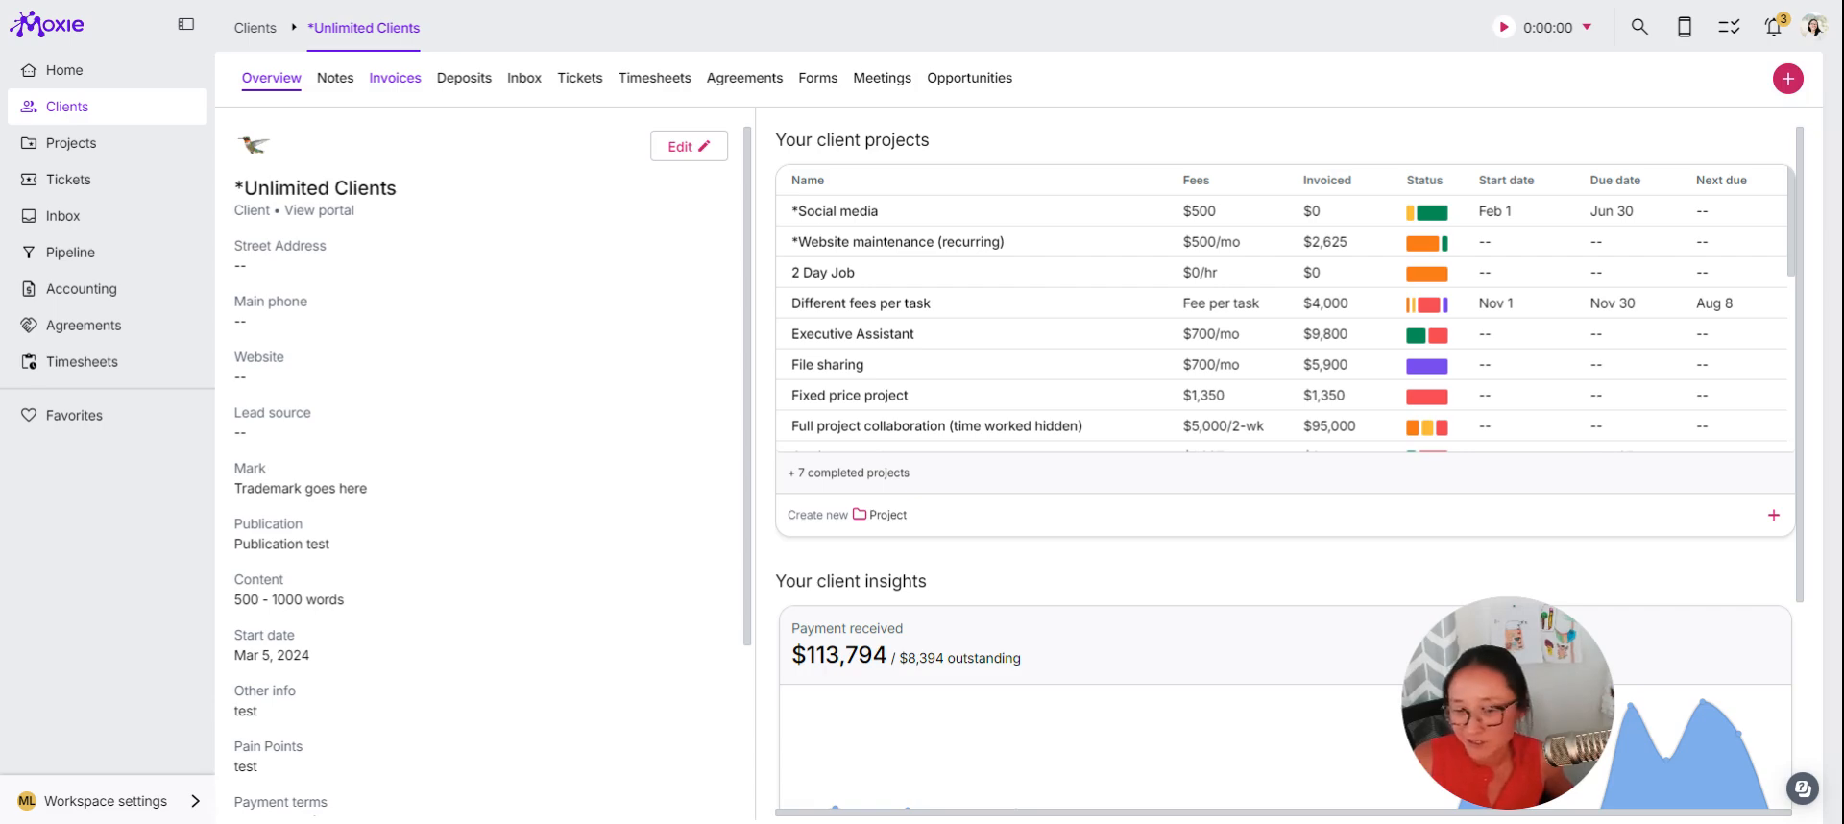
- Ask the quick invoice assistant for this client: "we need to bill or 10 hours at 100 dollar per hour and due in 30 days"
left_click(410, 84)
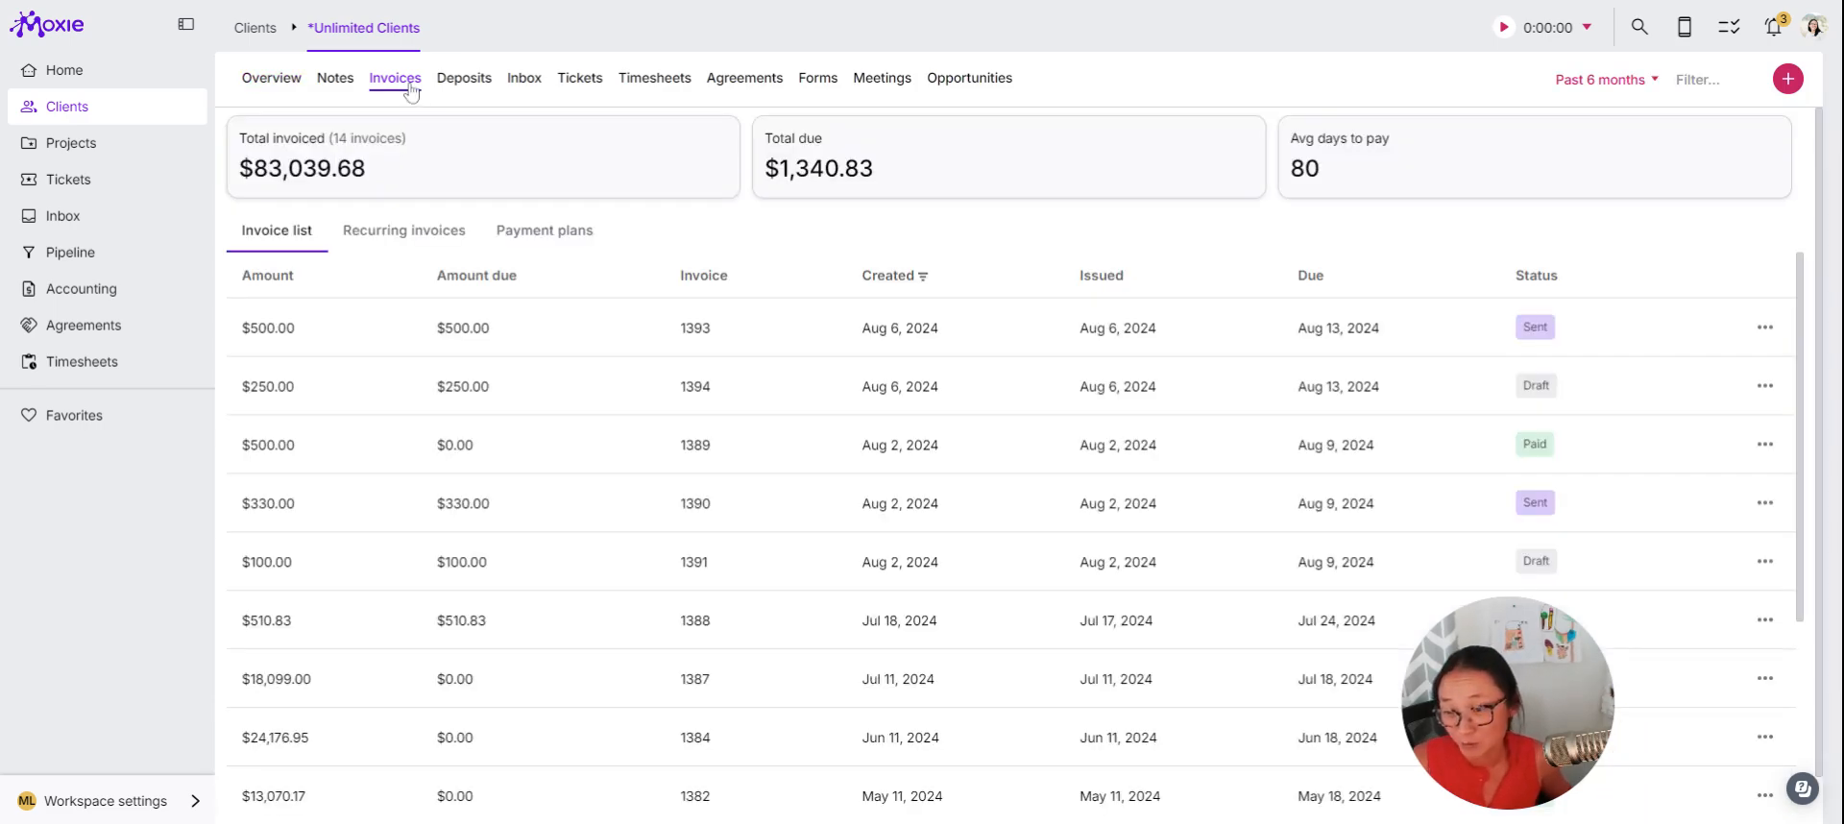
left_click(1787, 81)
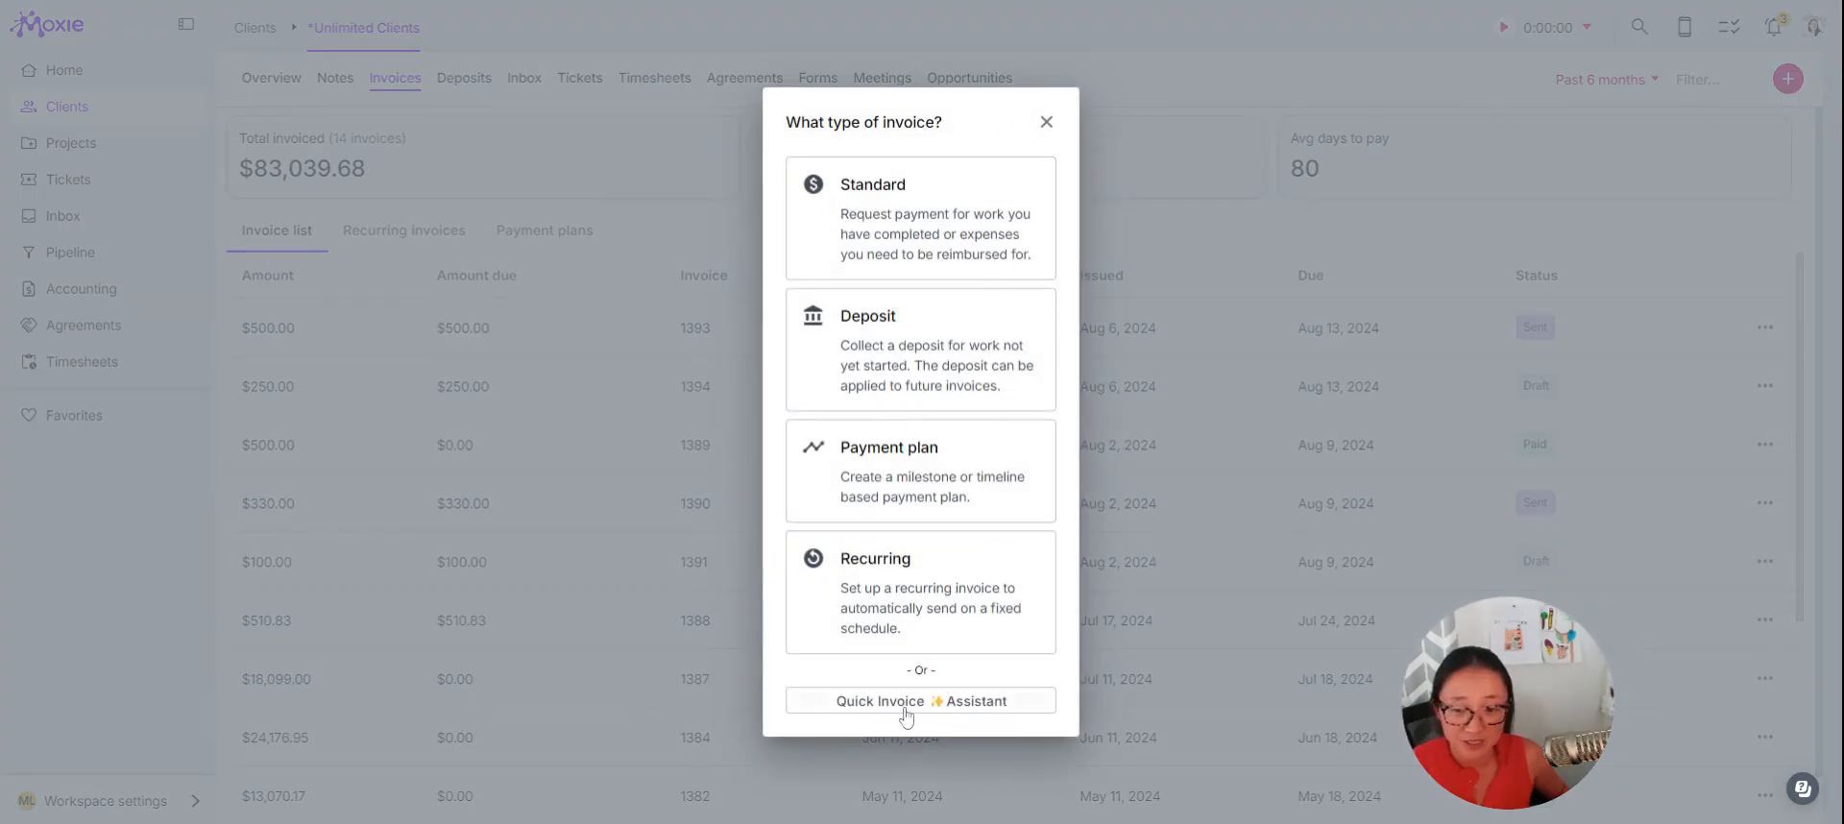
left_click(937, 700)
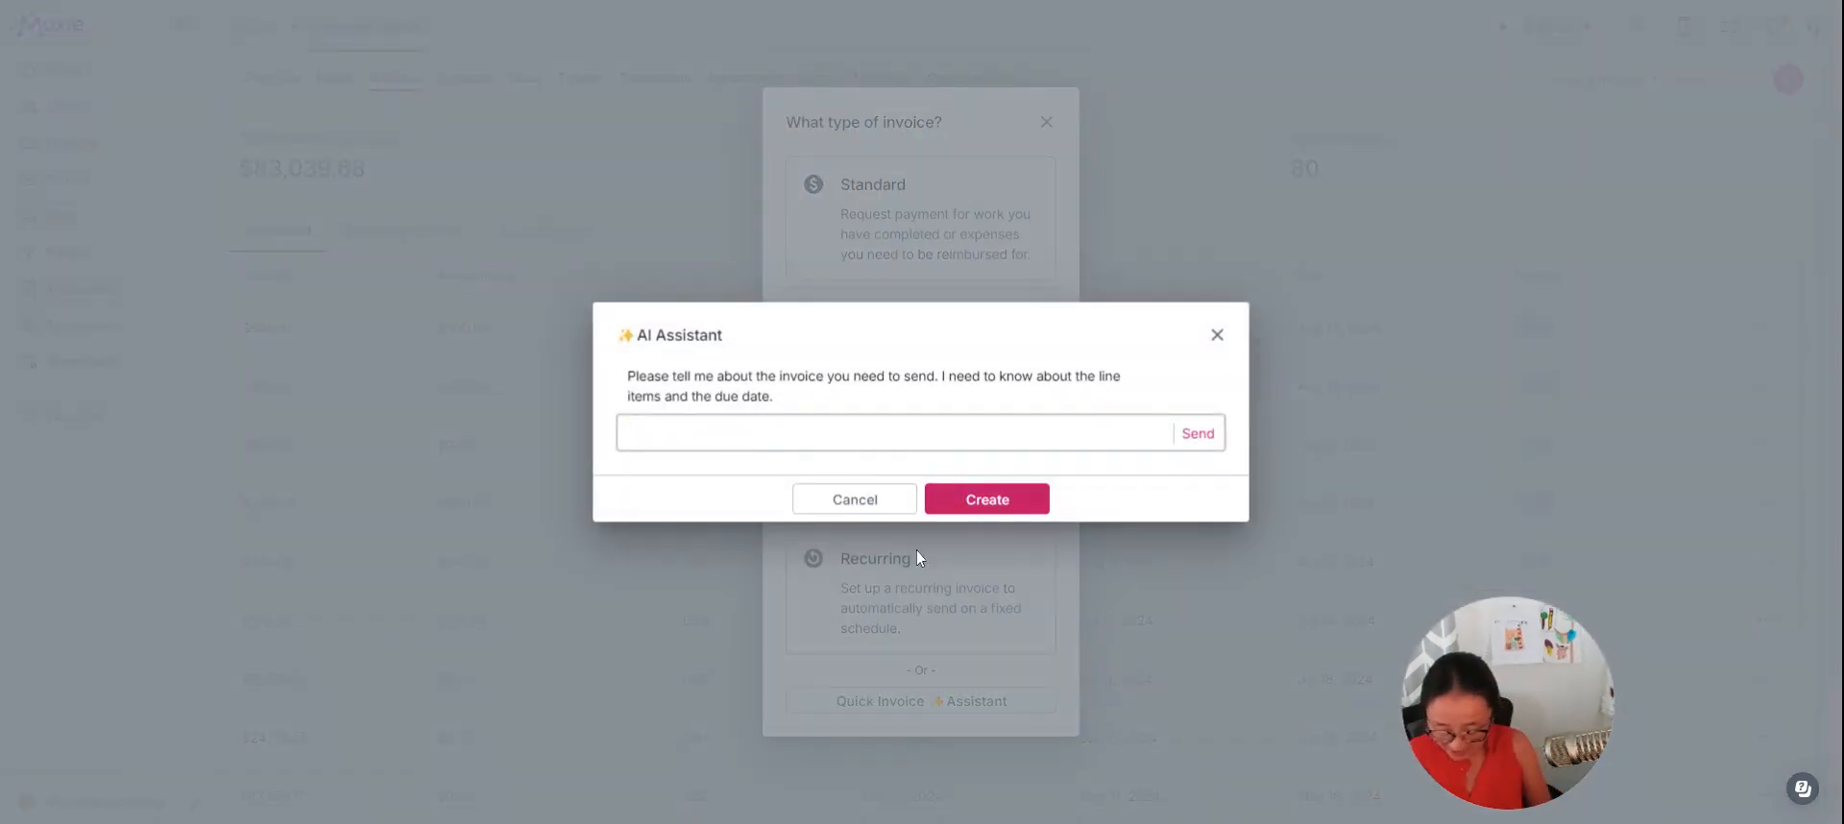
type("we need to bill")
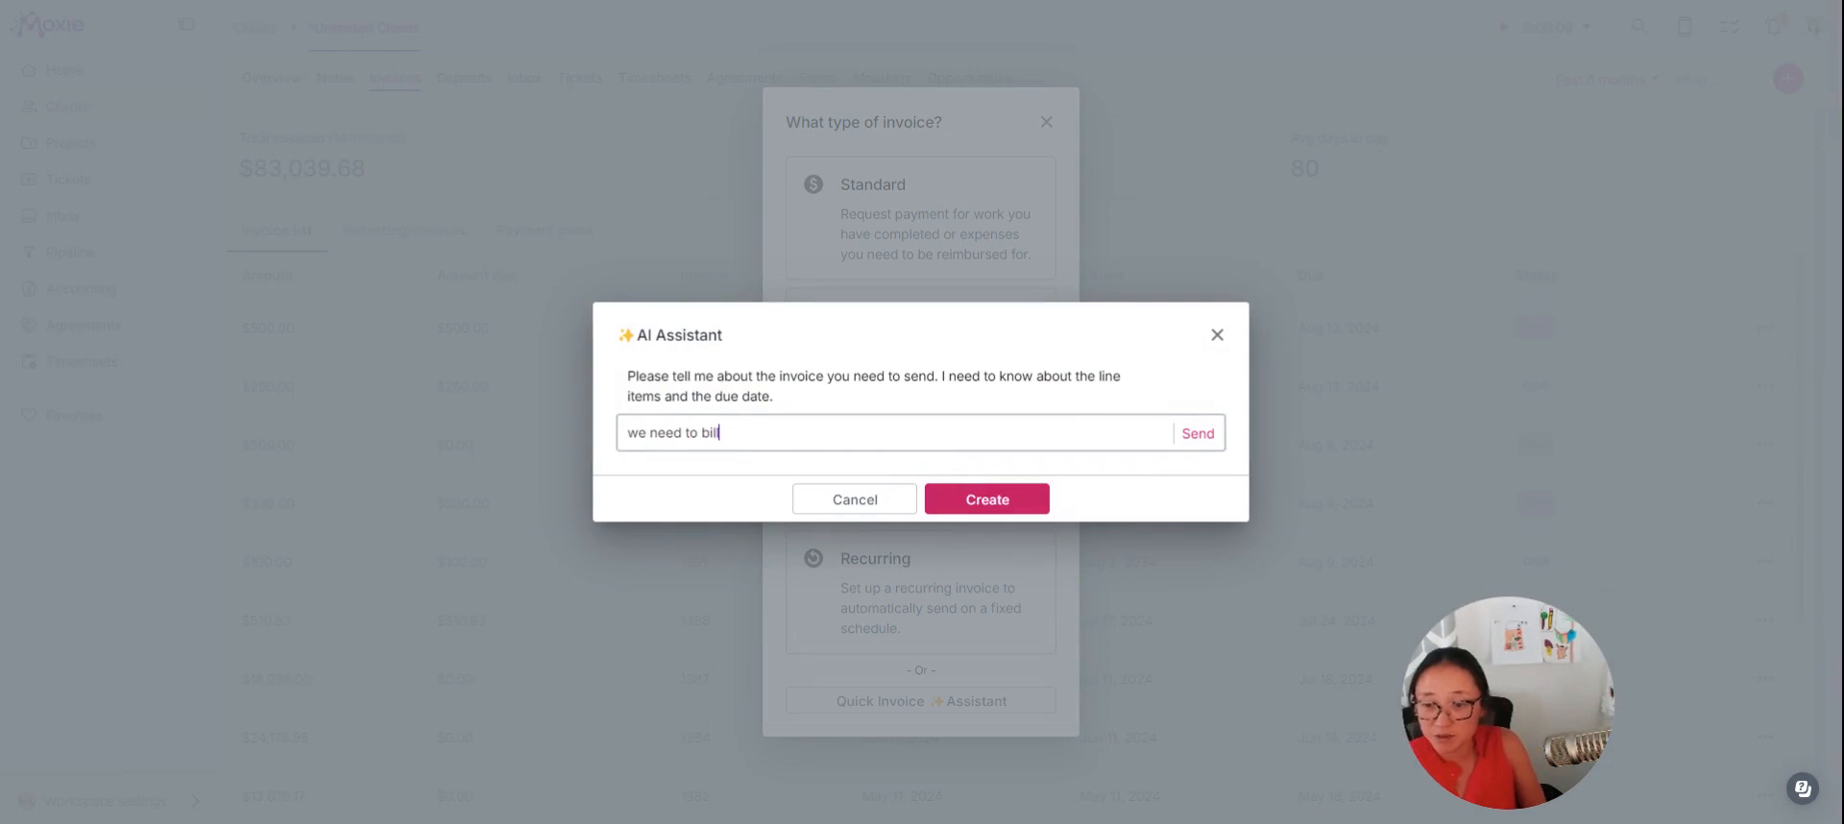
type(" or 10 hours at 1")
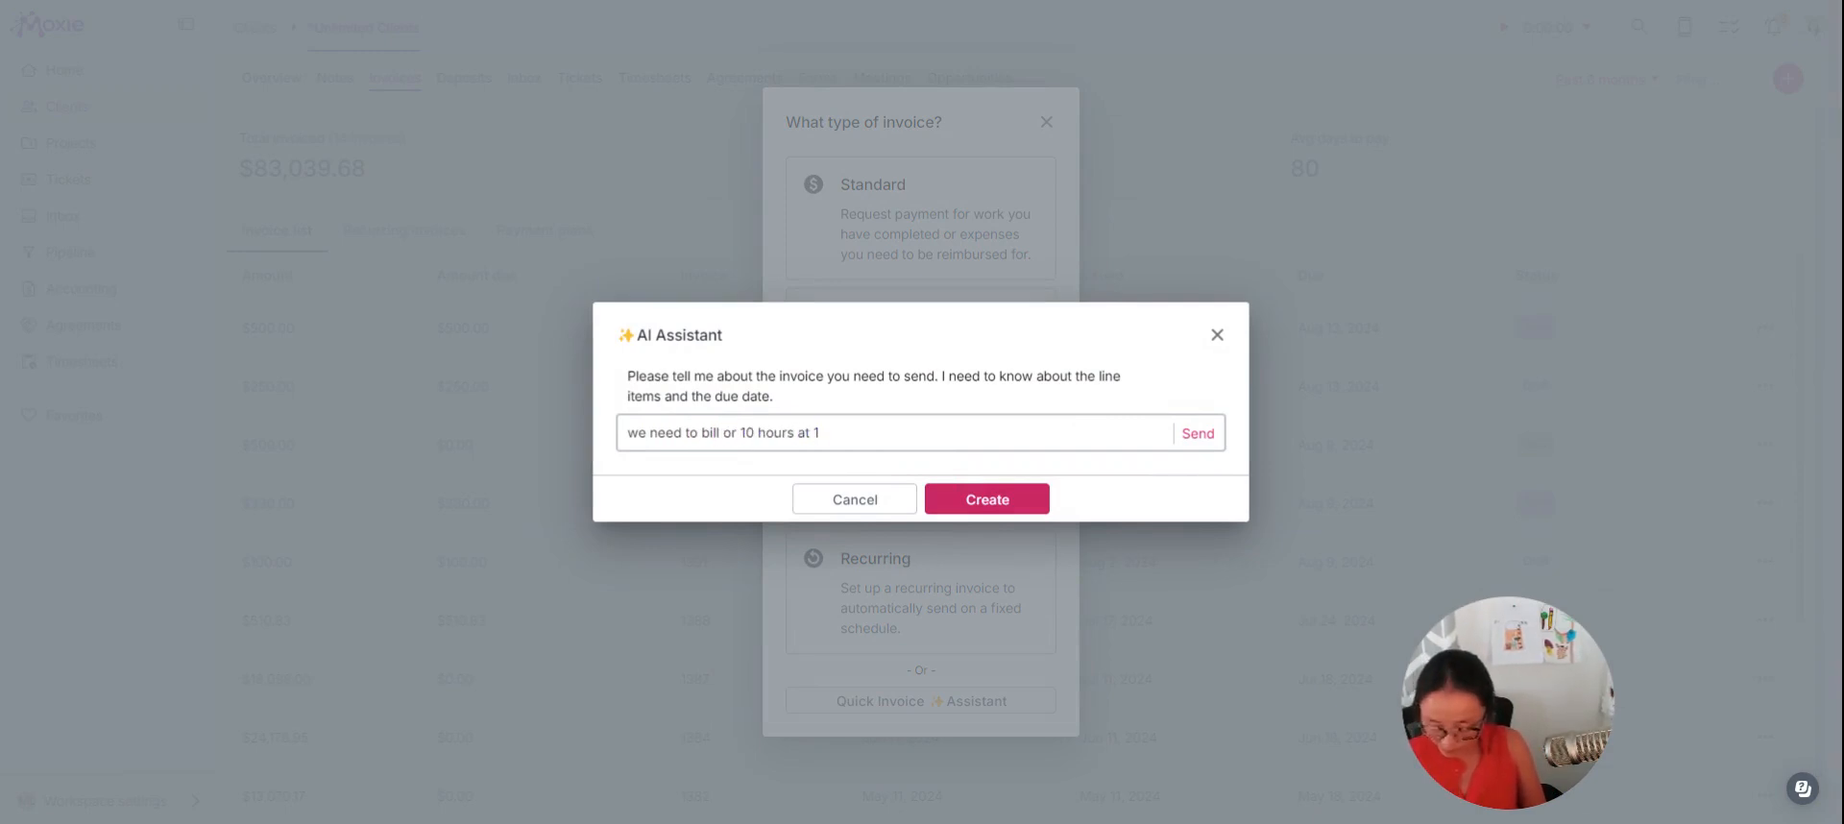
type("00 dollar per hour and due in 30 days")
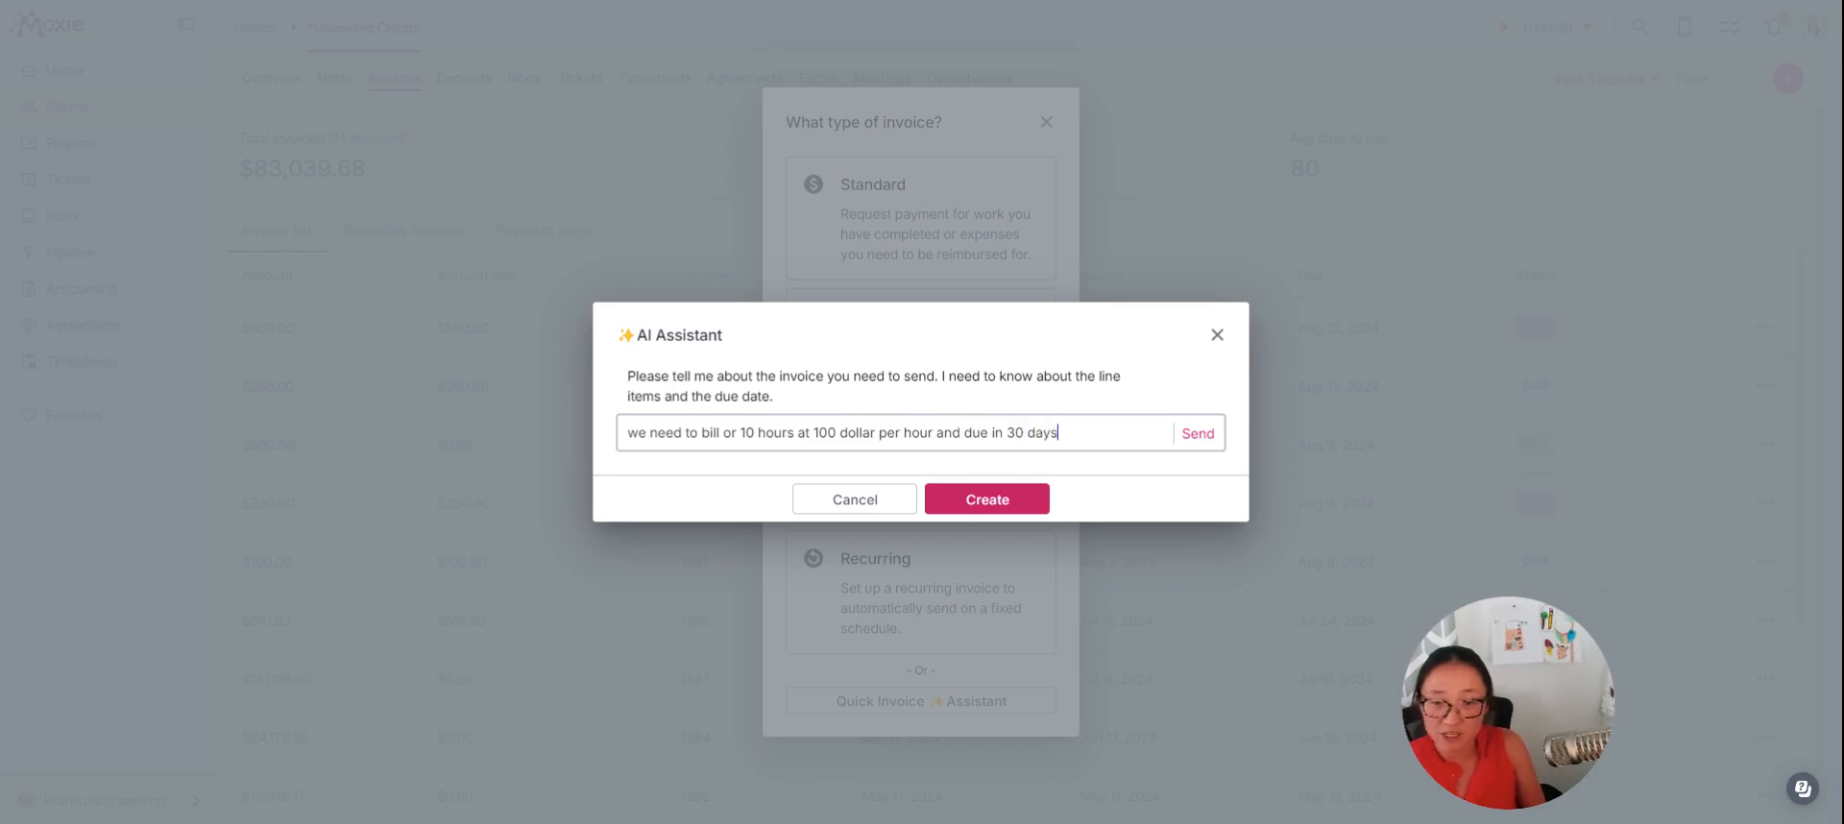
key("Return")
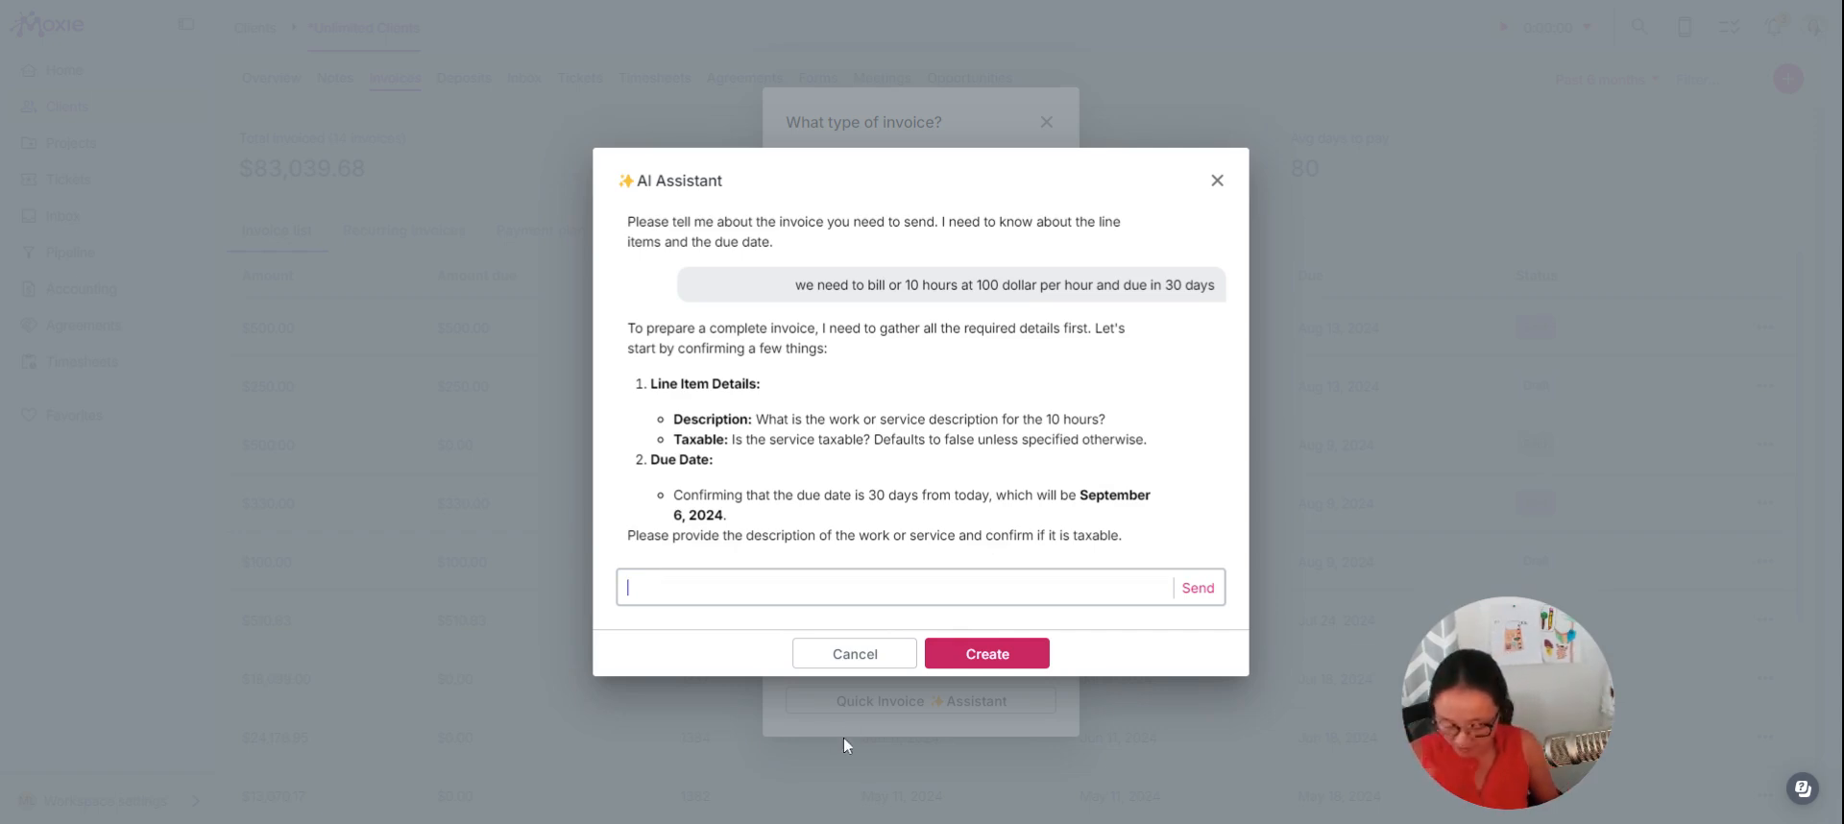
- Answer the assistant's follow-up questions with "do your best" and create the invoice
type("do your best")
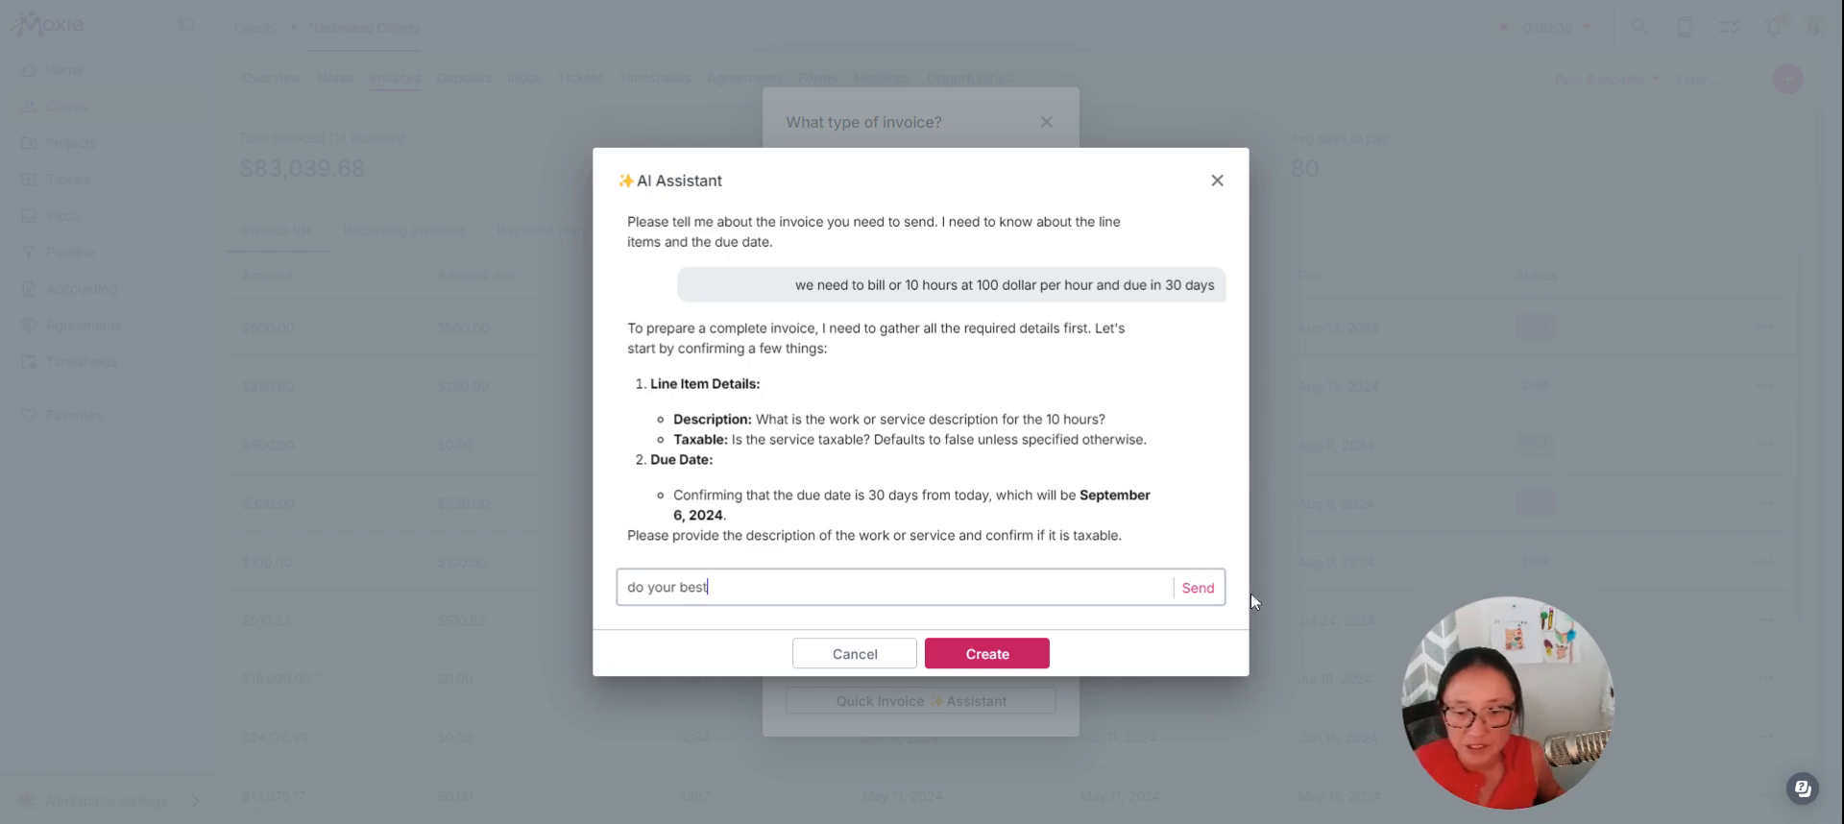
left_click(1188, 589)
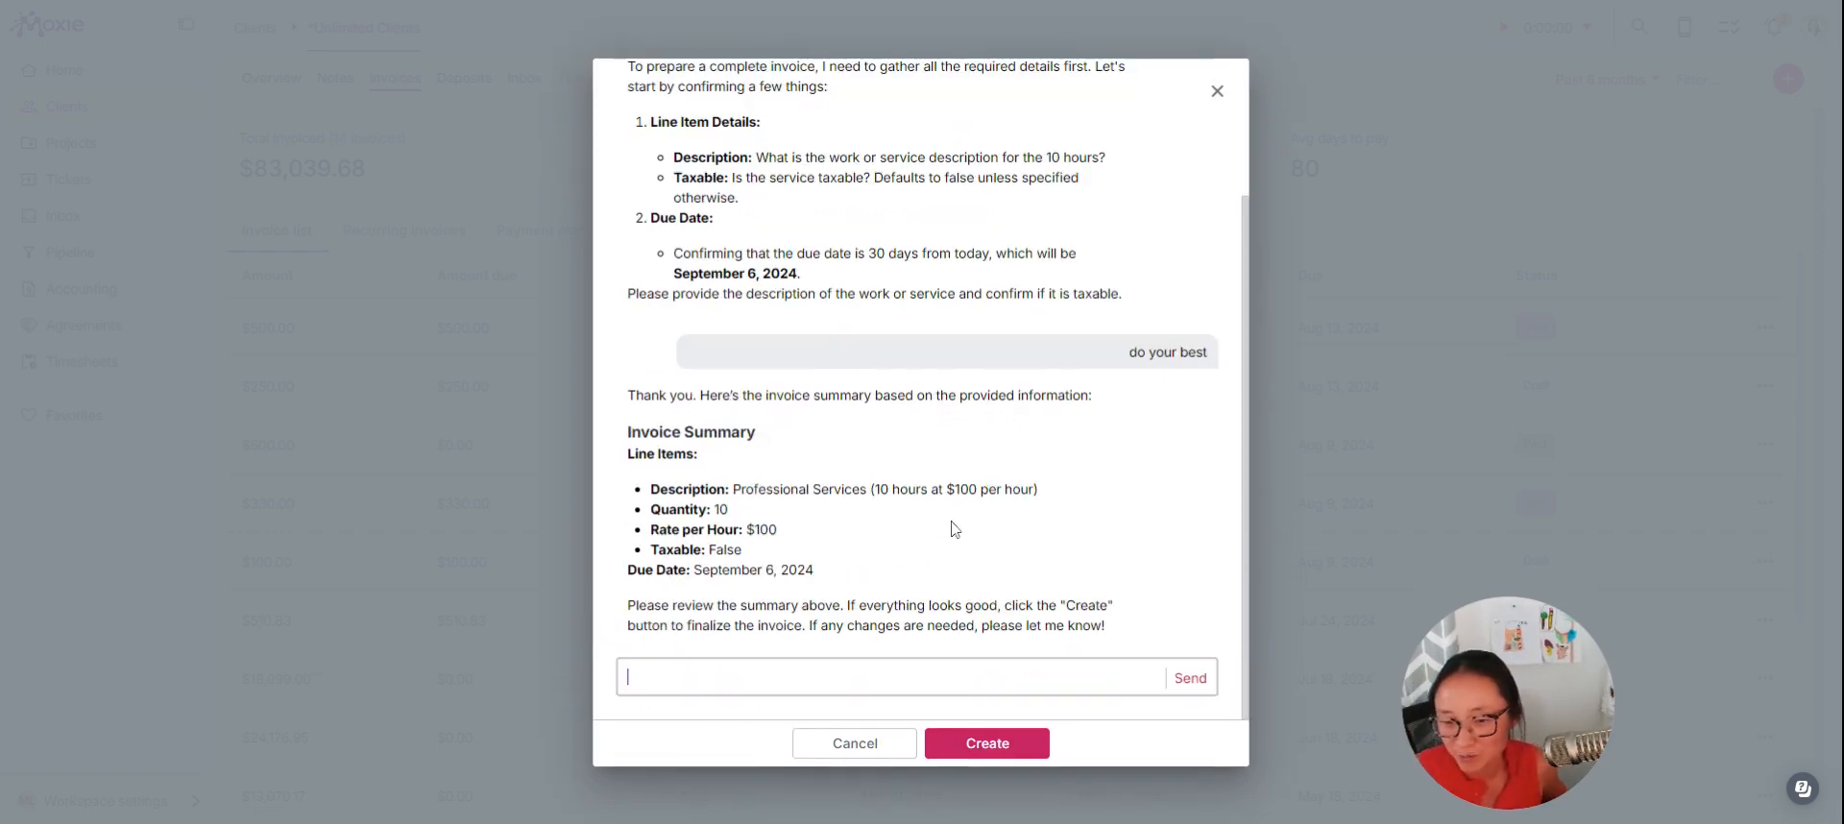
left_click(1034, 746)
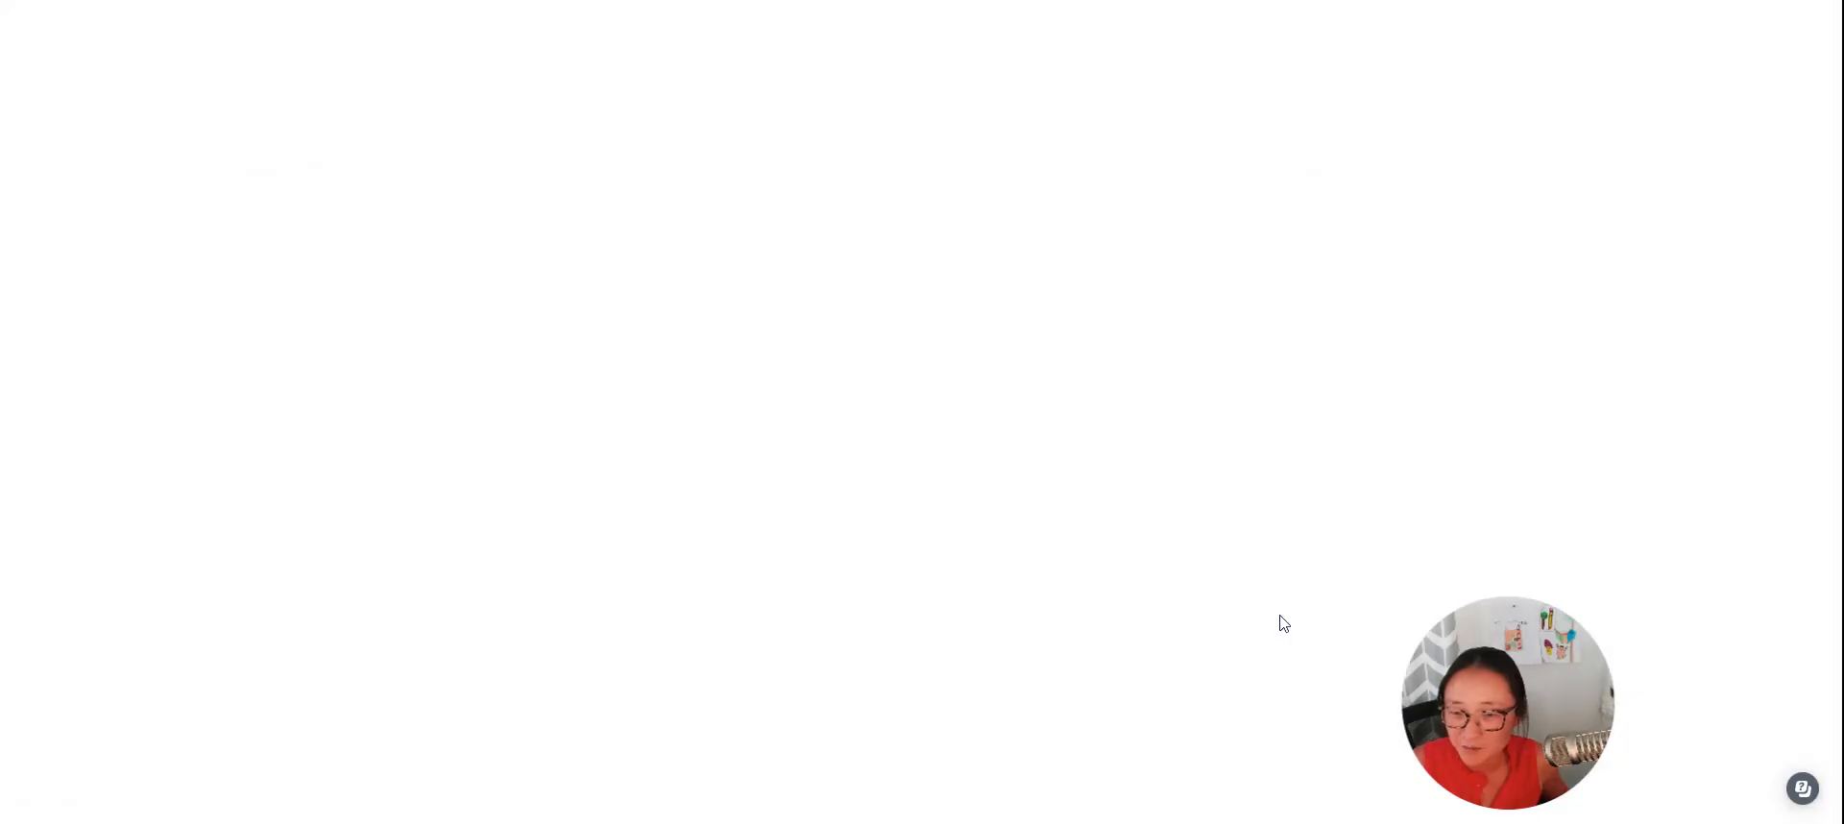
- Review the draft invoice and its sharing methods without sending it, and close the invoice
scroll(881, 525, "down", 1)
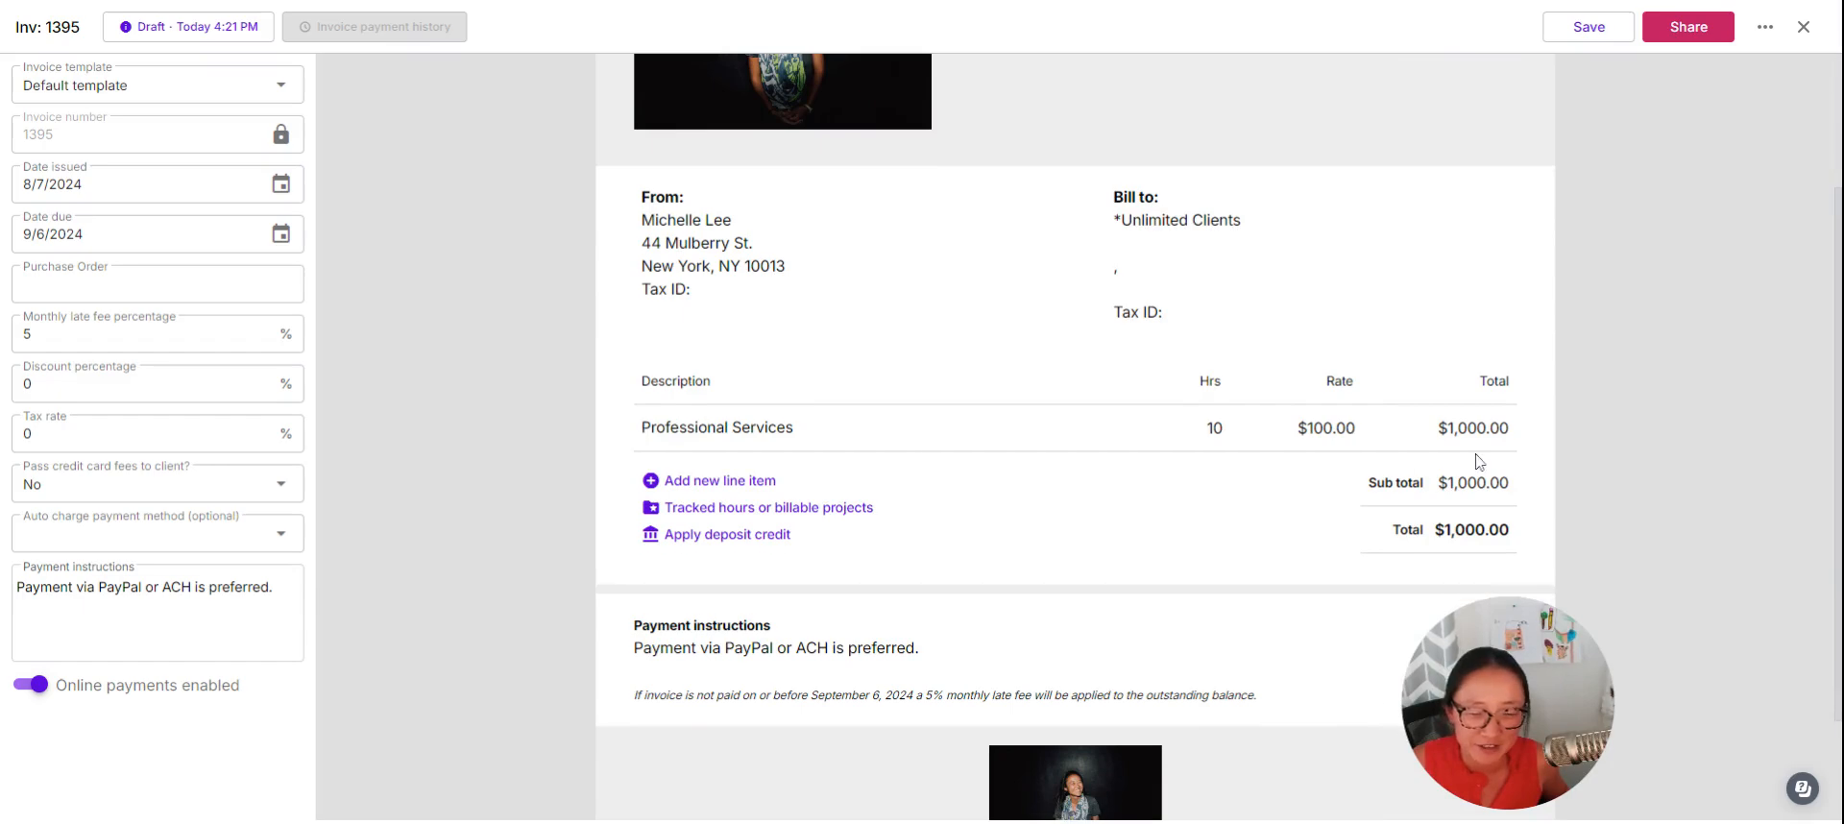
scroll(1477, 420, "up", 2)
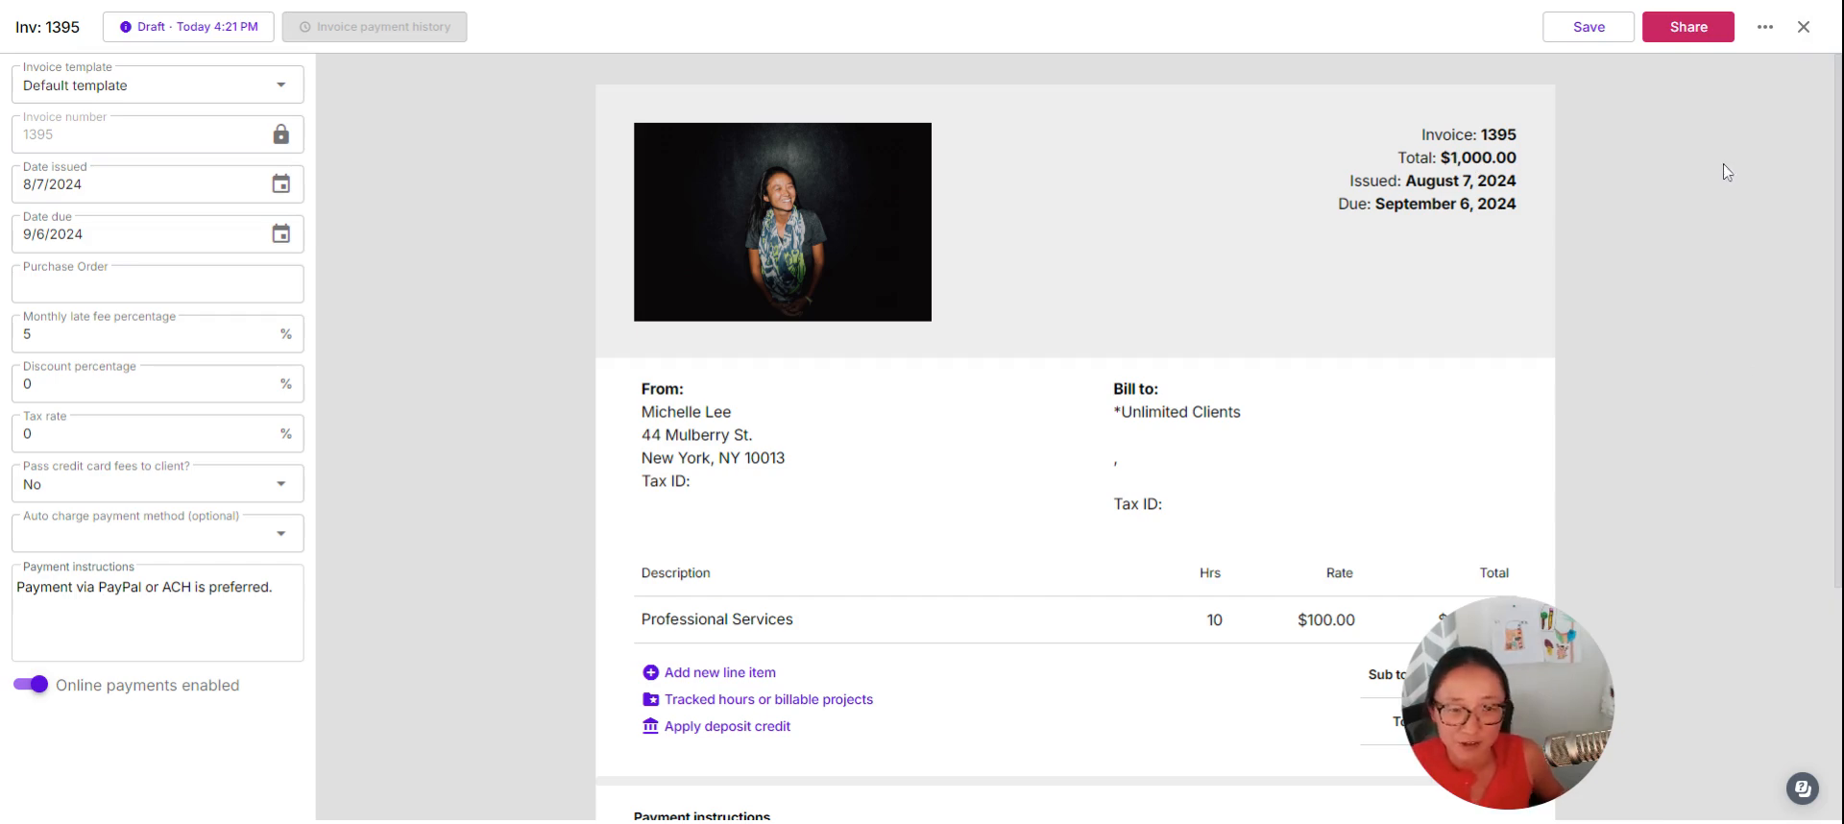
left_click(1712, 31)
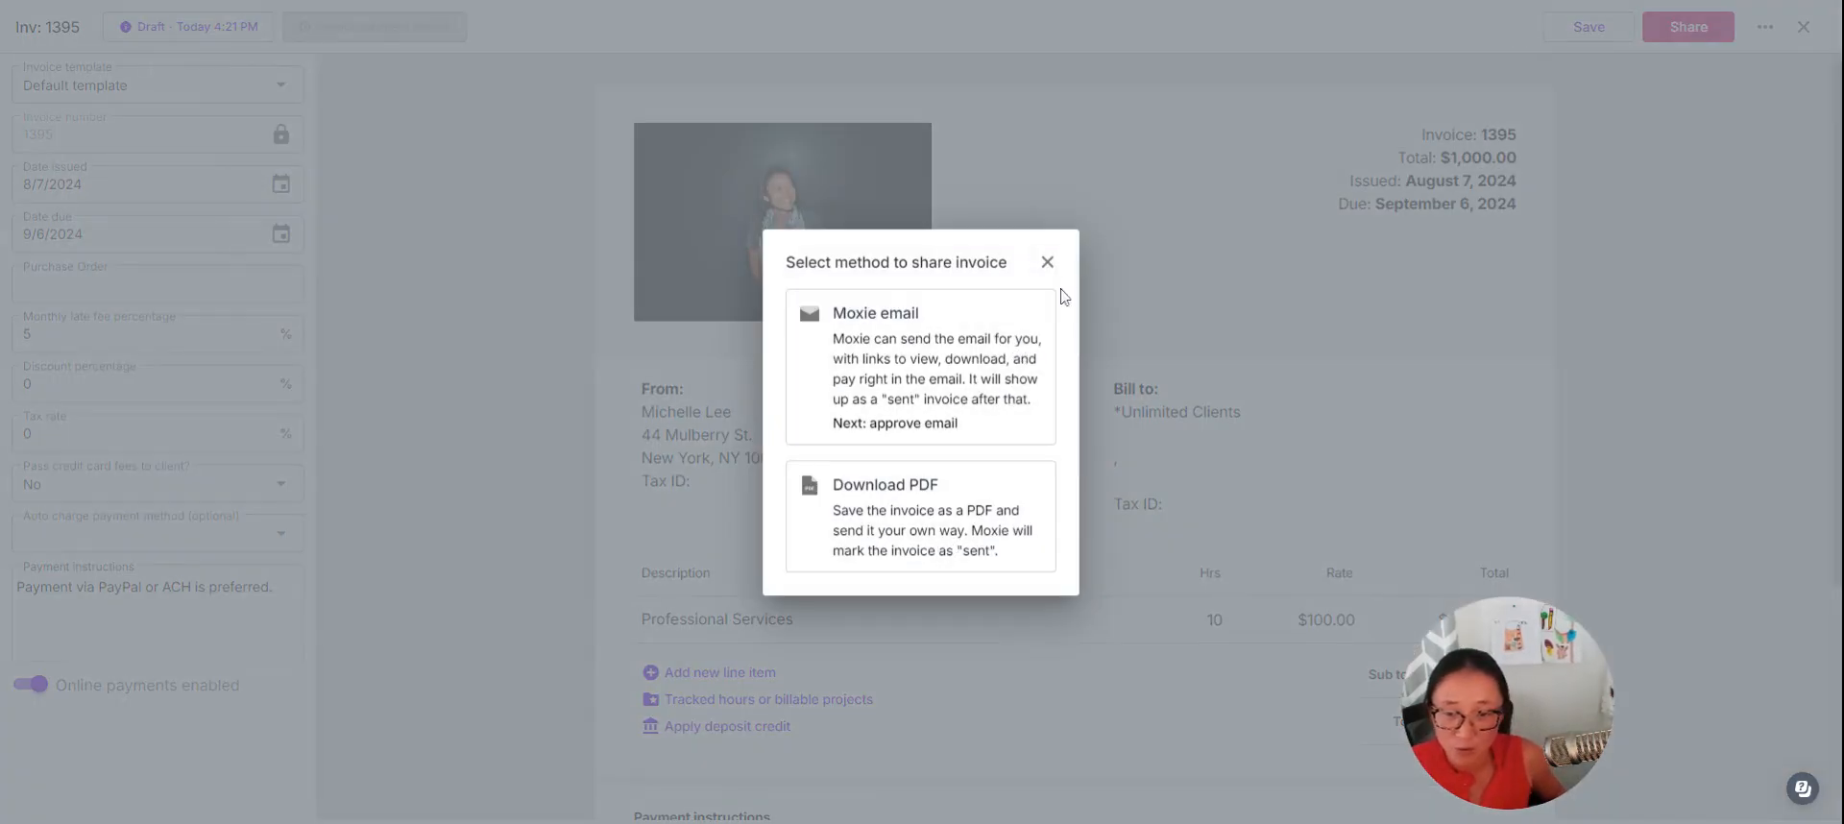
left_click(1047, 262)
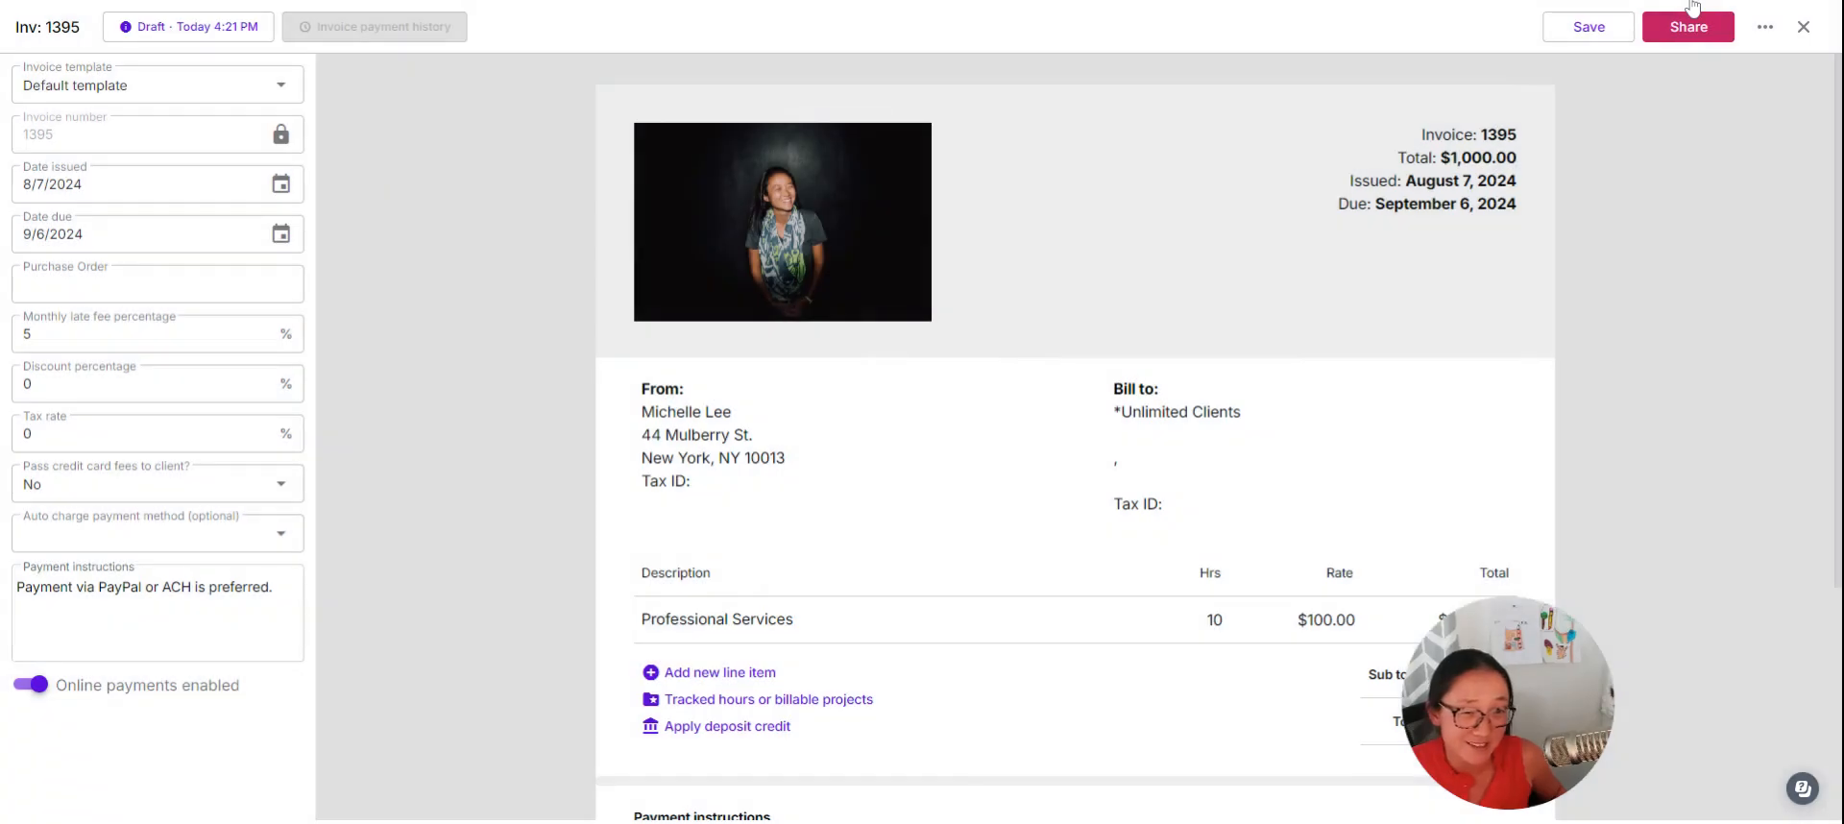
left_click(1803, 27)
- Open the Form builder Assistant from the form templates in the workspace settings
left_click(154, 792)
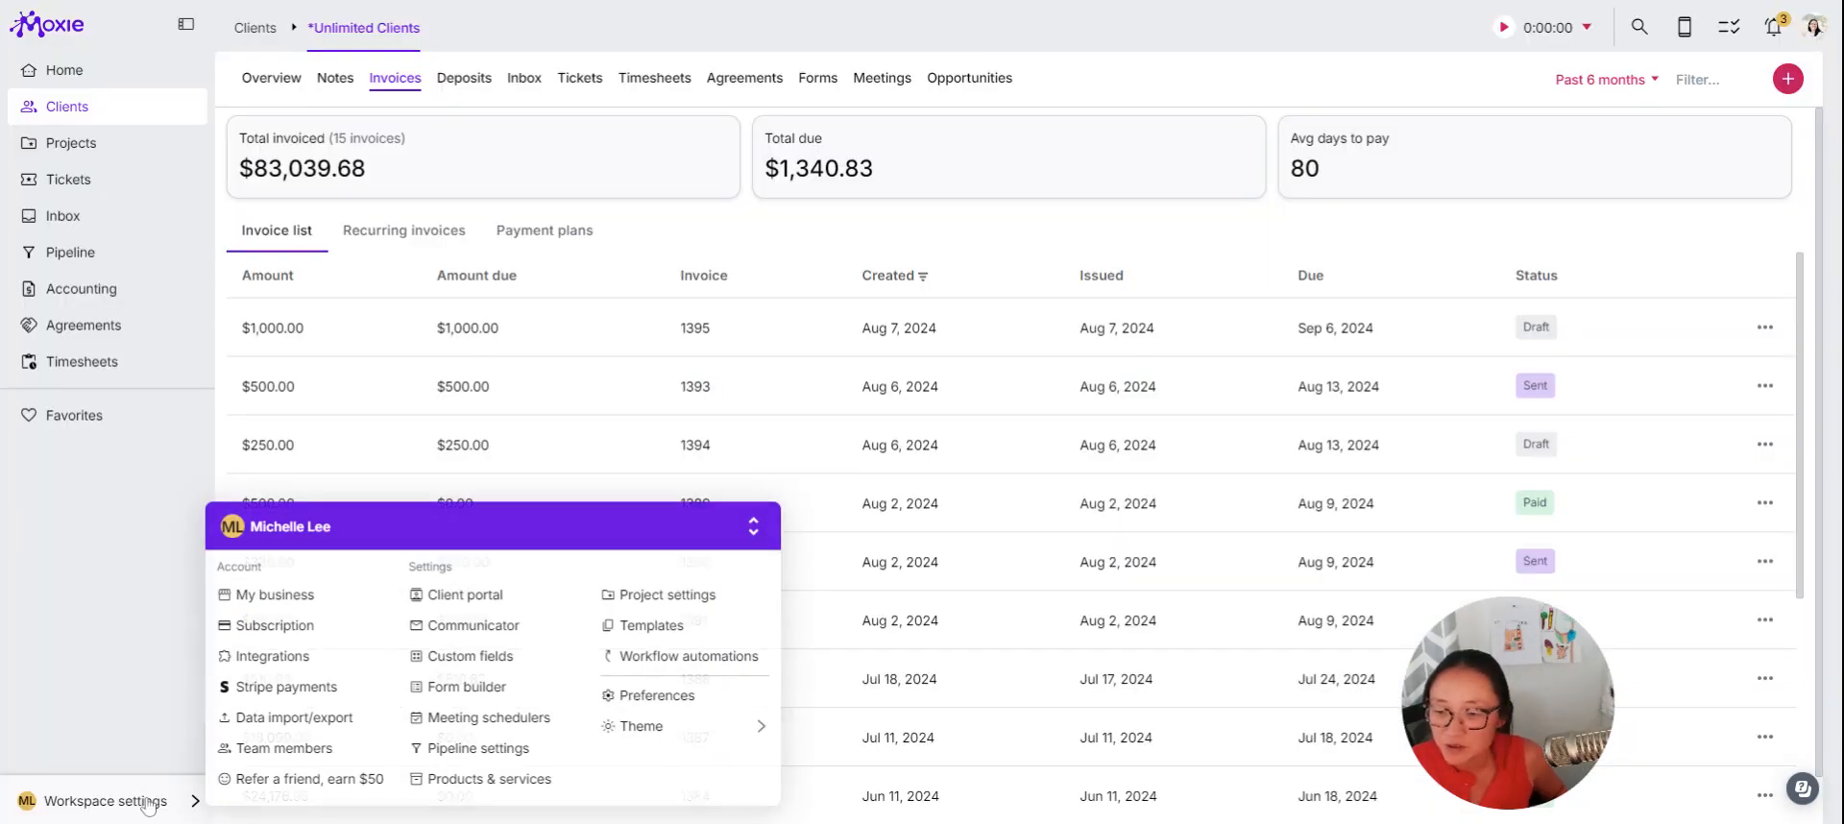
left_click(466, 688)
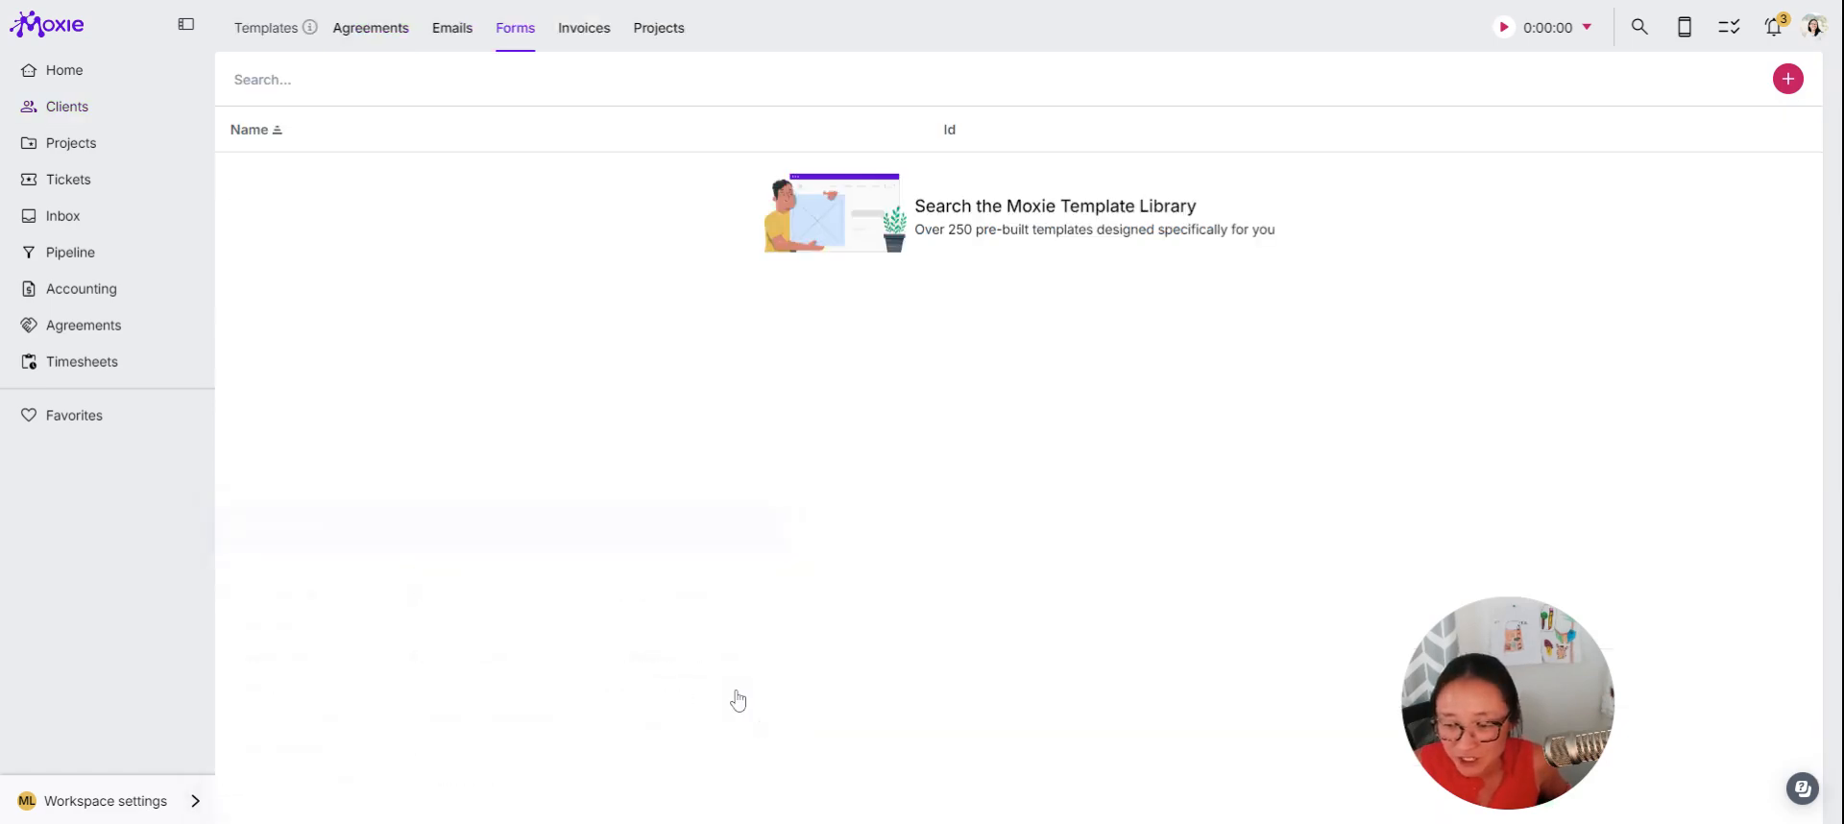
left_click(1788, 79)
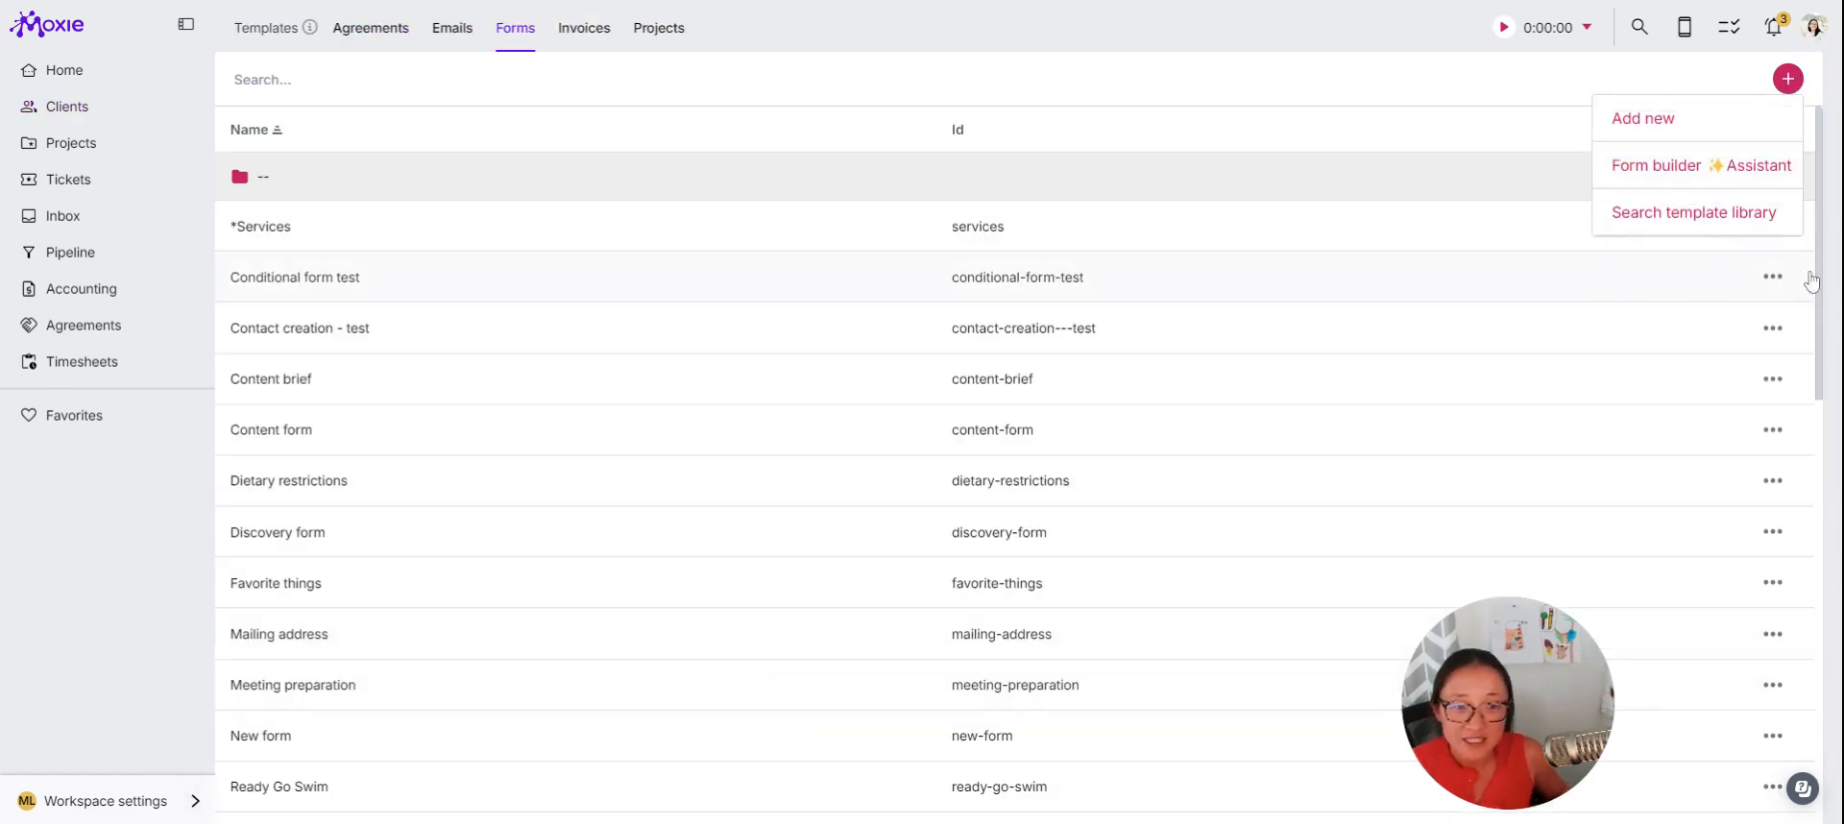
left_click(1696, 180)
- Send the assistant the request "Please build an inquiry form for online business management services"
type("Please build an inquiry o")
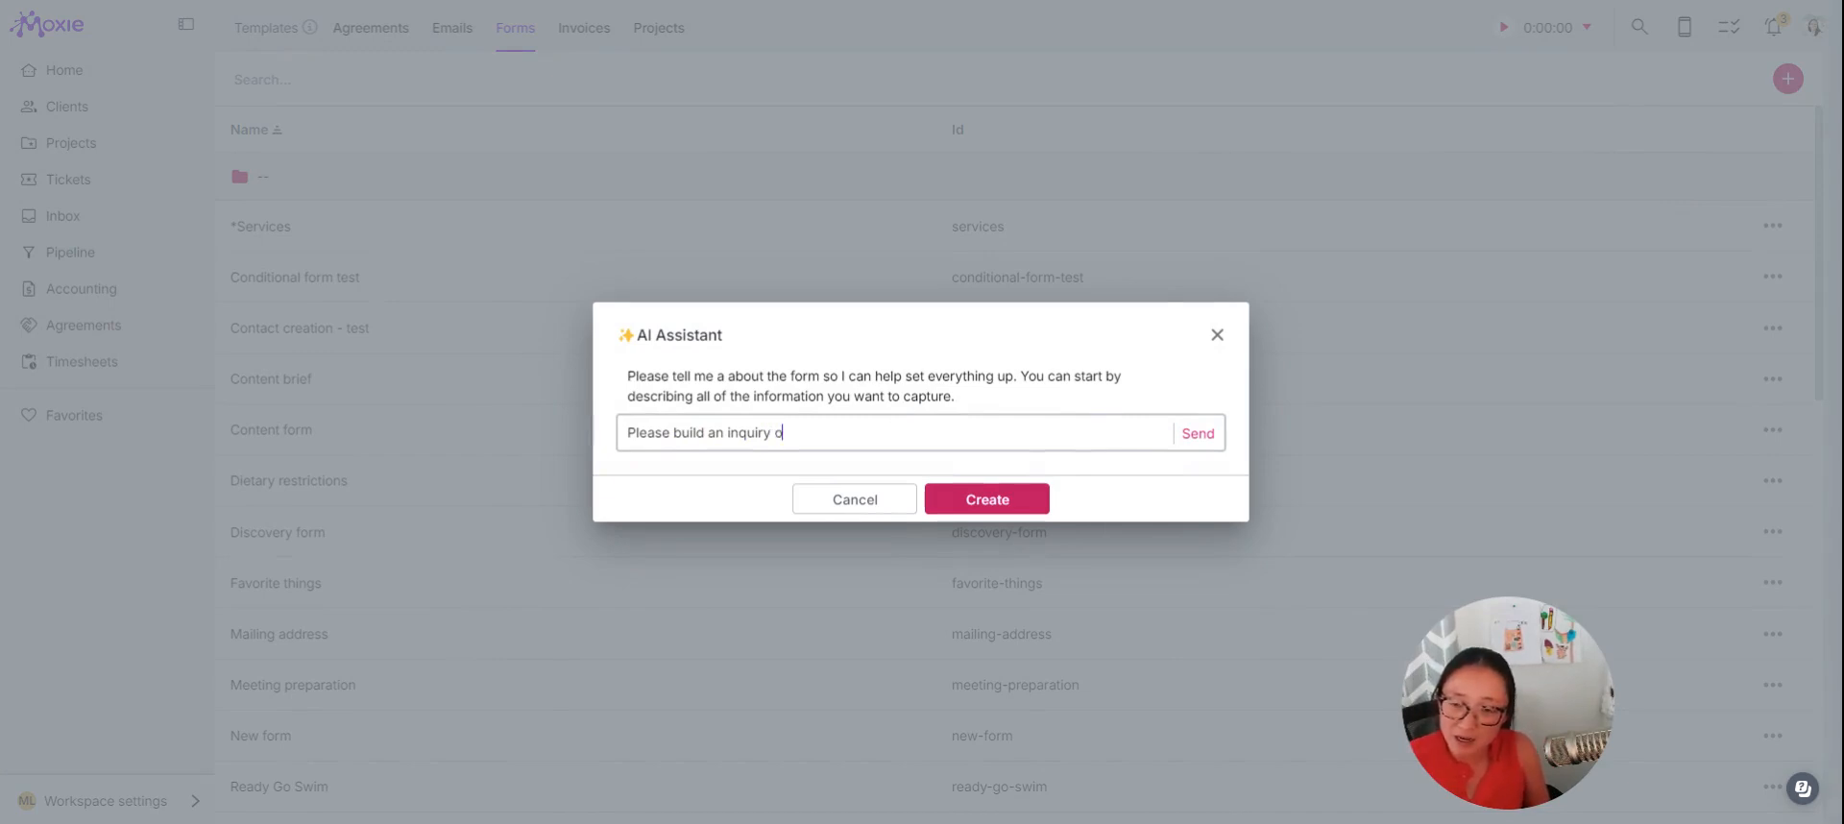
type("nline business management services")
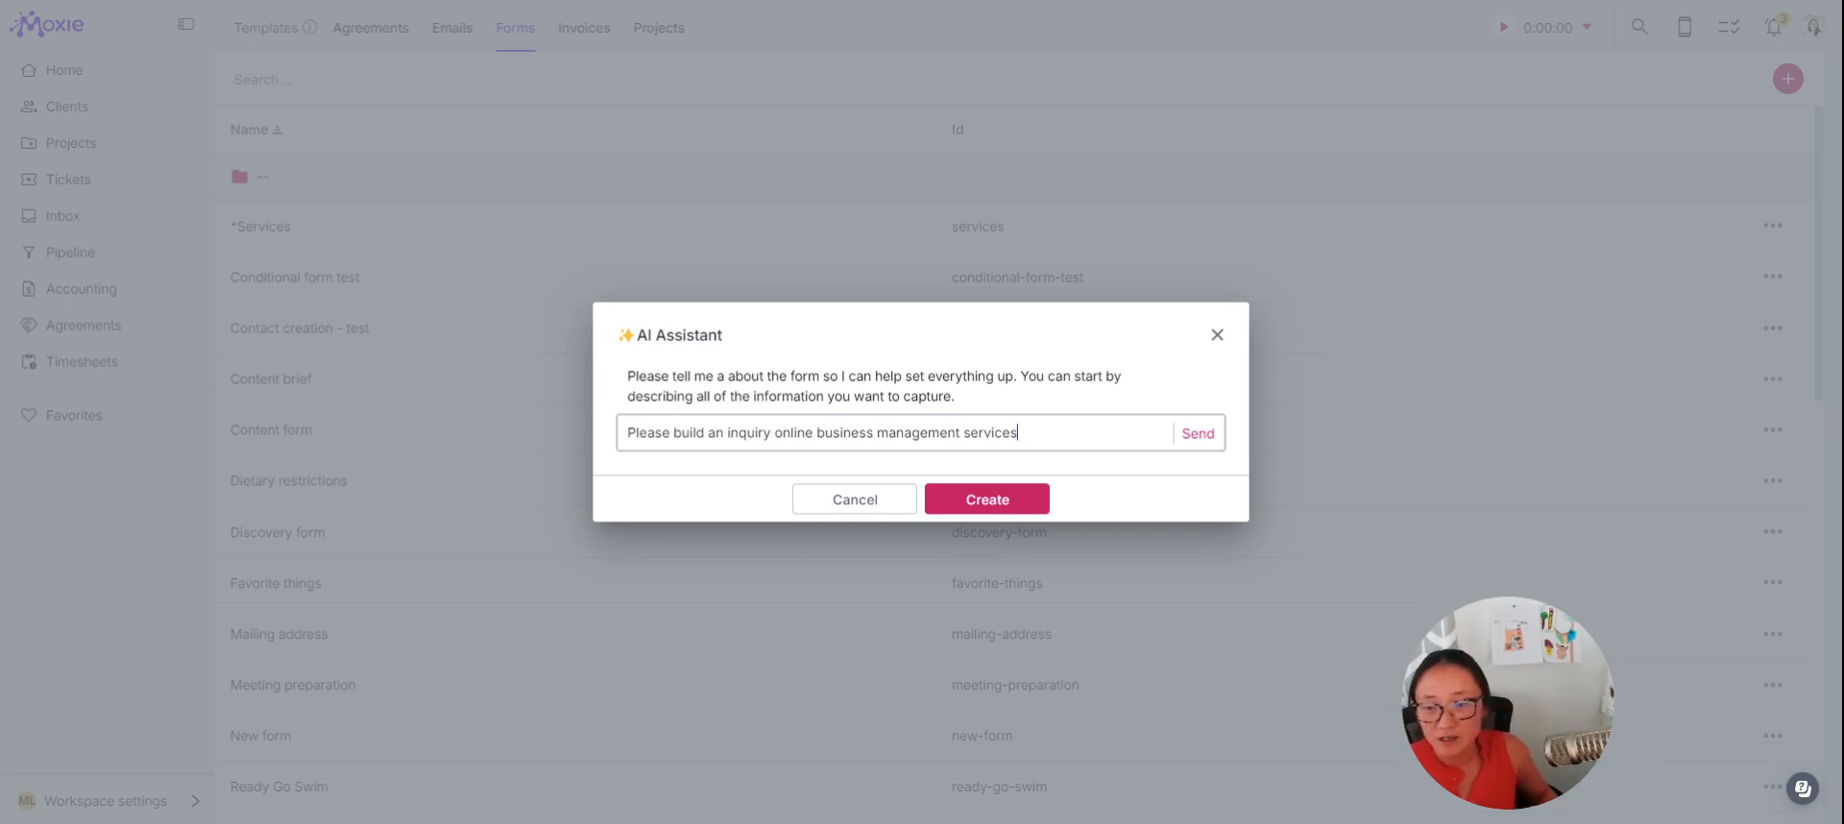
type("form fo")
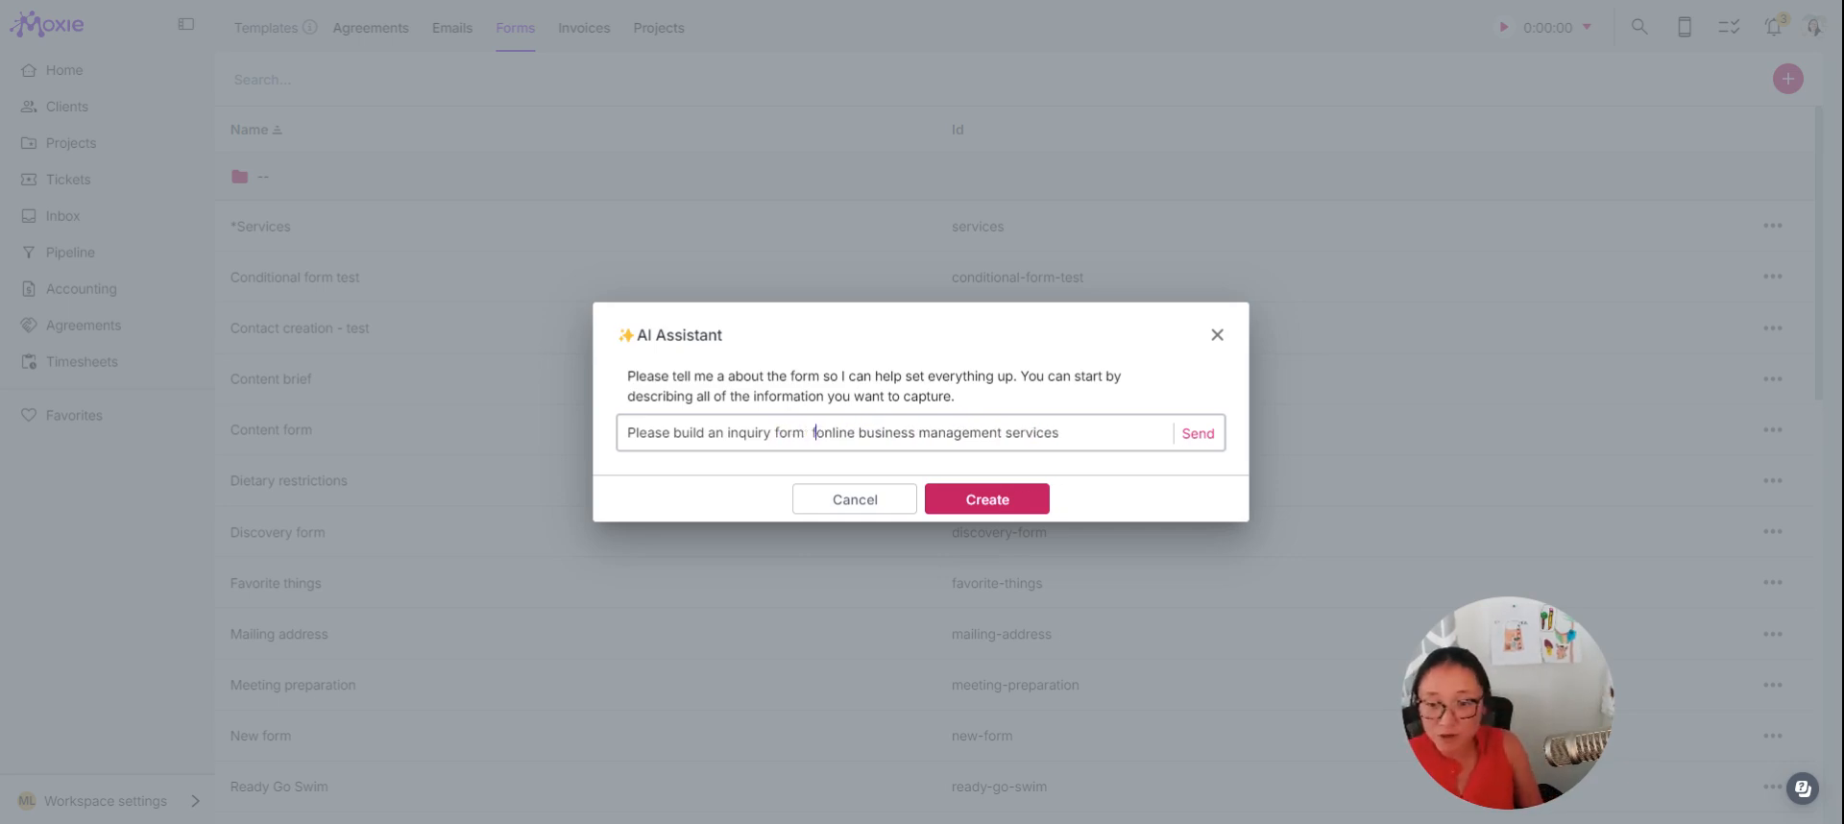
type("r")
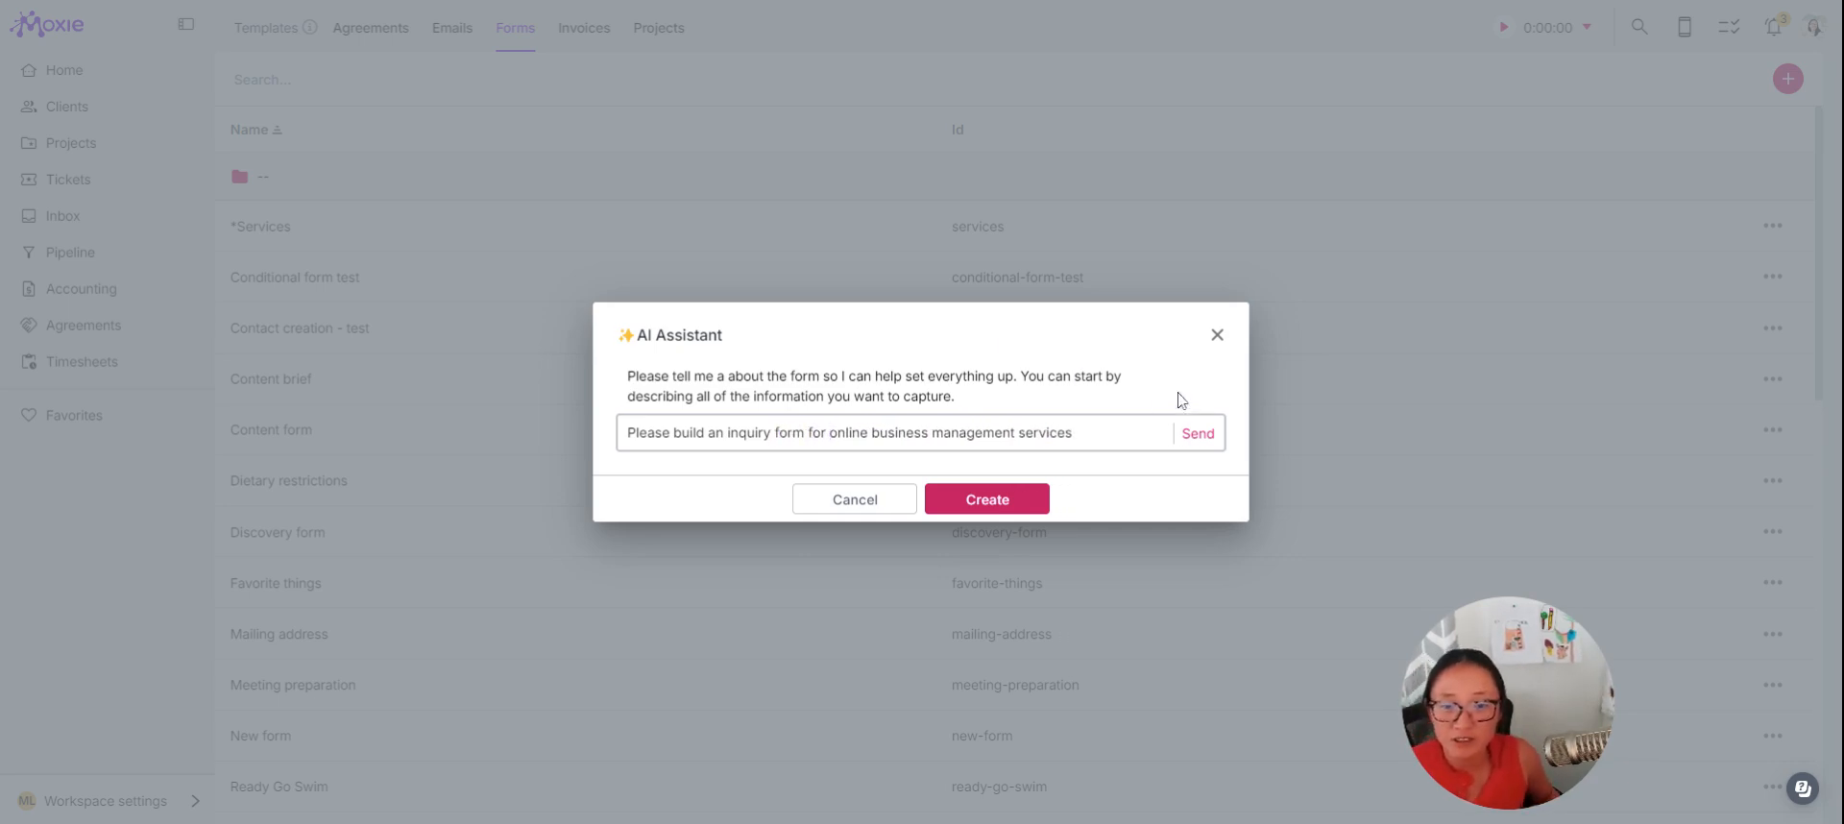
left_click(1200, 438)
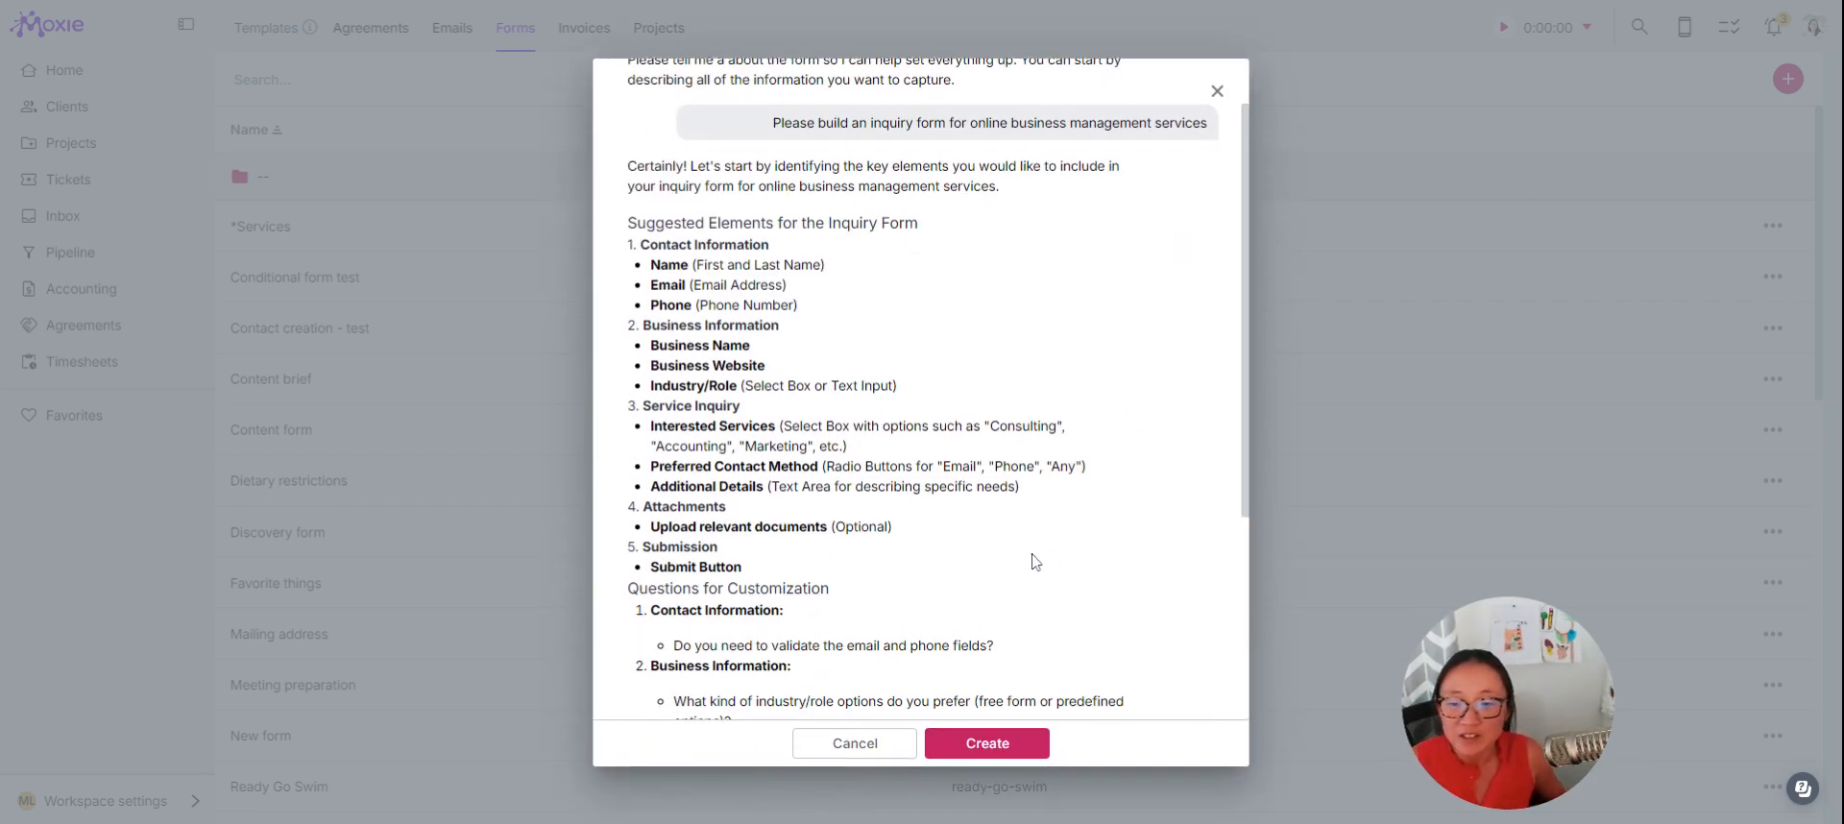
- Reply "yes validate email and phone, business information is freeform and specific services will be online business management and content creation." to the assistant's customization questions
scroll(1036, 563, "up", 5)
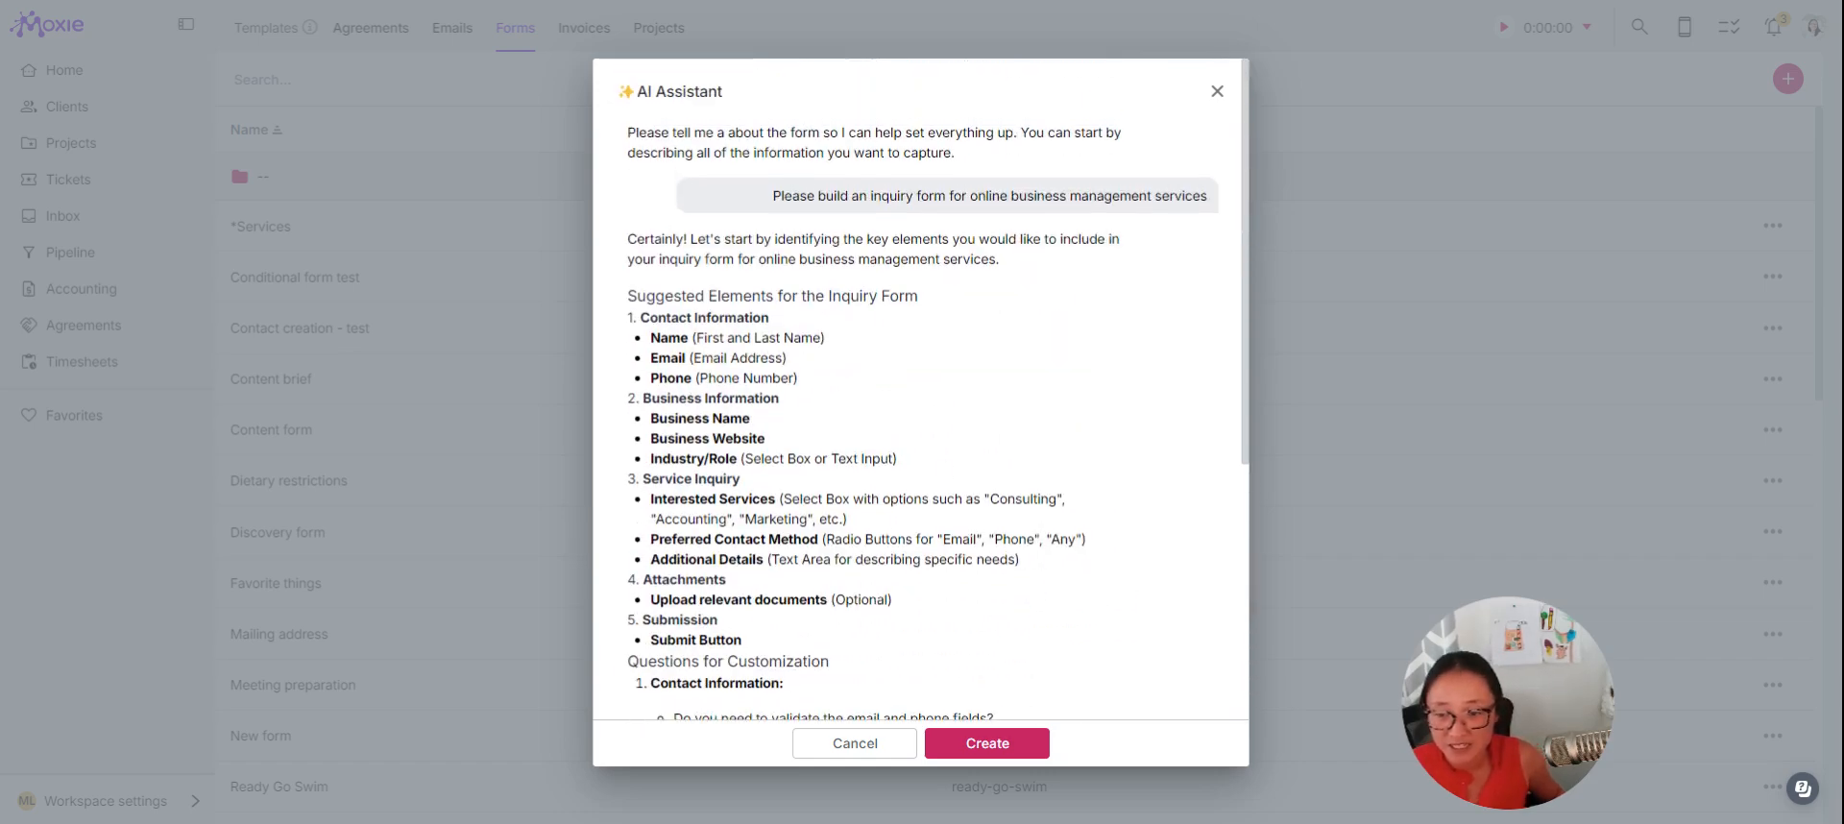
scroll(805, 591, "down", 5)
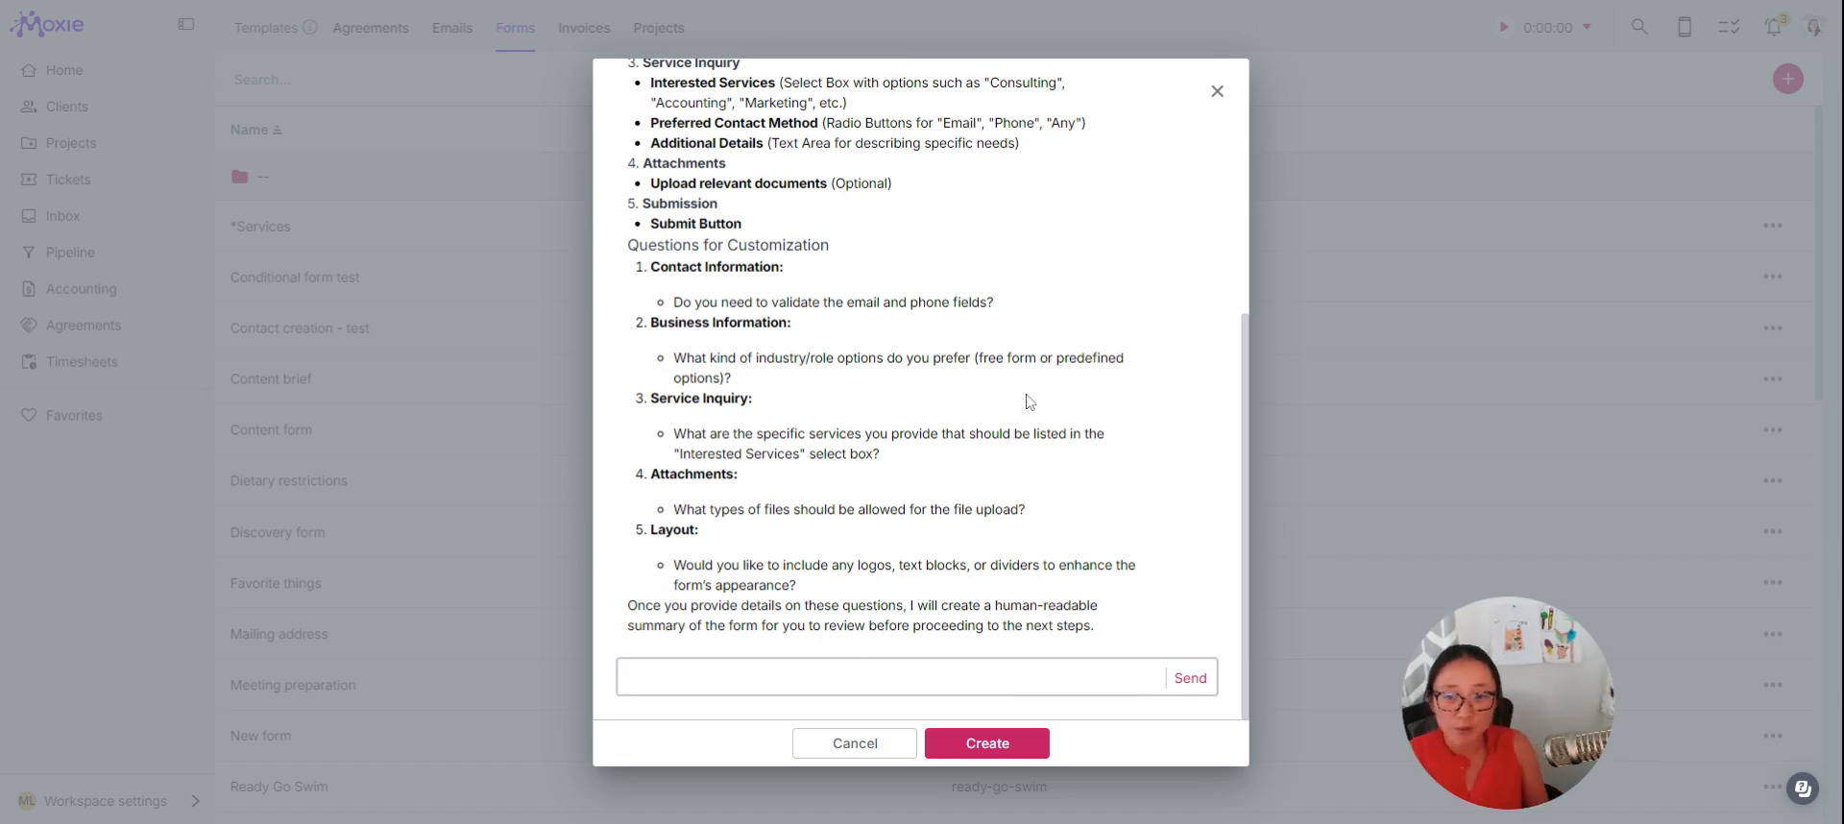
type("ye")
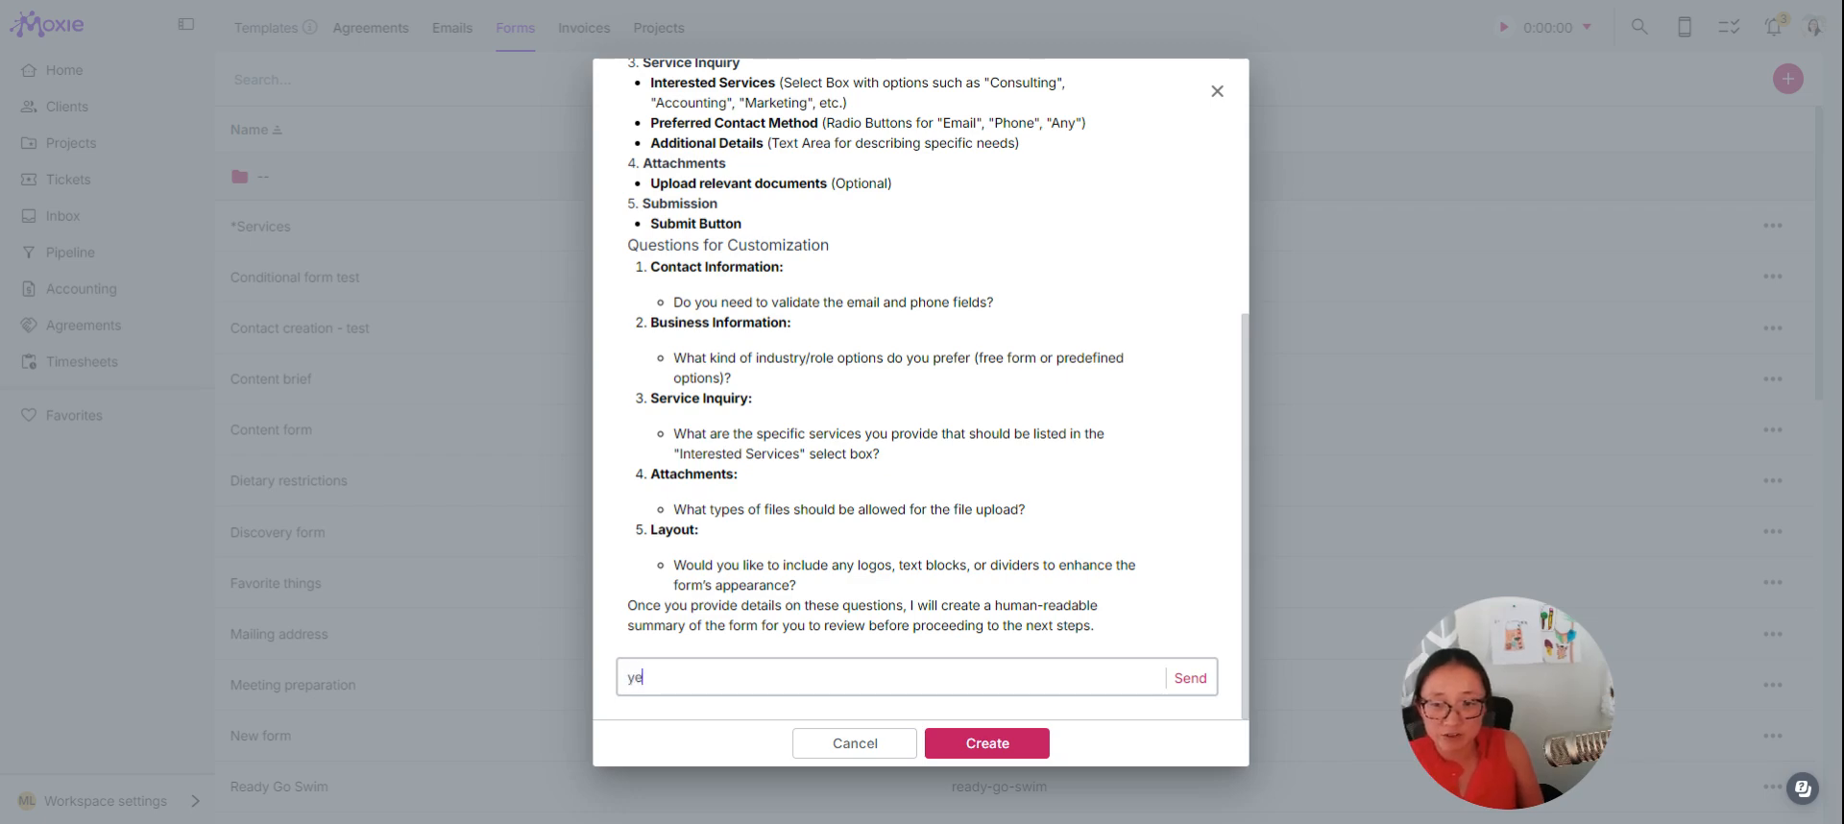
type("s validate email and phone")
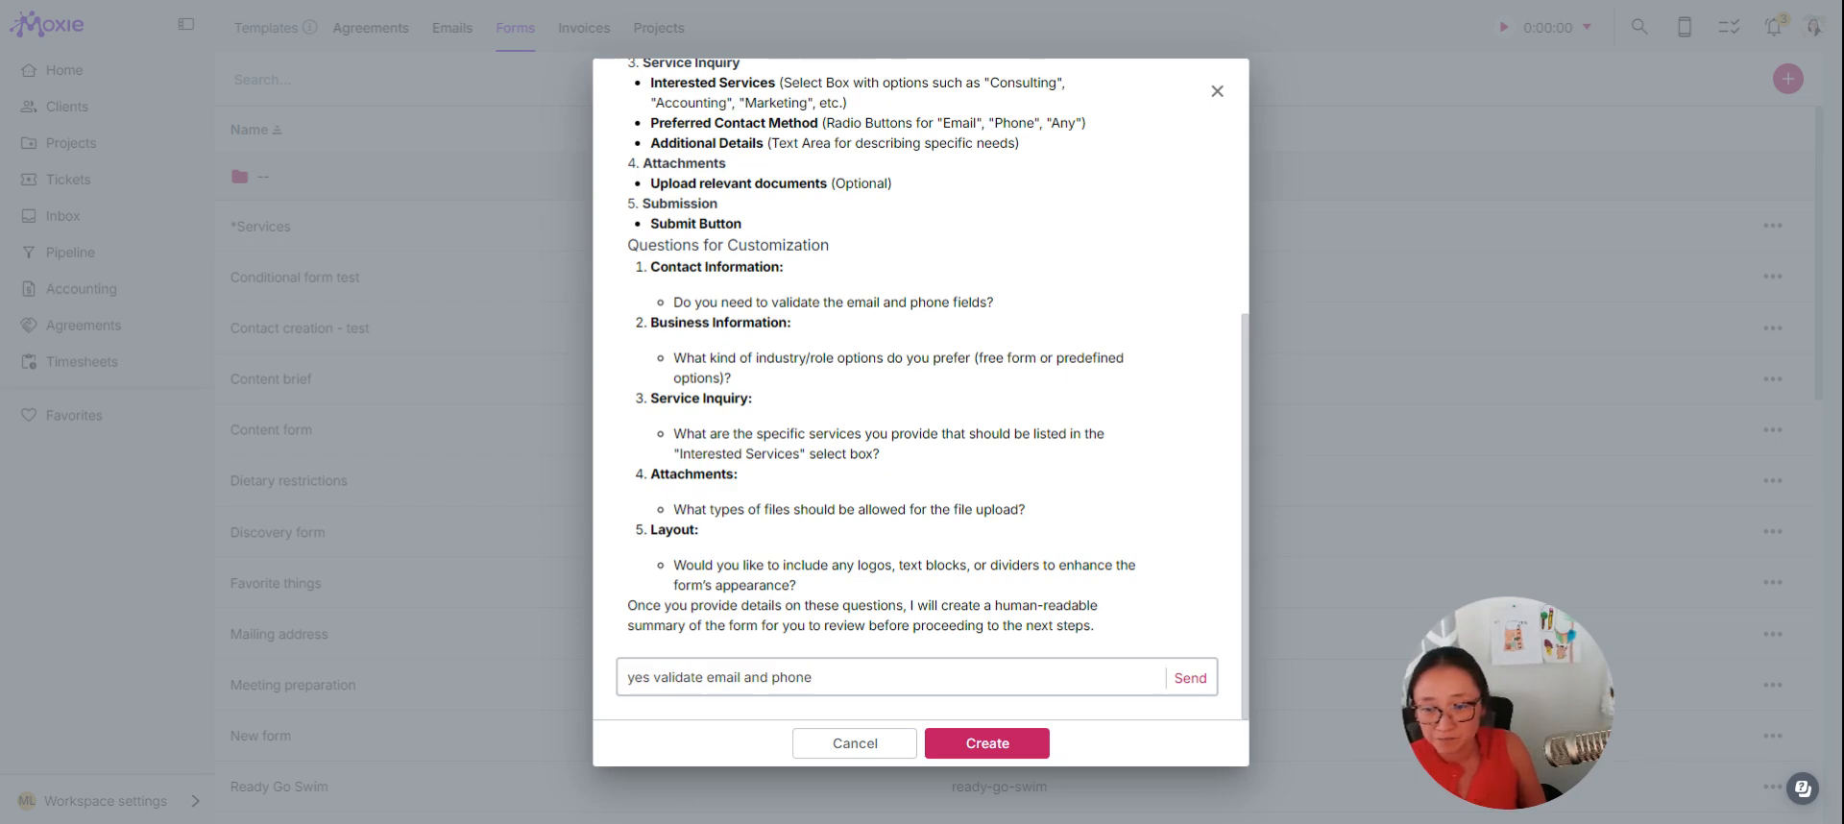
type(", business information is free")
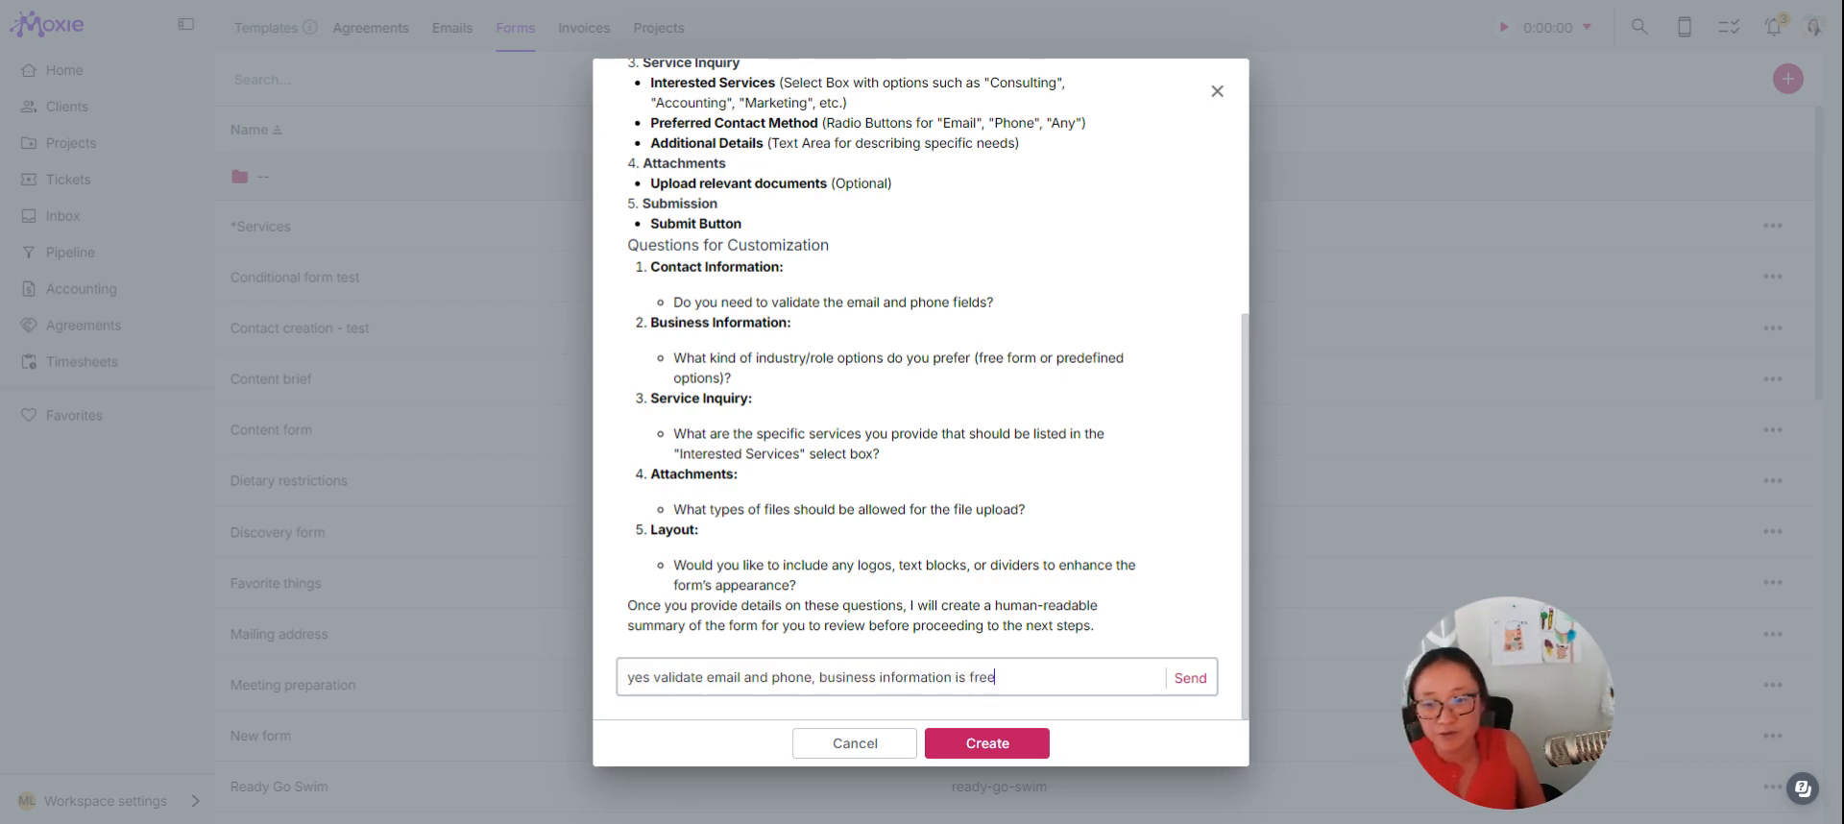
type("form and specific services will be")
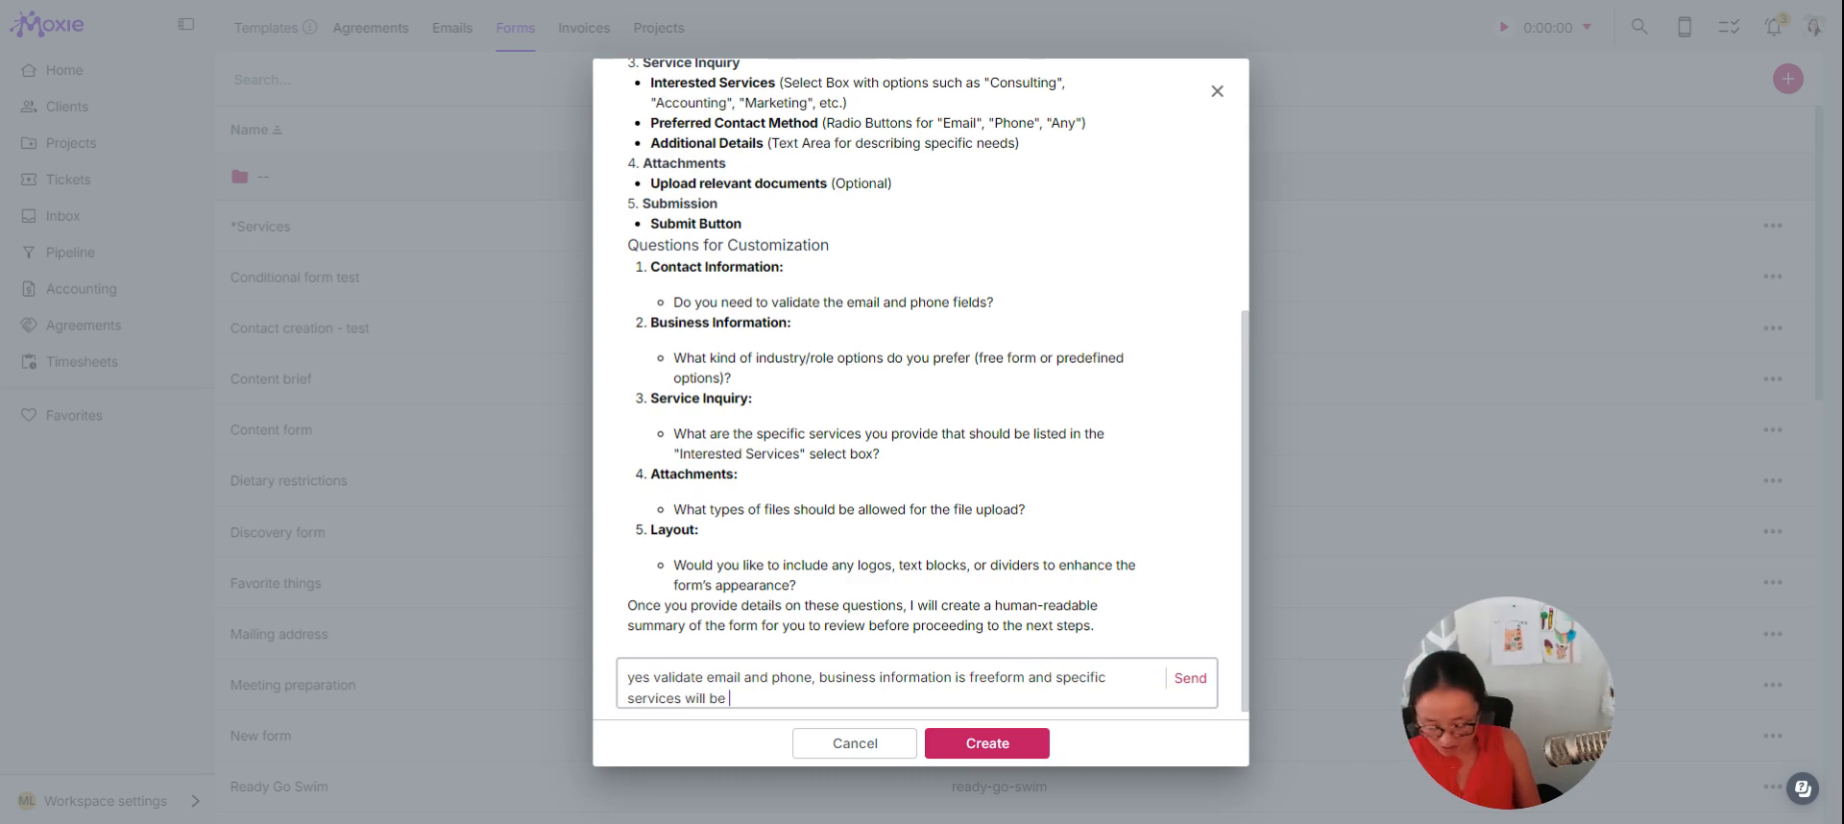
type(" online busine")
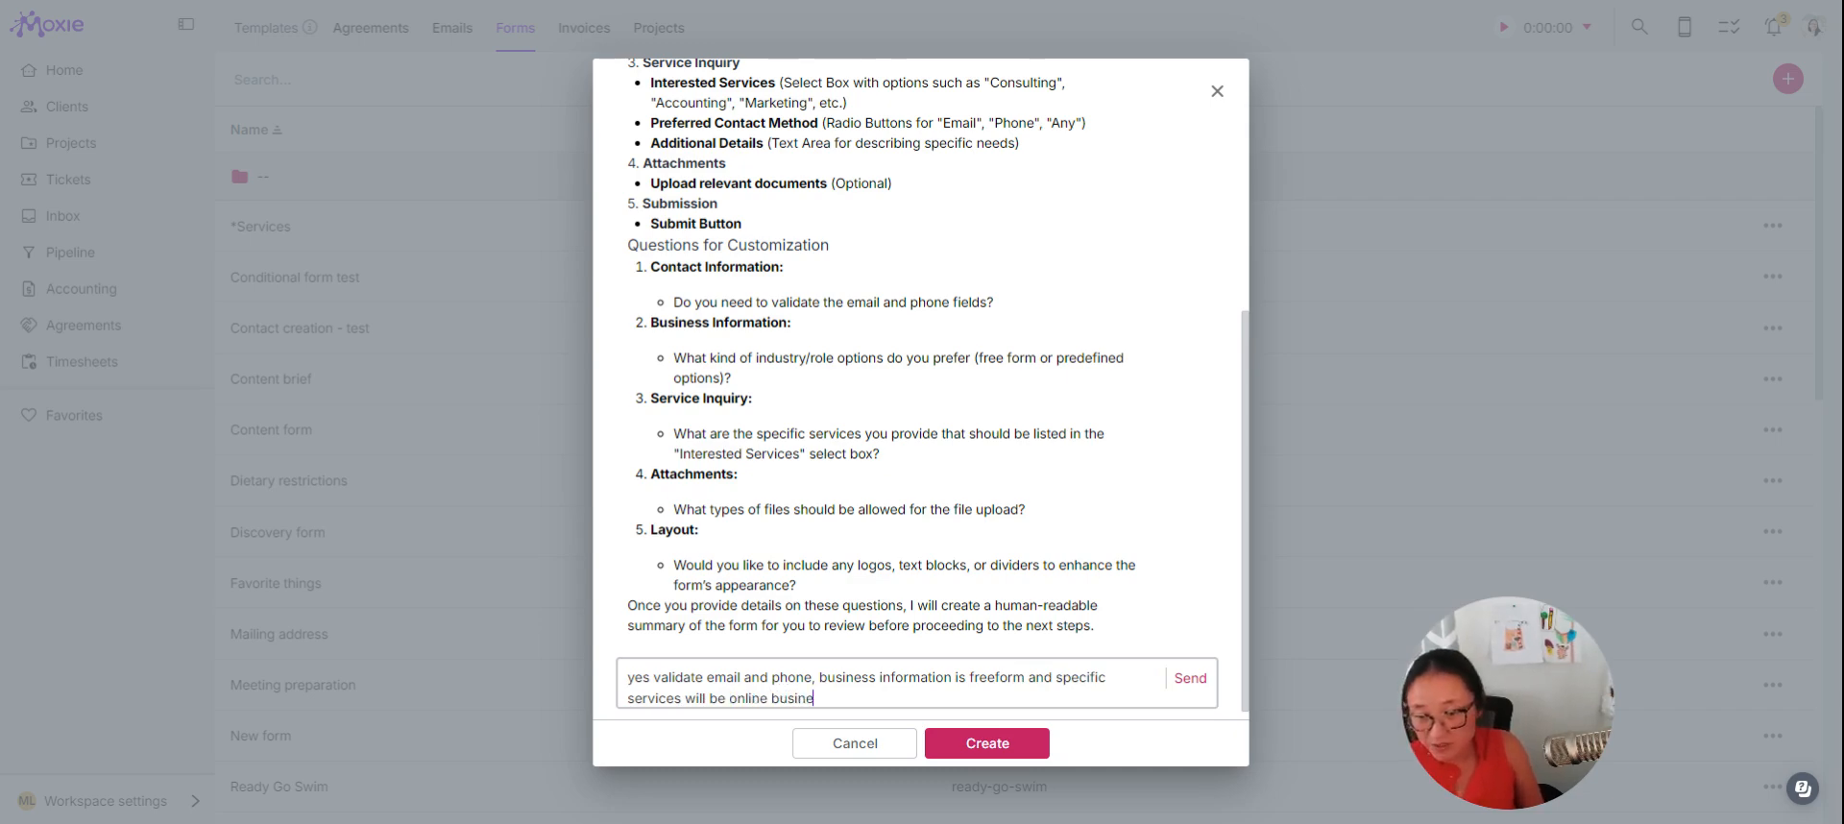
type("s small")
key("BackSpace")
key("BackSpace")
key("BackSpace")
key("BackSpace")
key("BackSpace")
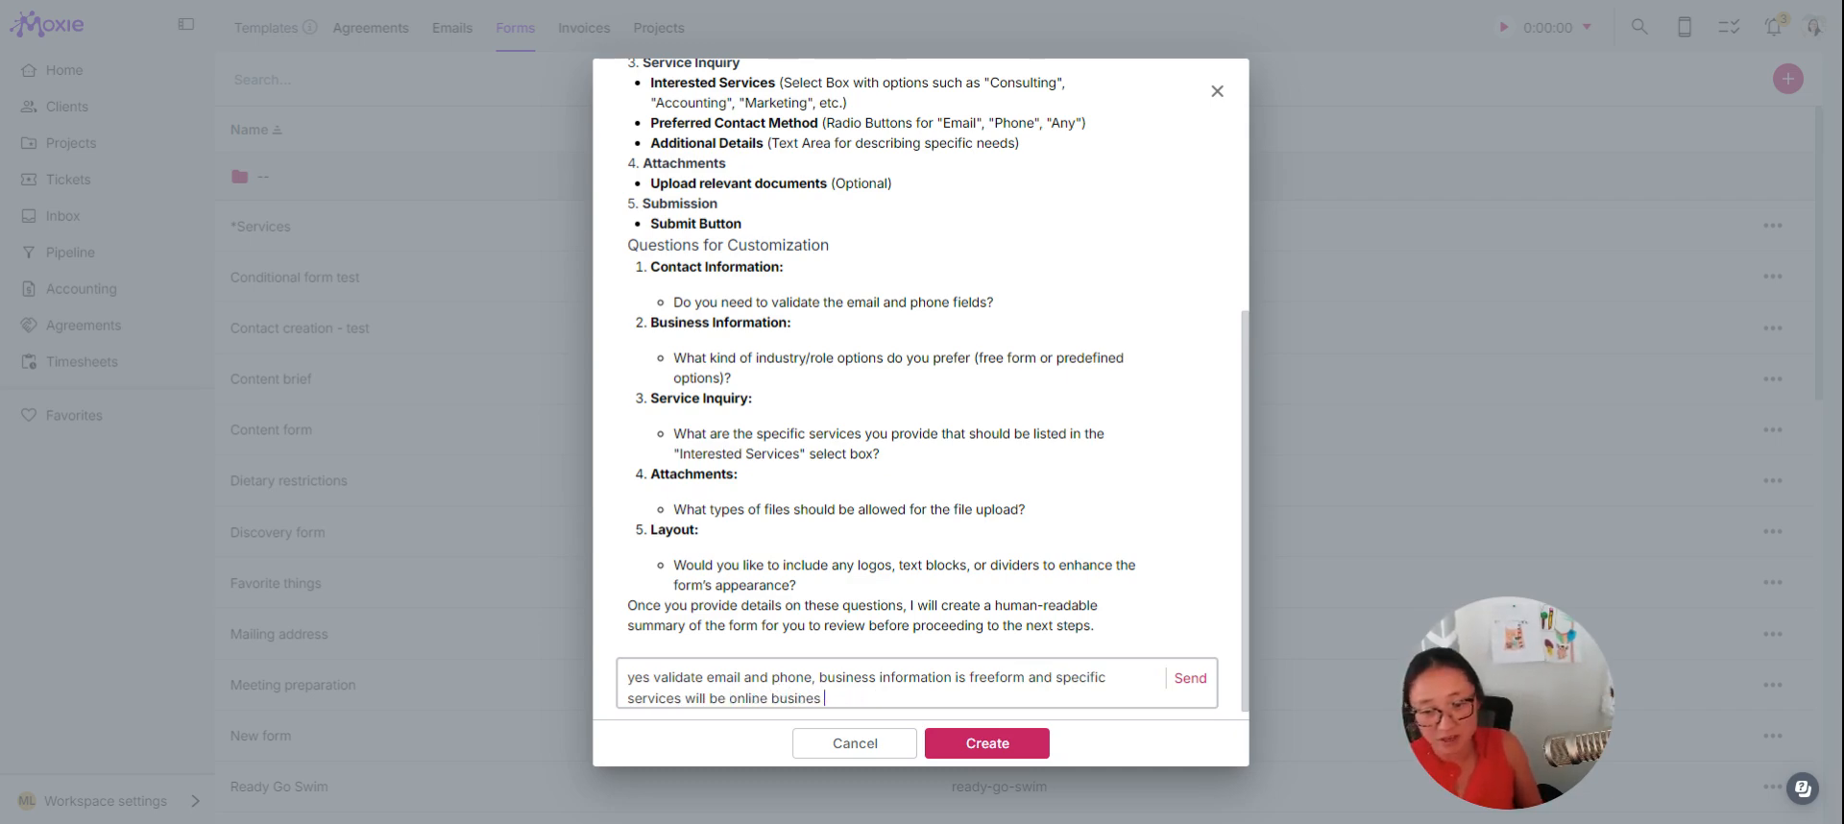
type("anagement and con")
key("BackSpace")
key("BackSpace")
type("cont")
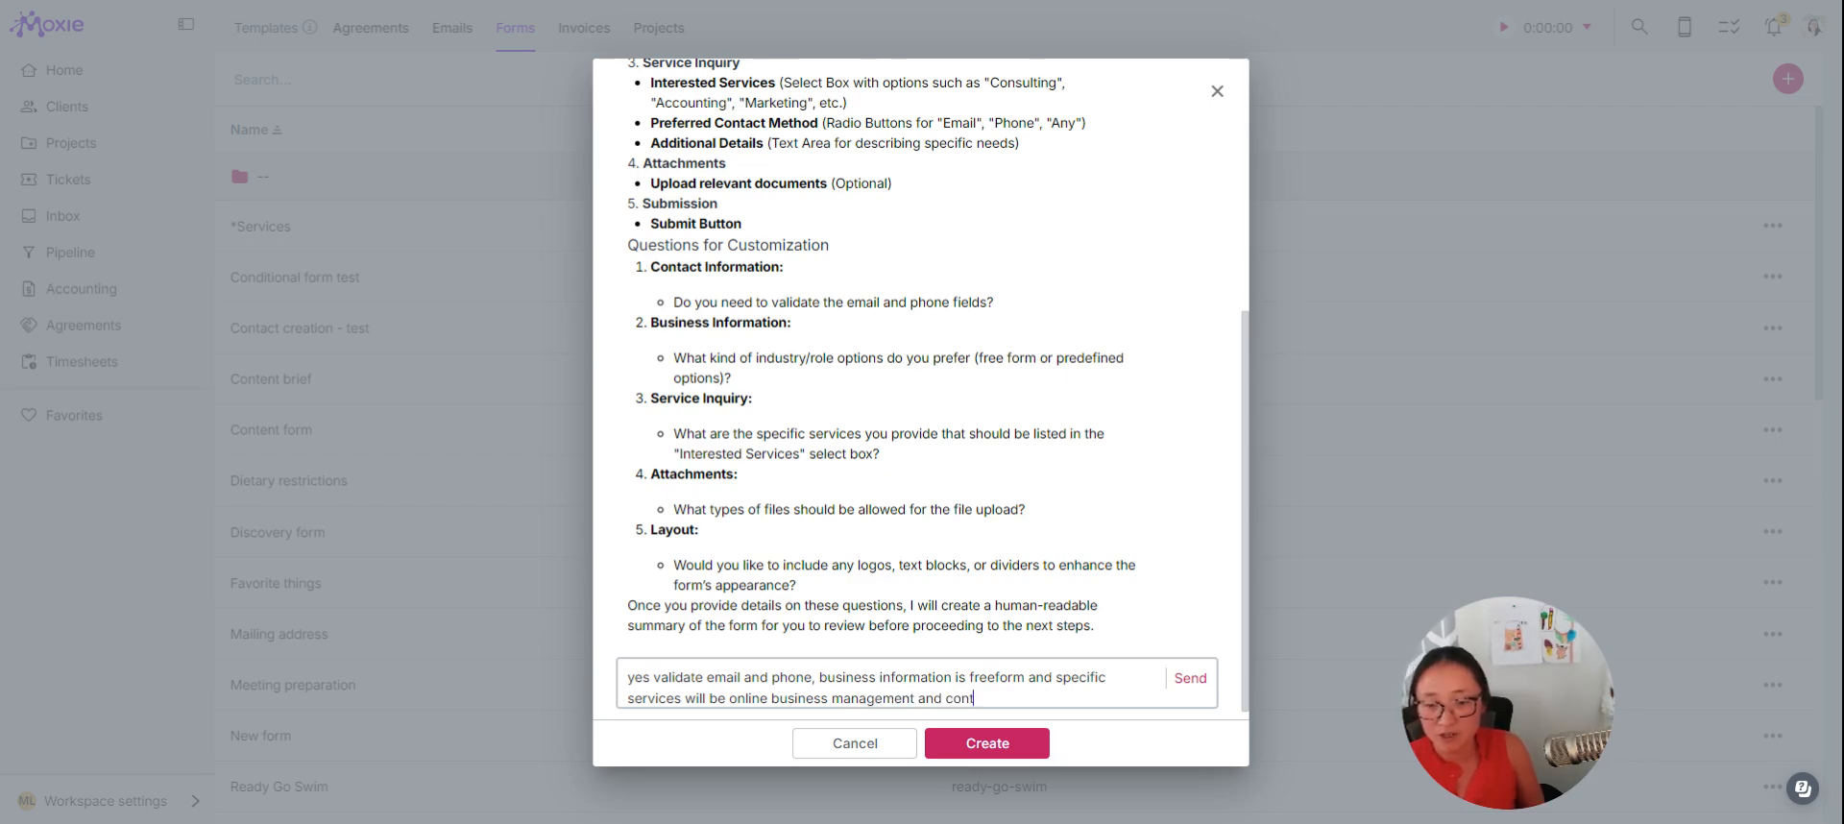
type("ent creation")
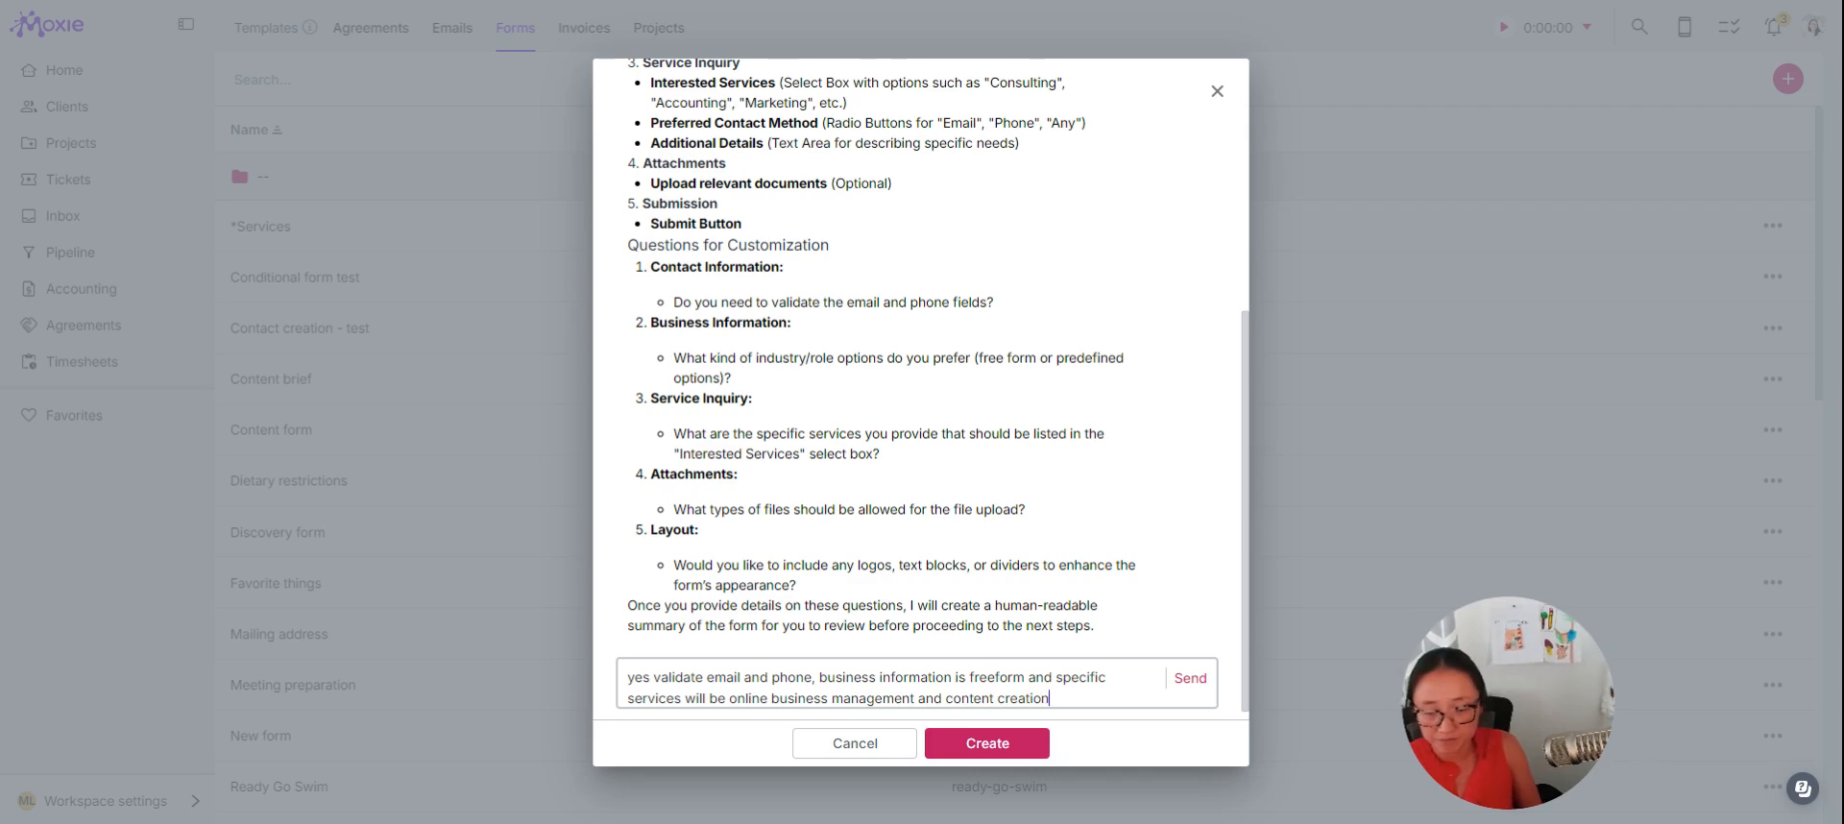
type(".")
left_click(1191, 679)
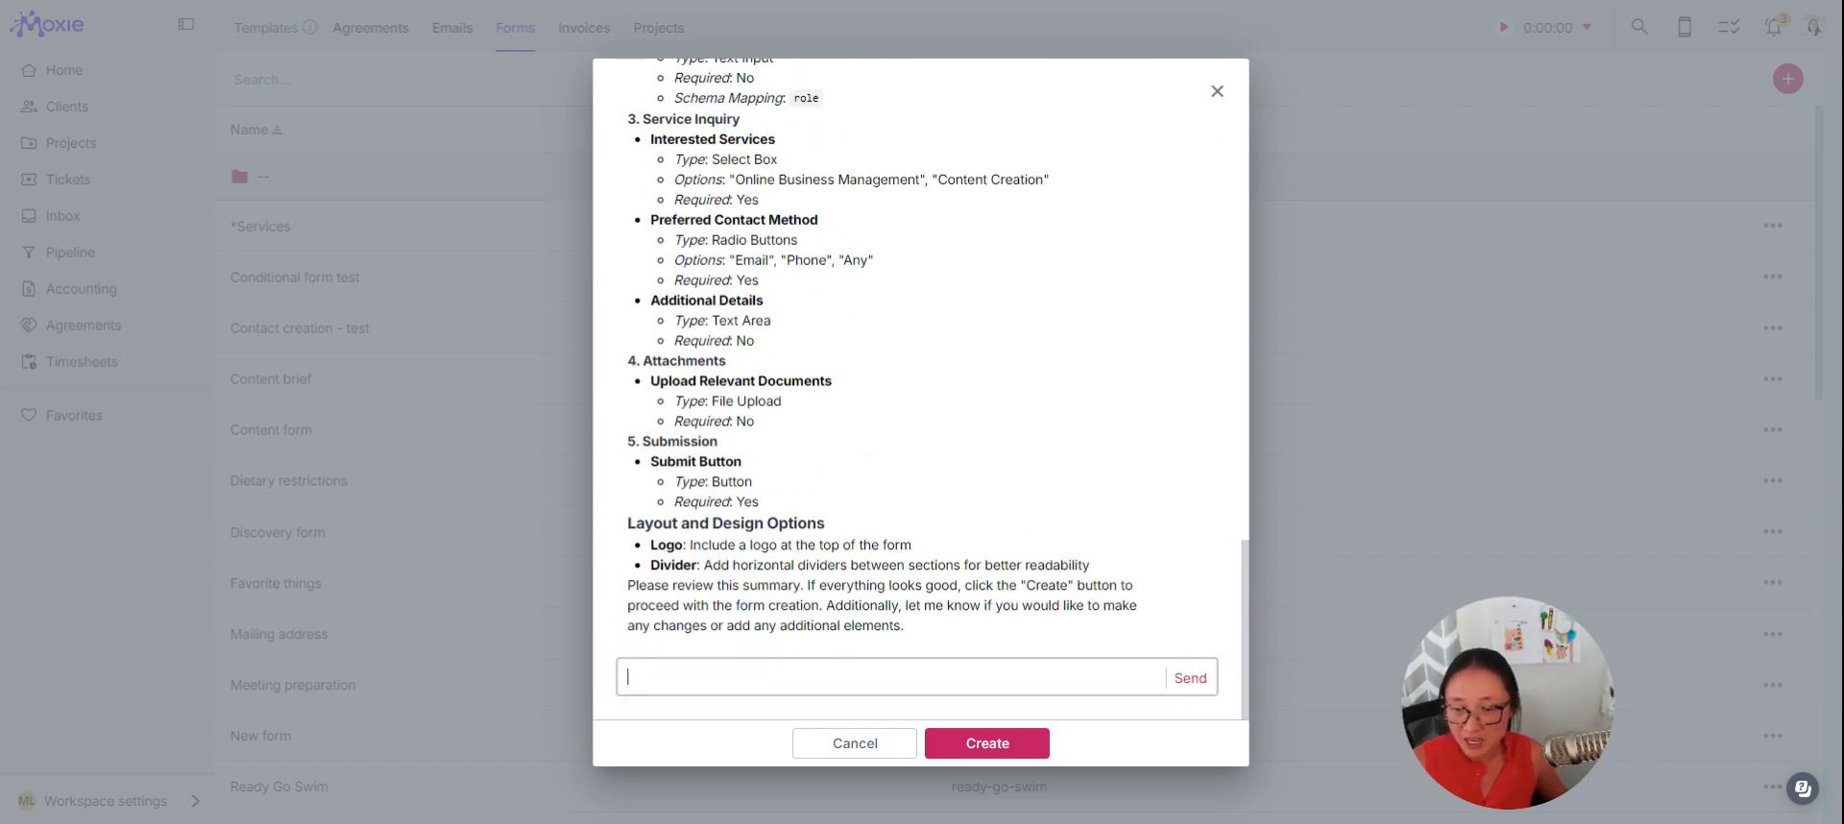
- Ask the assistant "please put first and last name in two columns and email and phone in two columns", and create the form
scroll(901, 498, "up", 15)
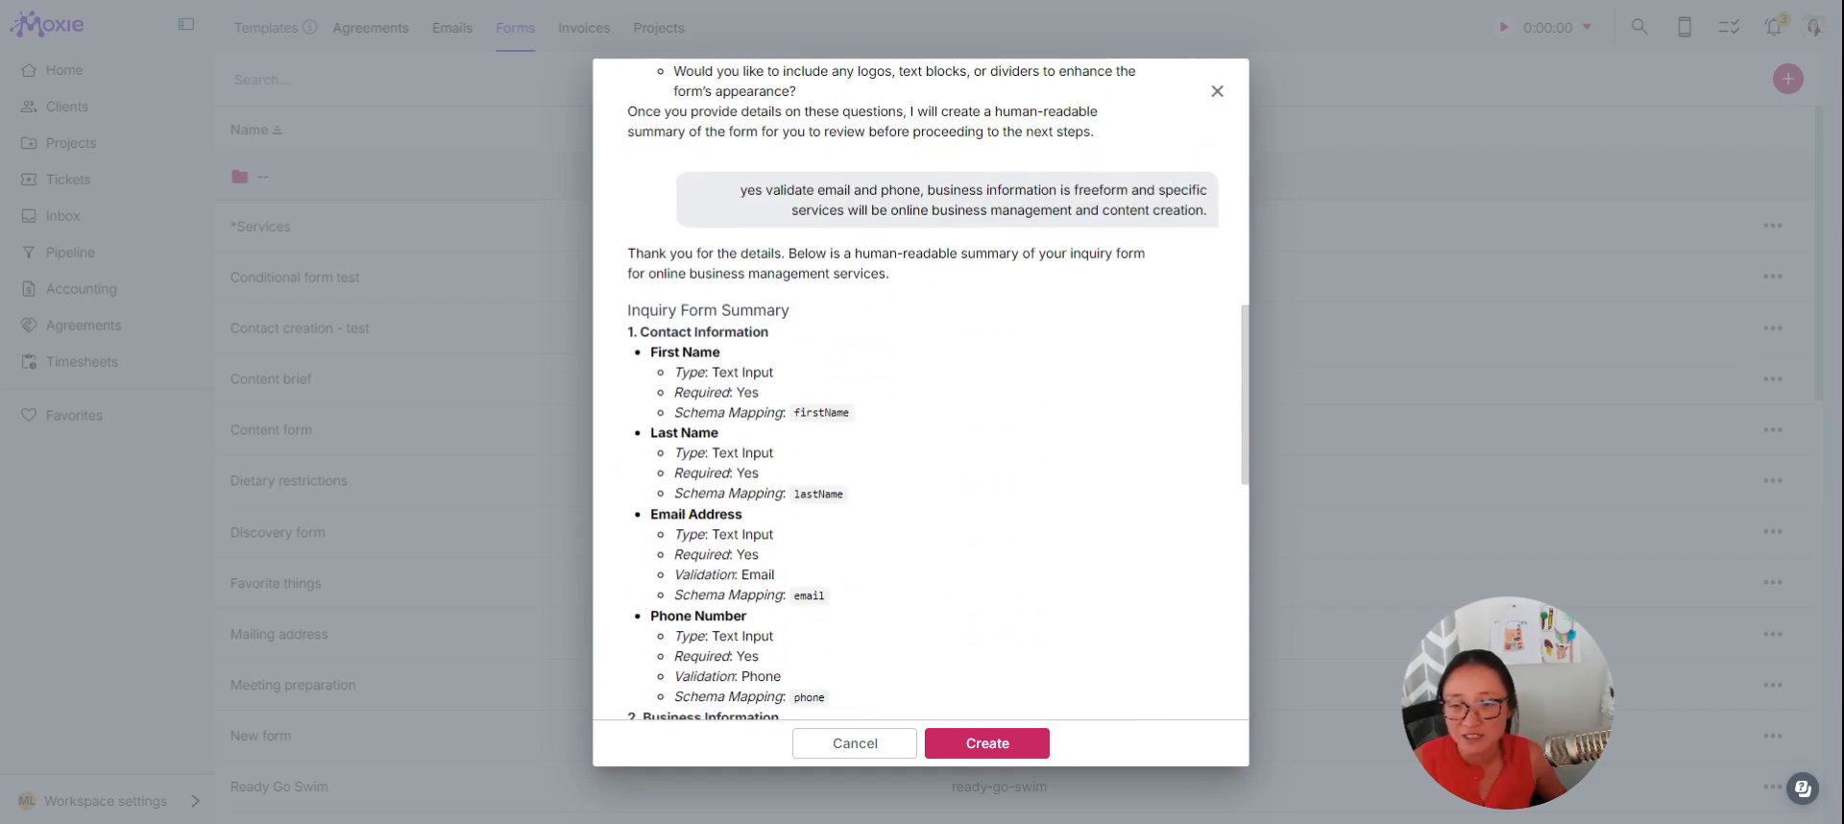
scroll(805, 569, "down", 1)
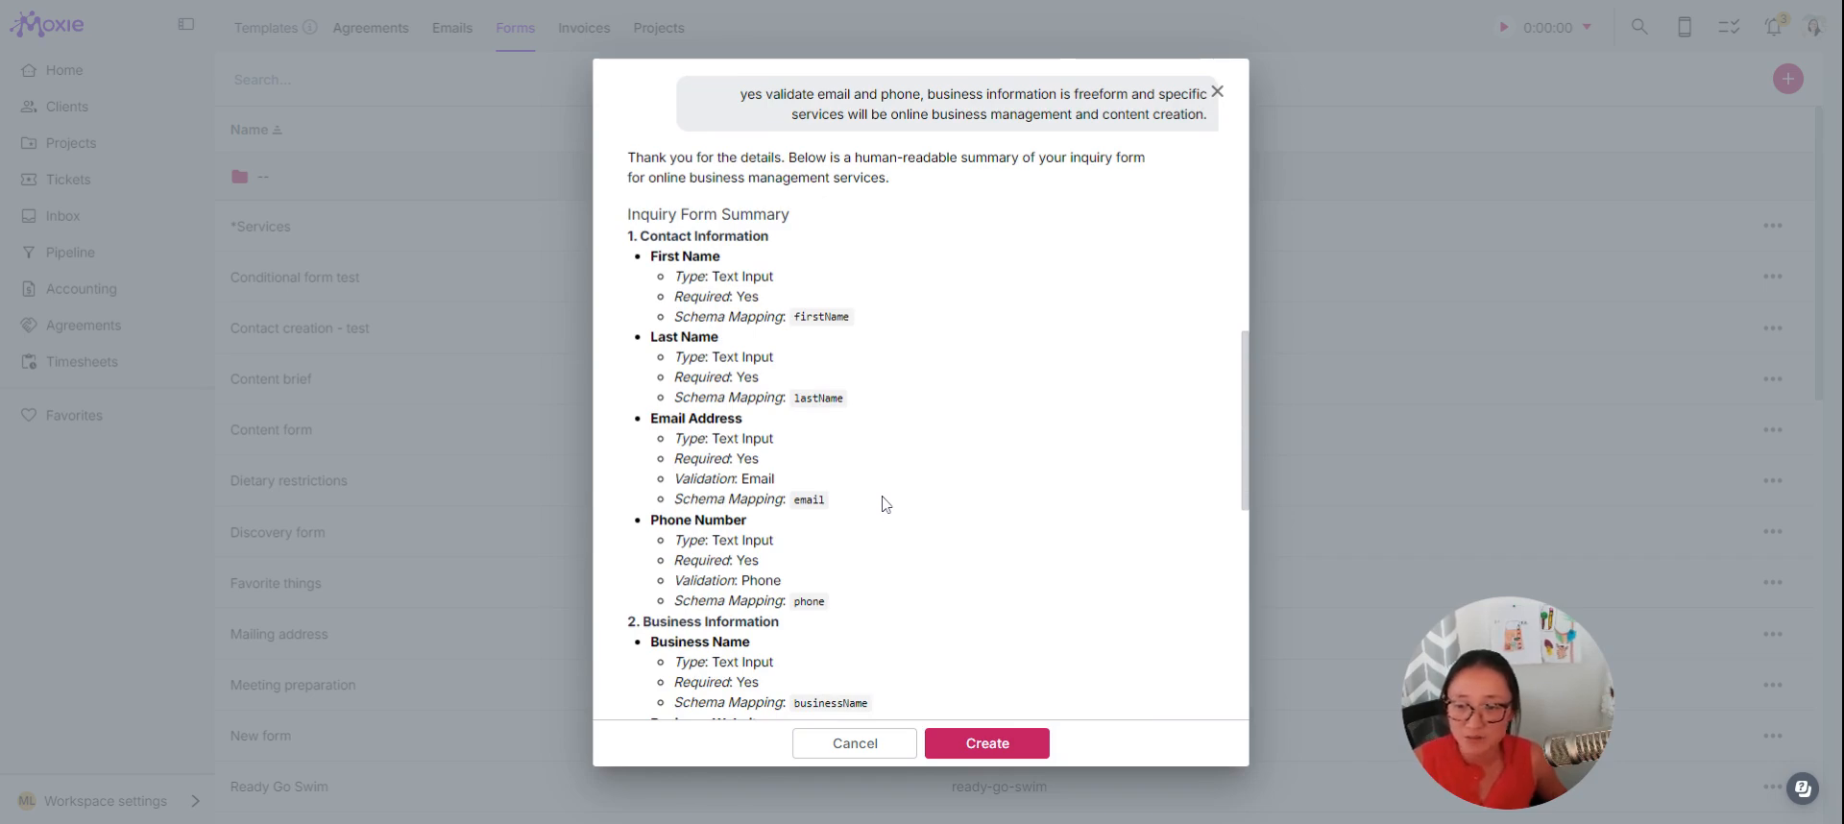
scroll(883, 503, "down", 10)
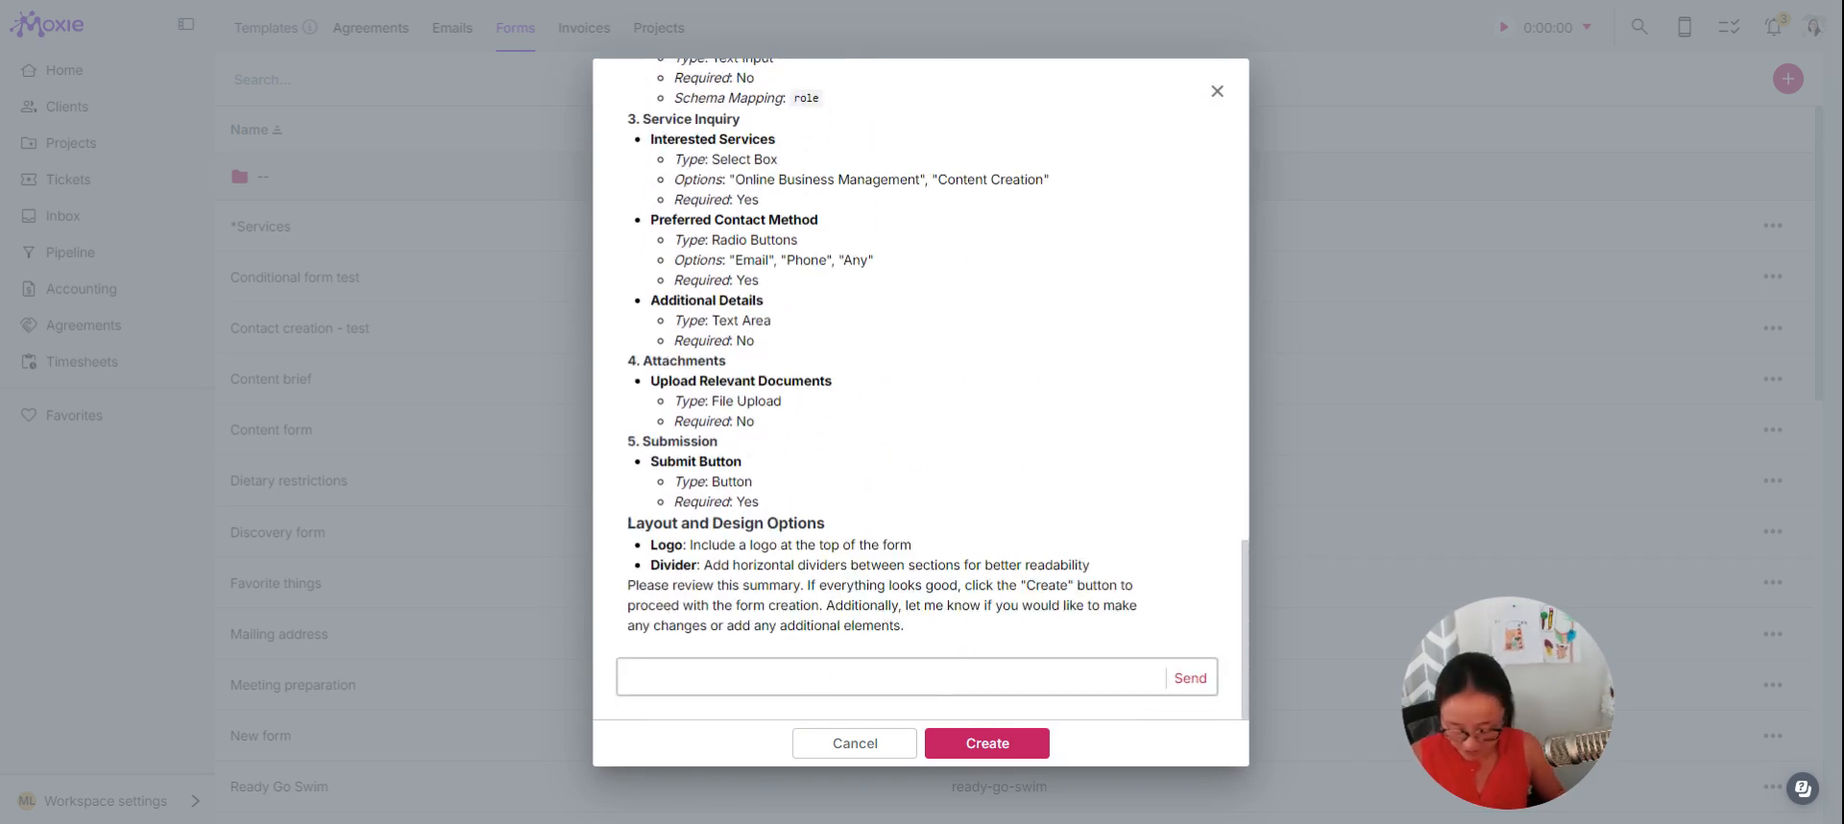
type("please put")
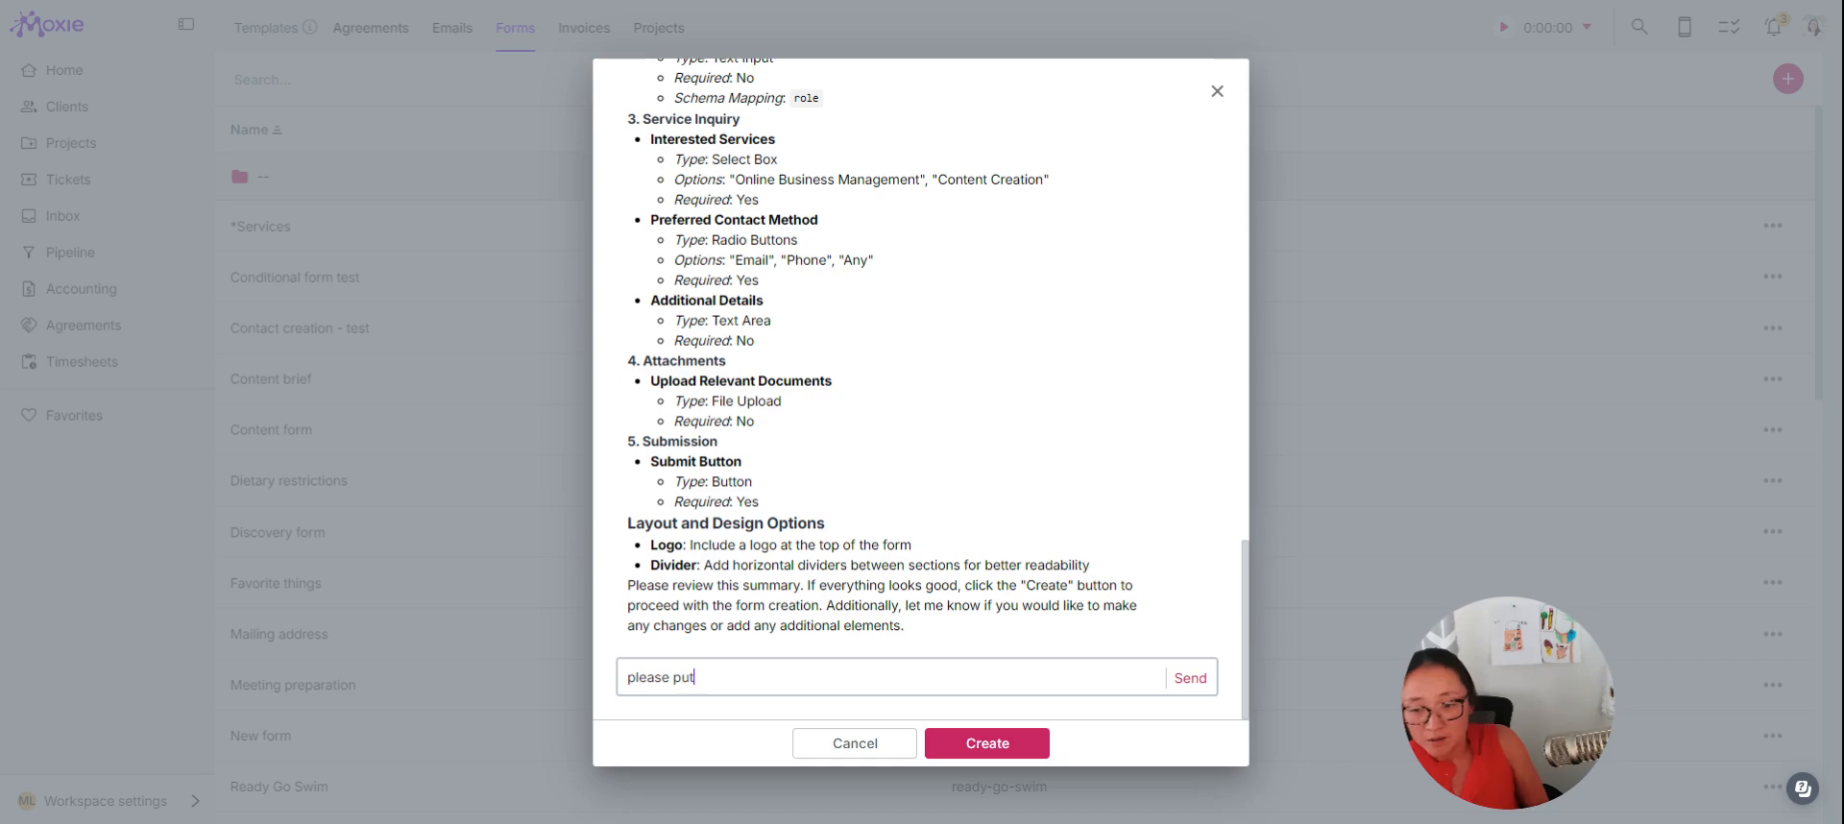
type(" first and last name in o")
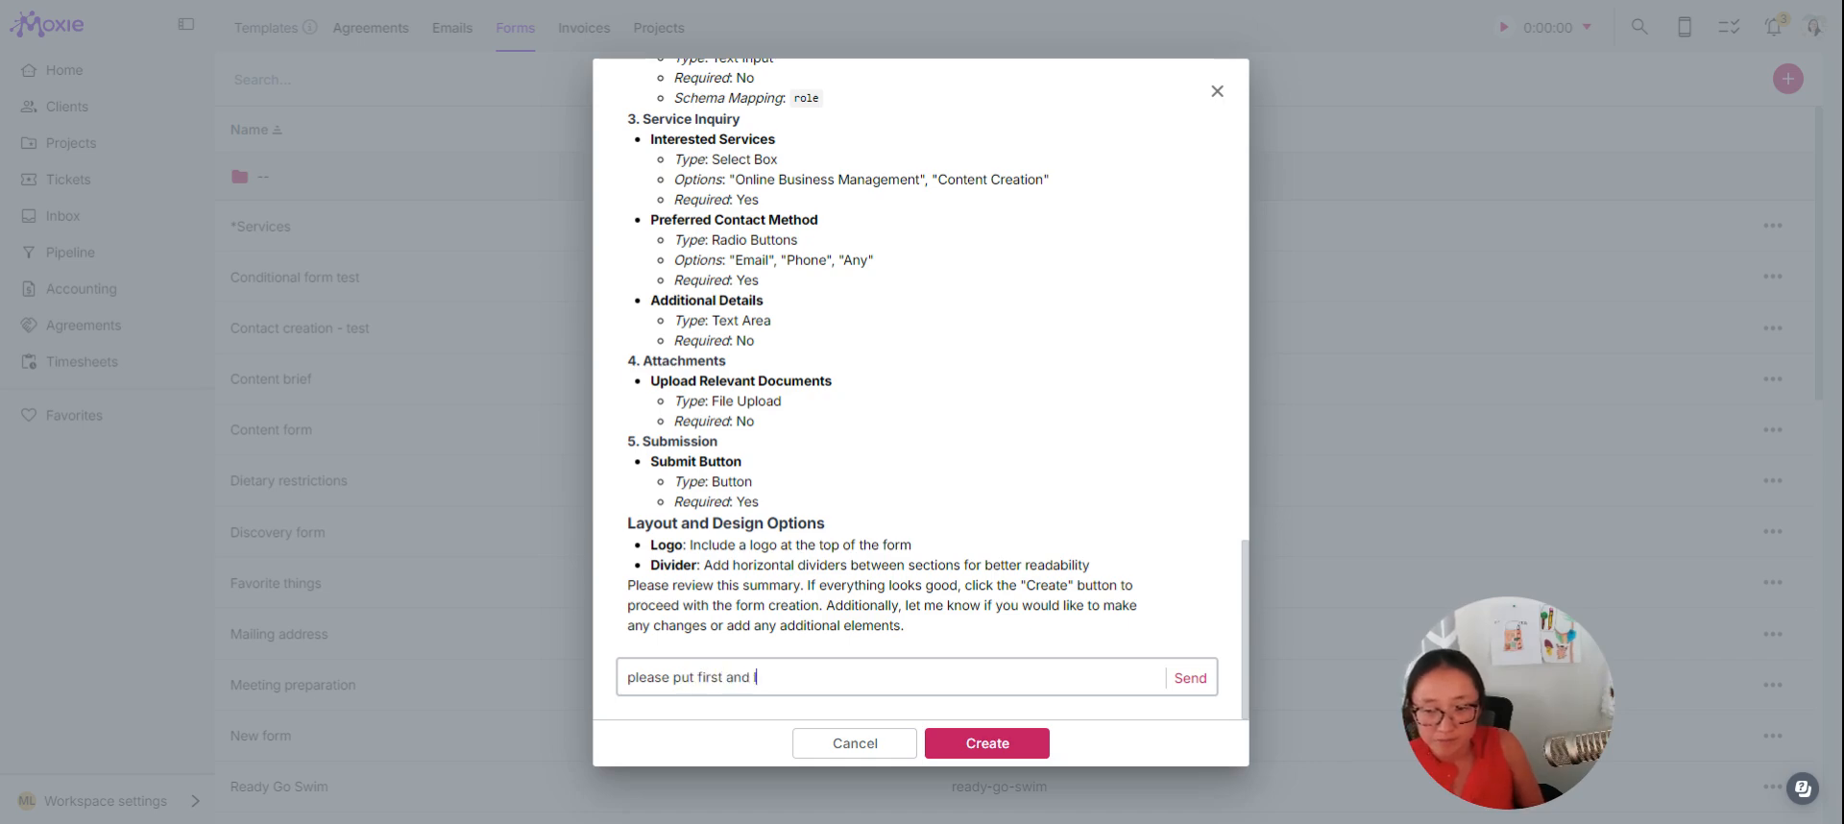
type("wo co")
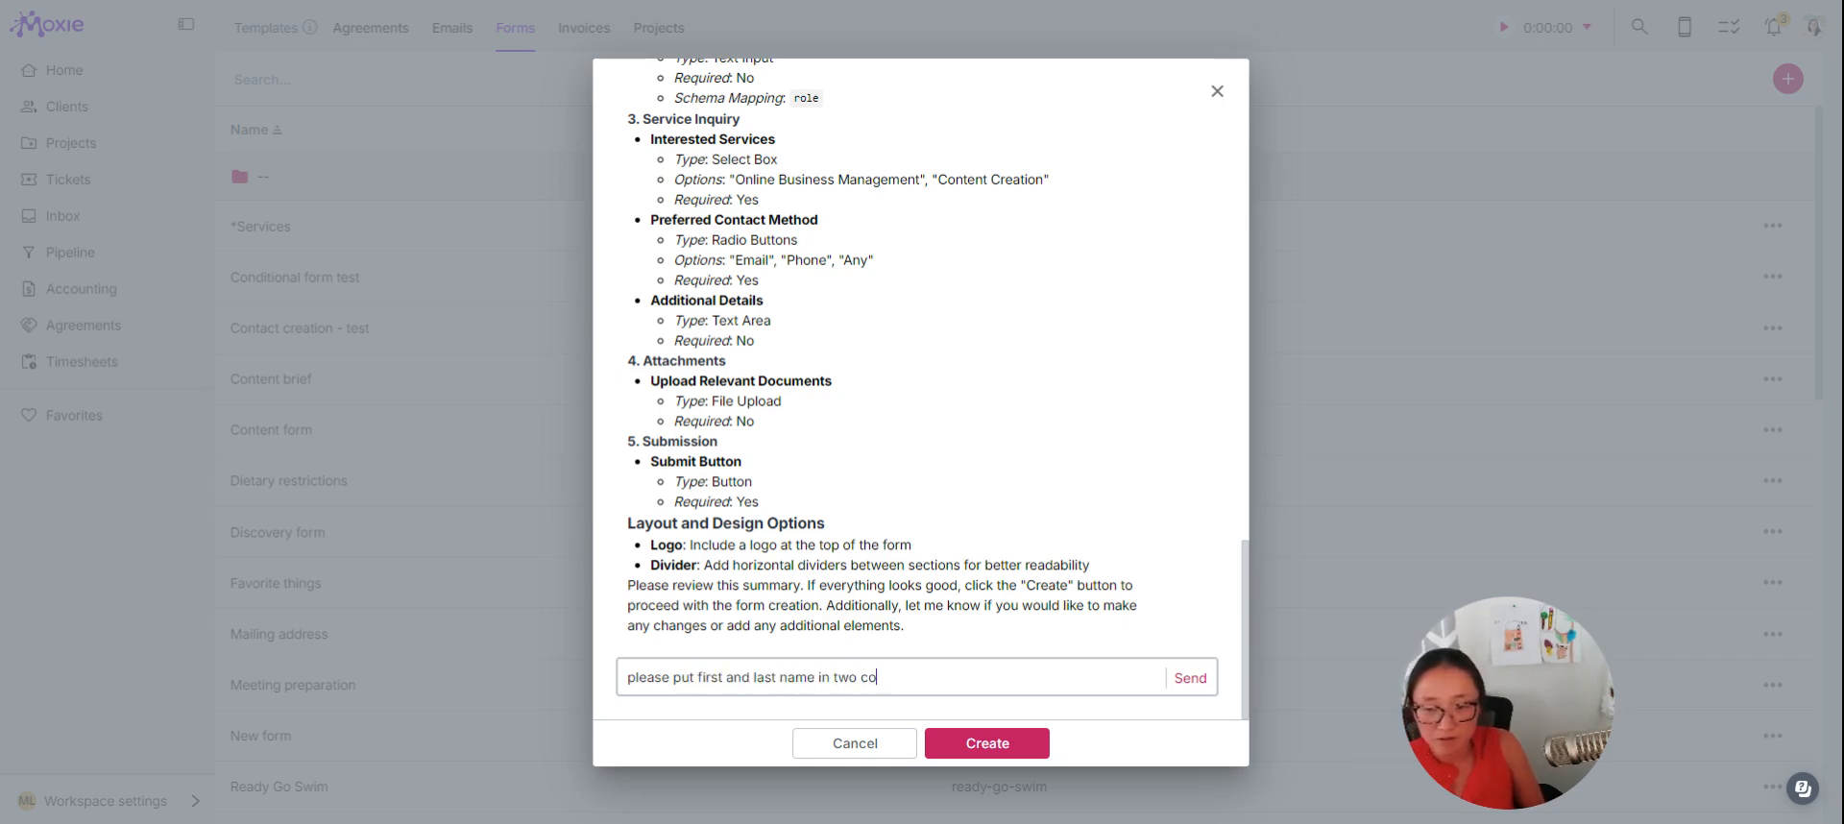
type("lums")
key("BackSpace")
type("ns and email and phone in two columns")
key("Return")
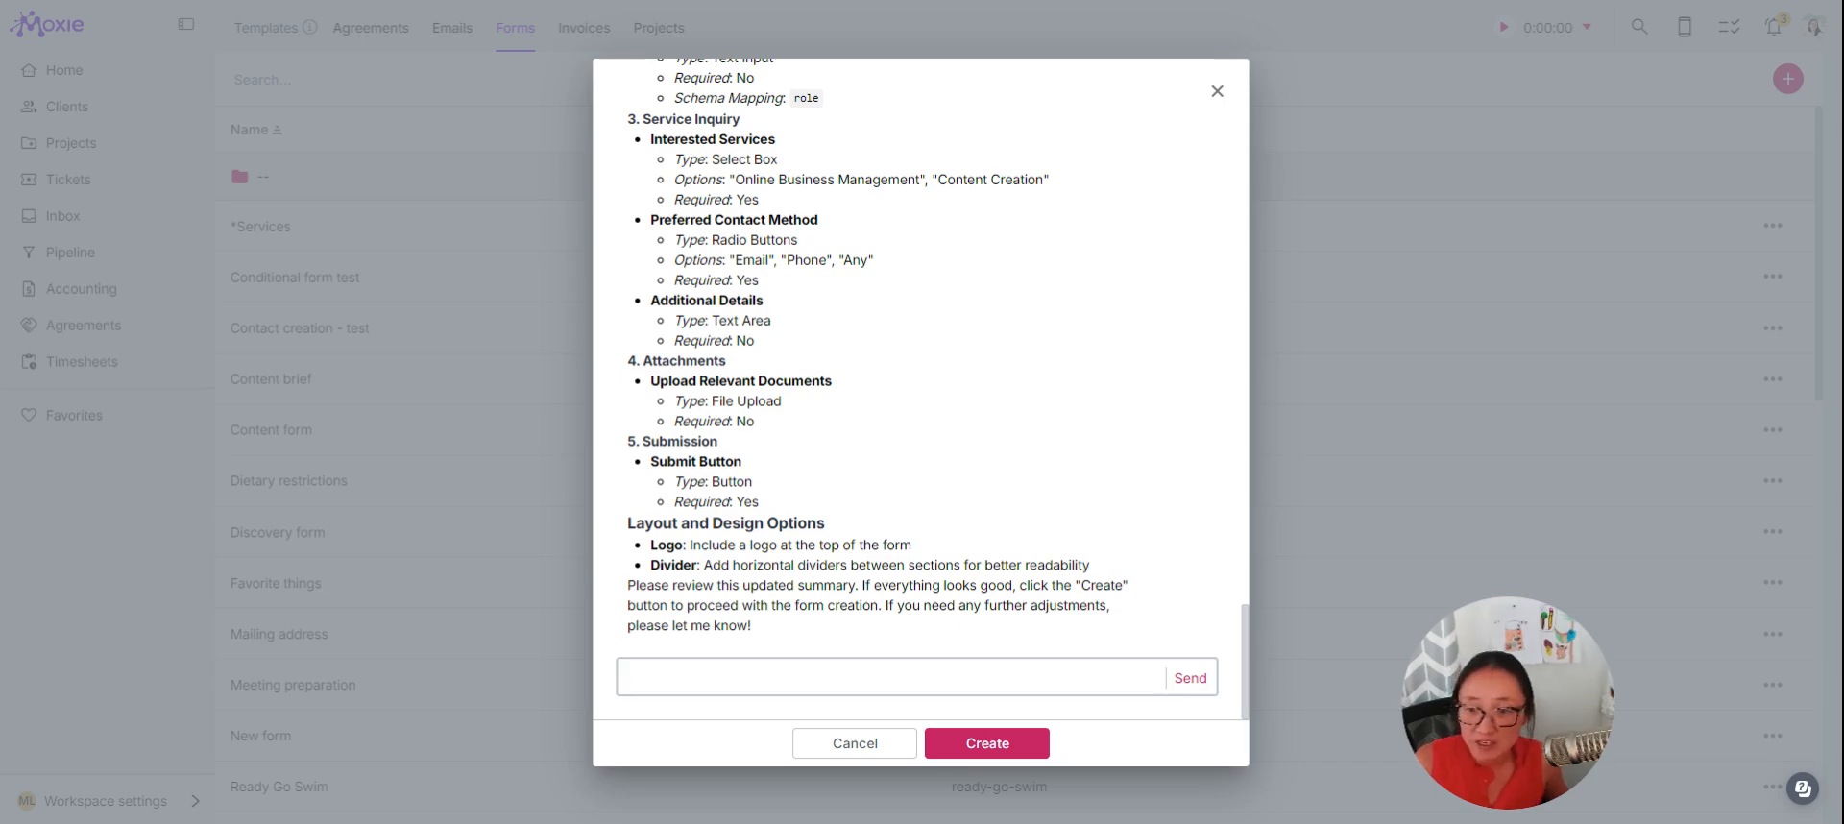
left_click(1003, 759)
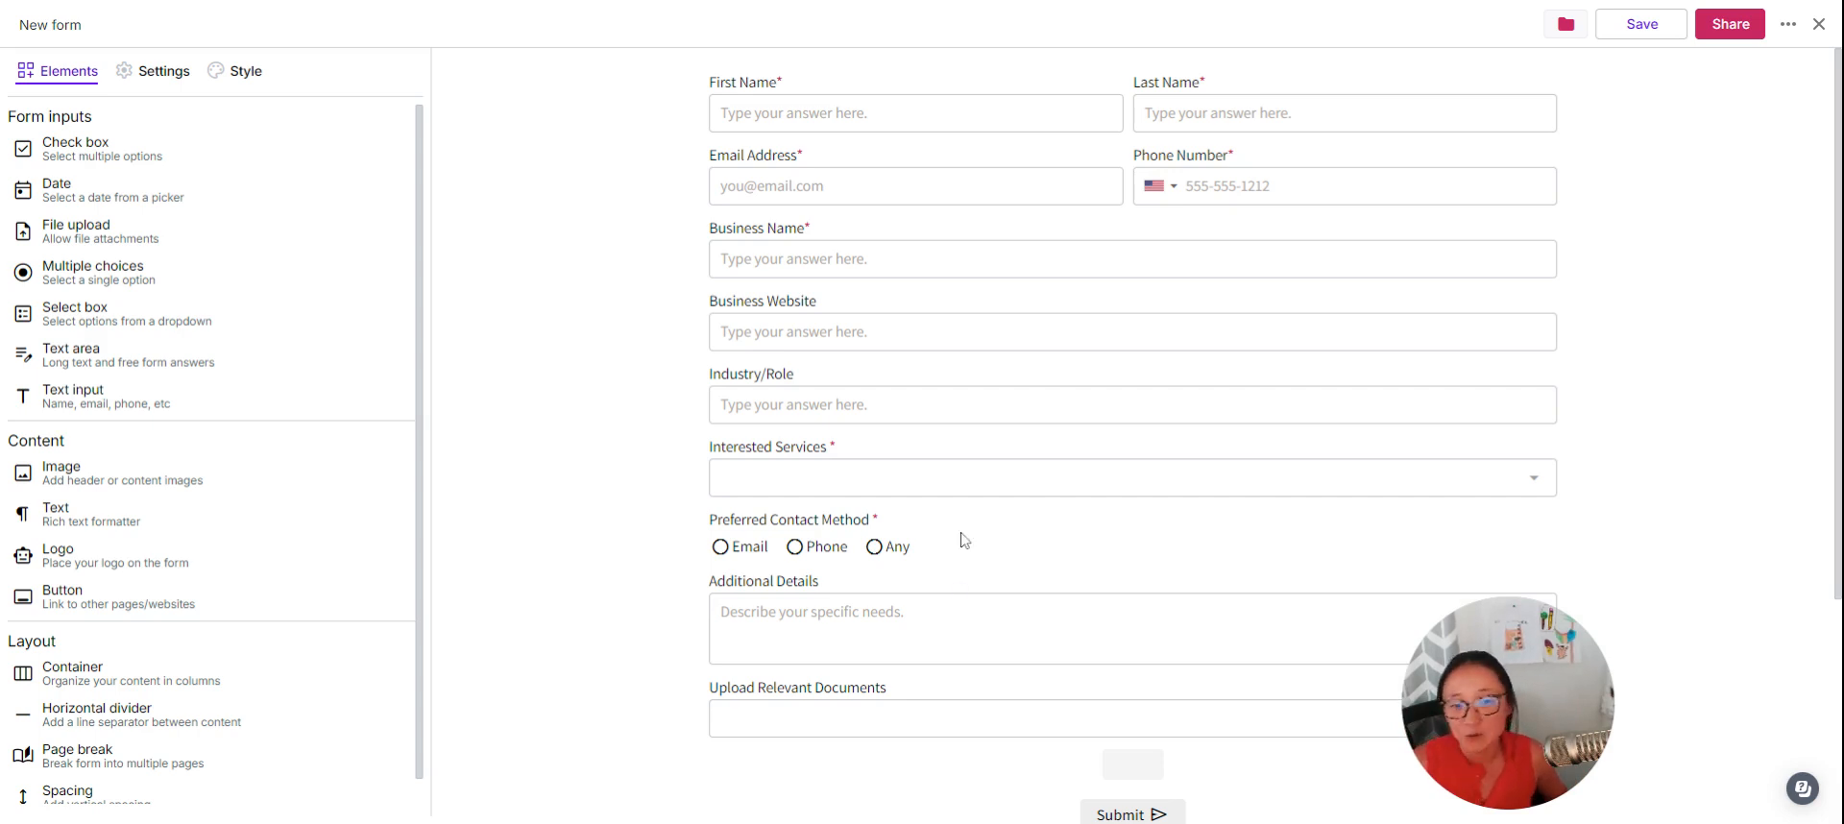
- Add the option "More services" to the Interested Services field, and save and close the form
left_click(813, 488)
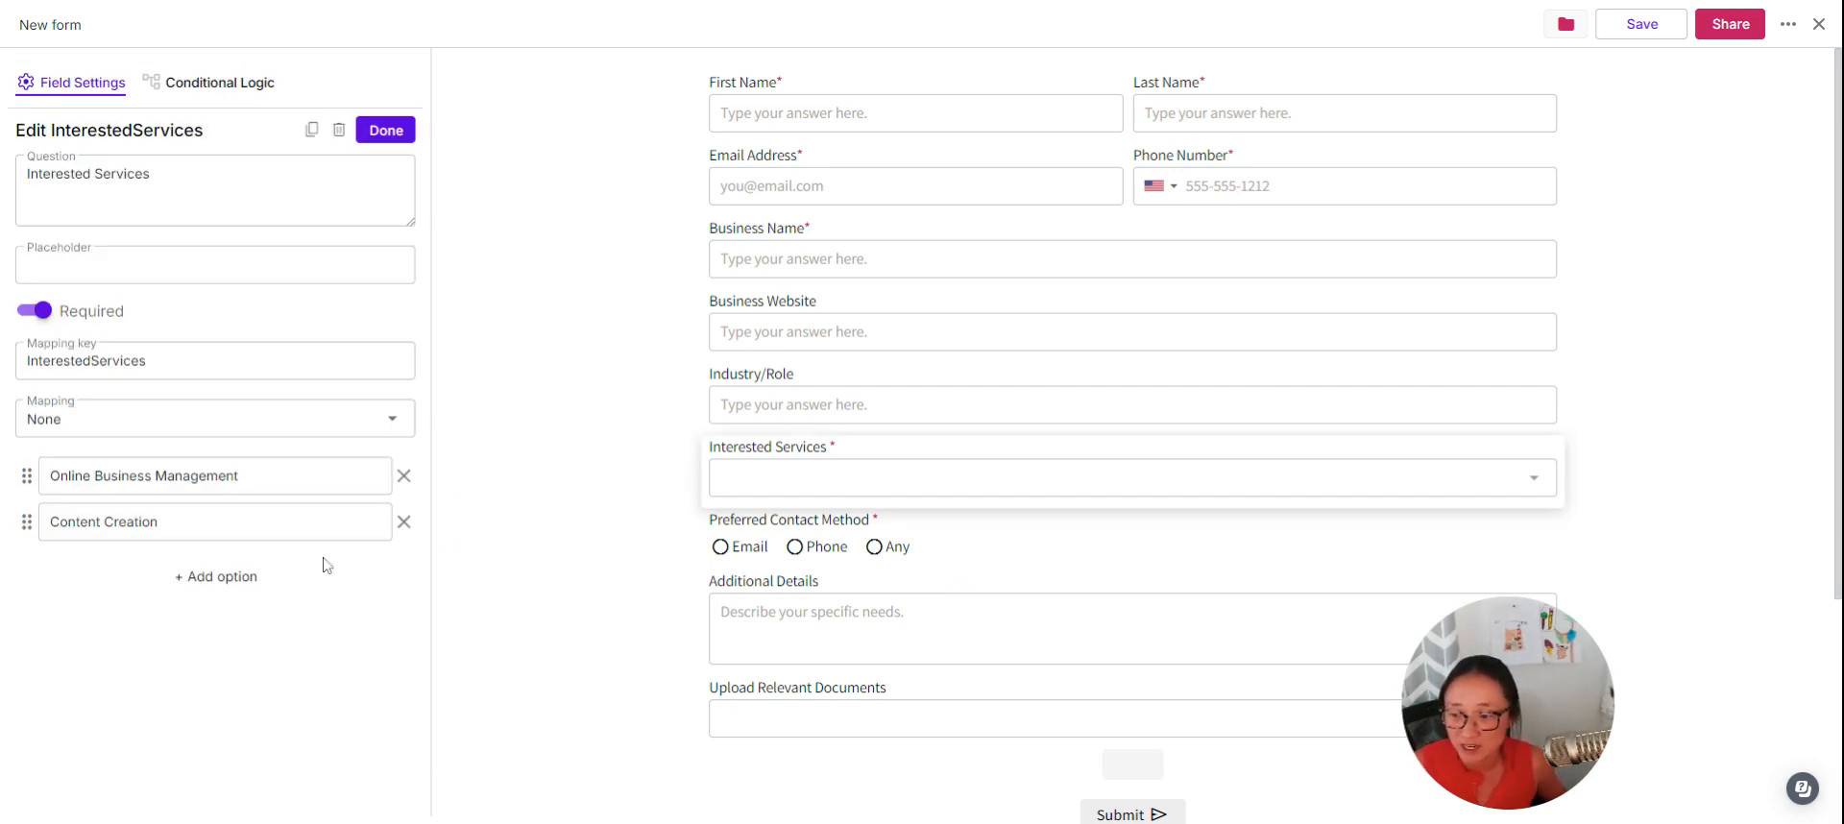
left_click(204, 580)
type("More services")
left_click(385, 130)
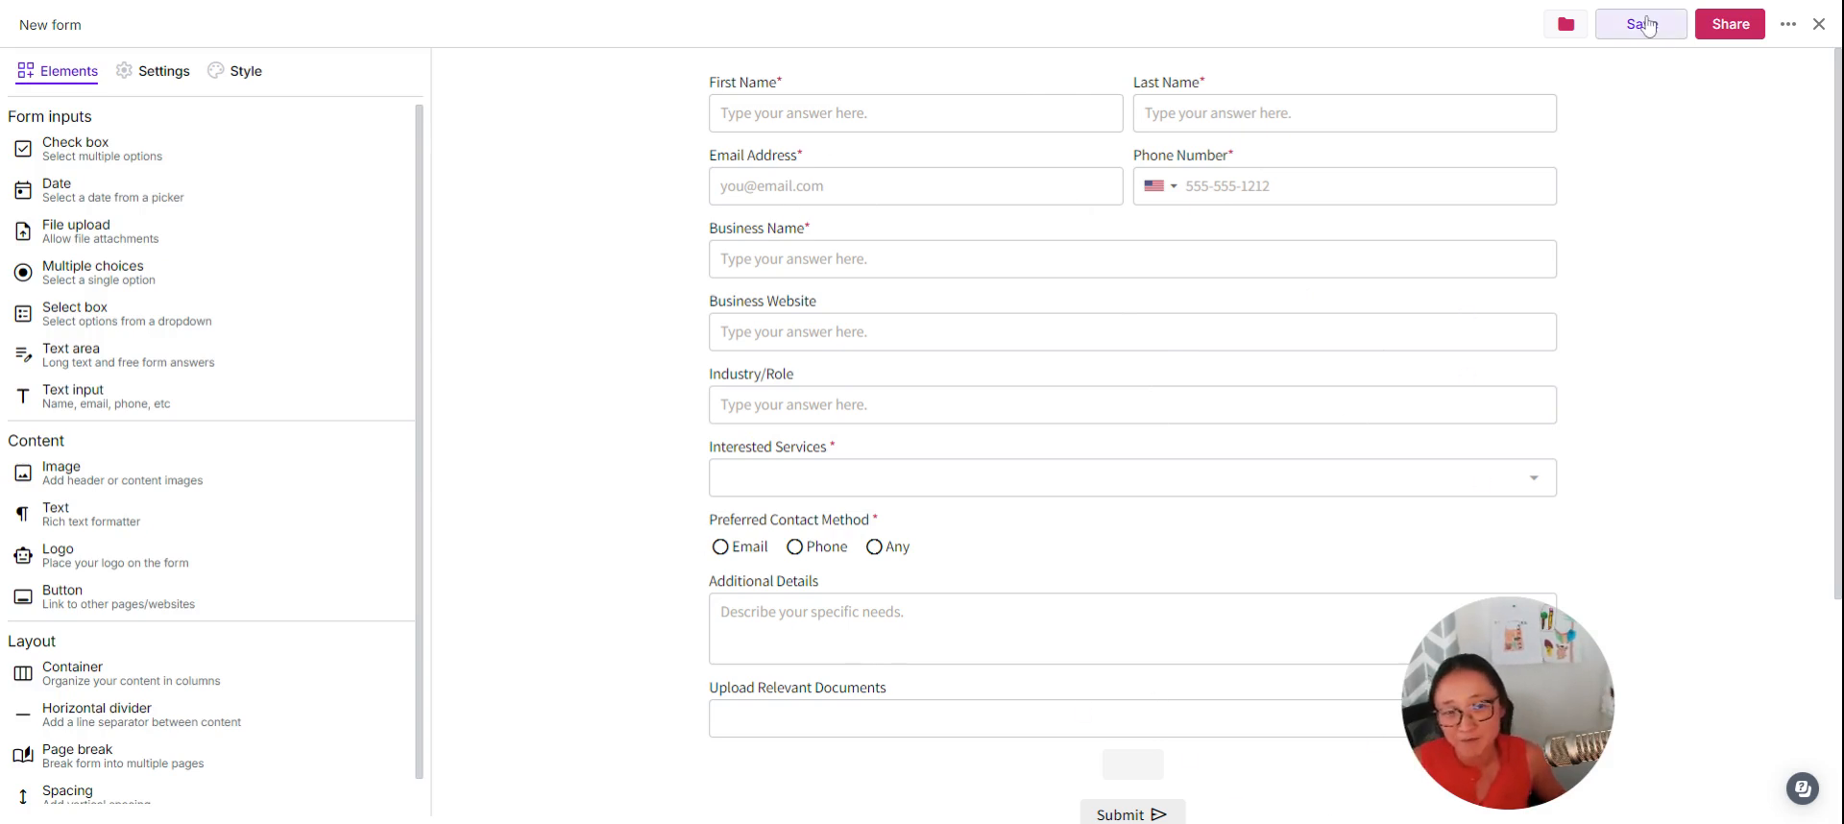
left_click(1610, 31)
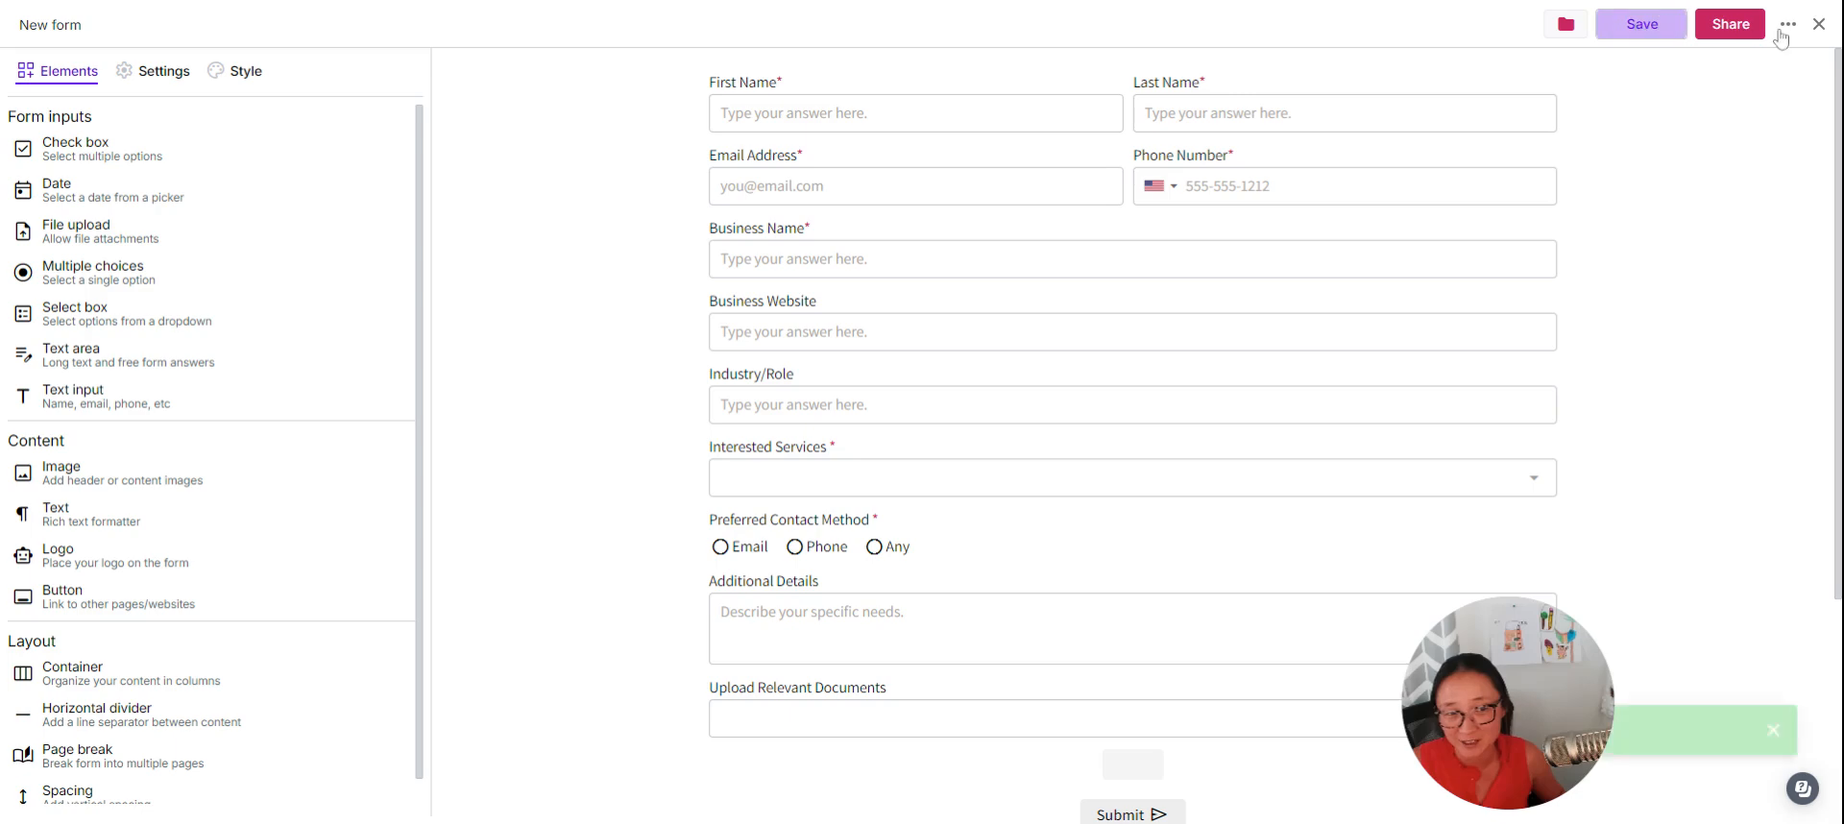
left_click(1818, 24)
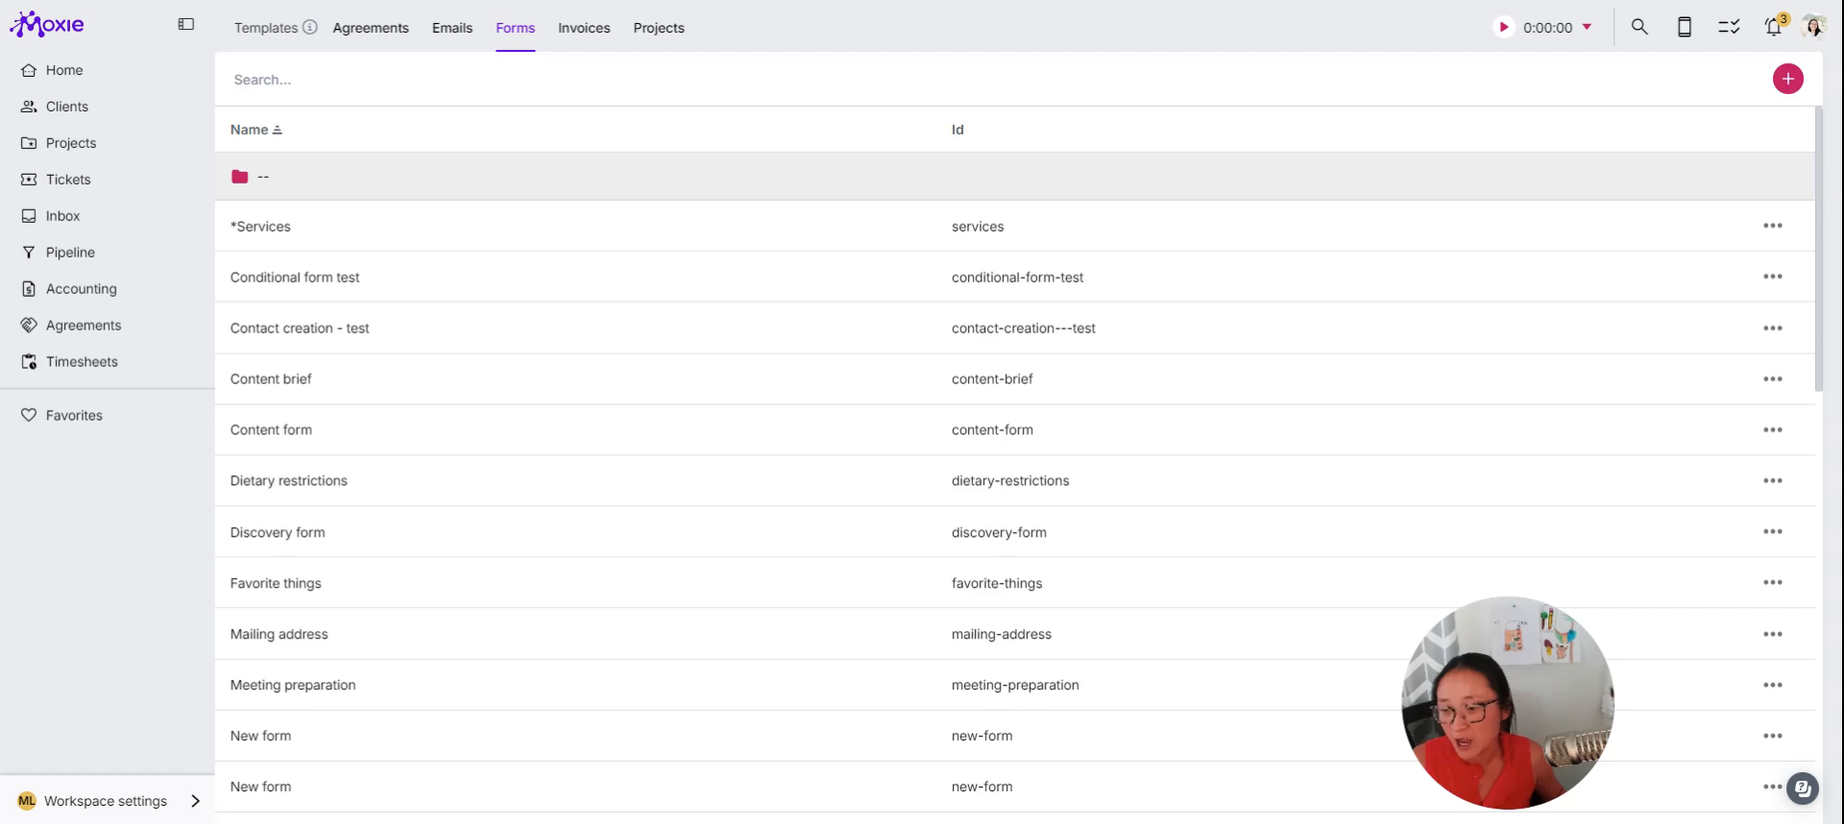
- Open the agreement templates from the workspace settings, and view and close the "THE - Coaching options" proposal template
left_click(143, 800)
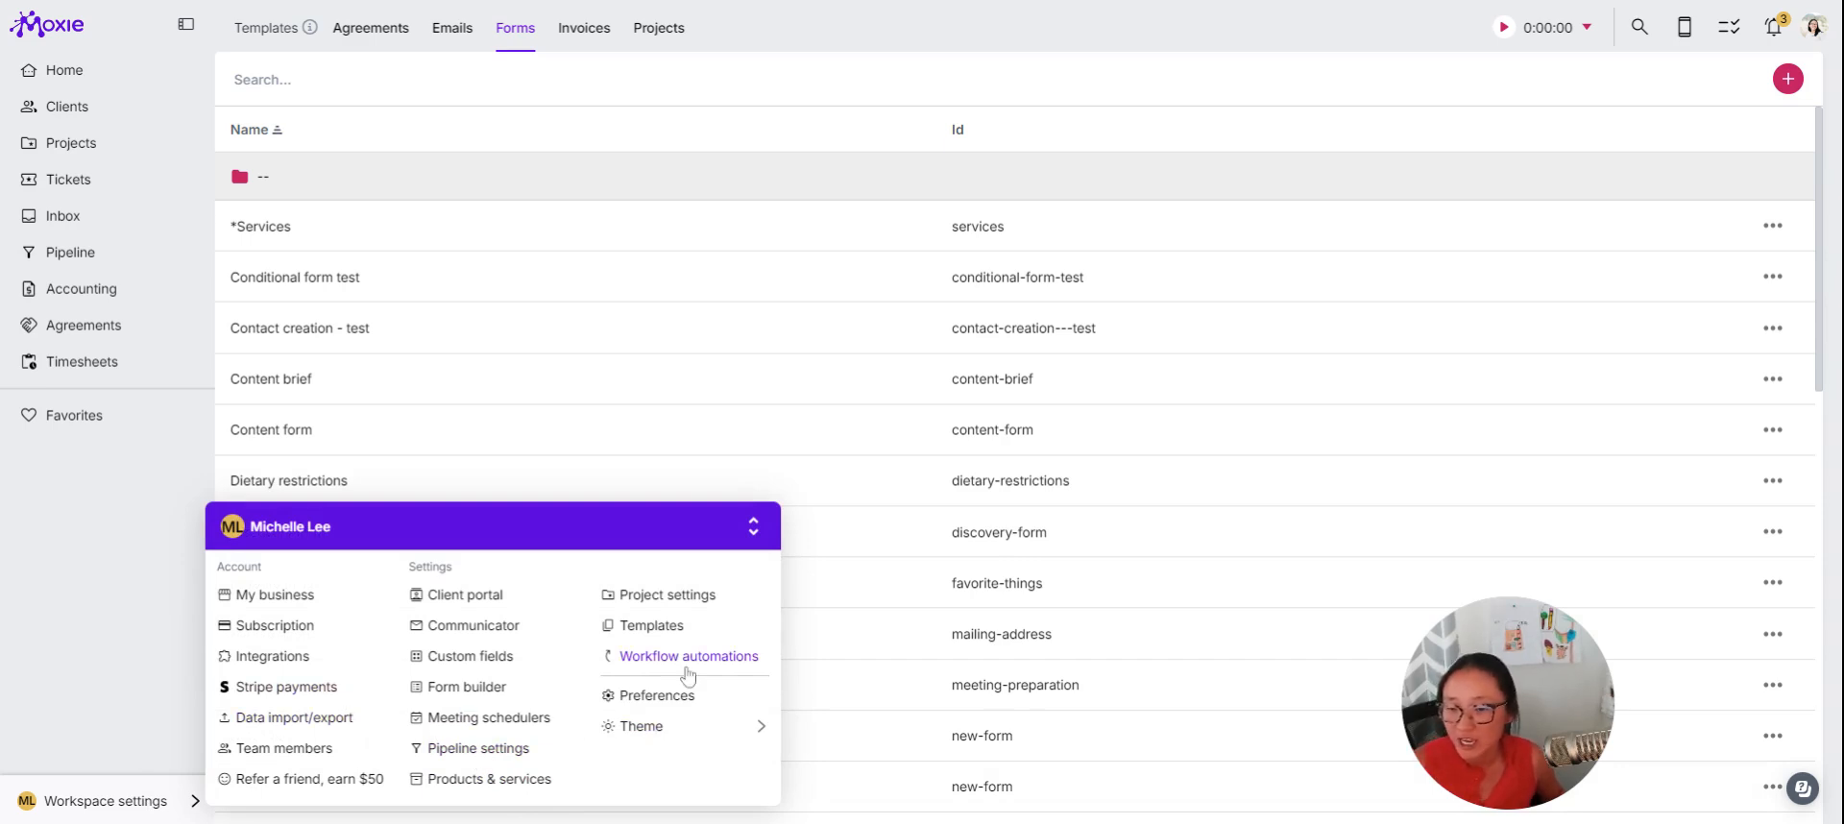
left_click(659, 629)
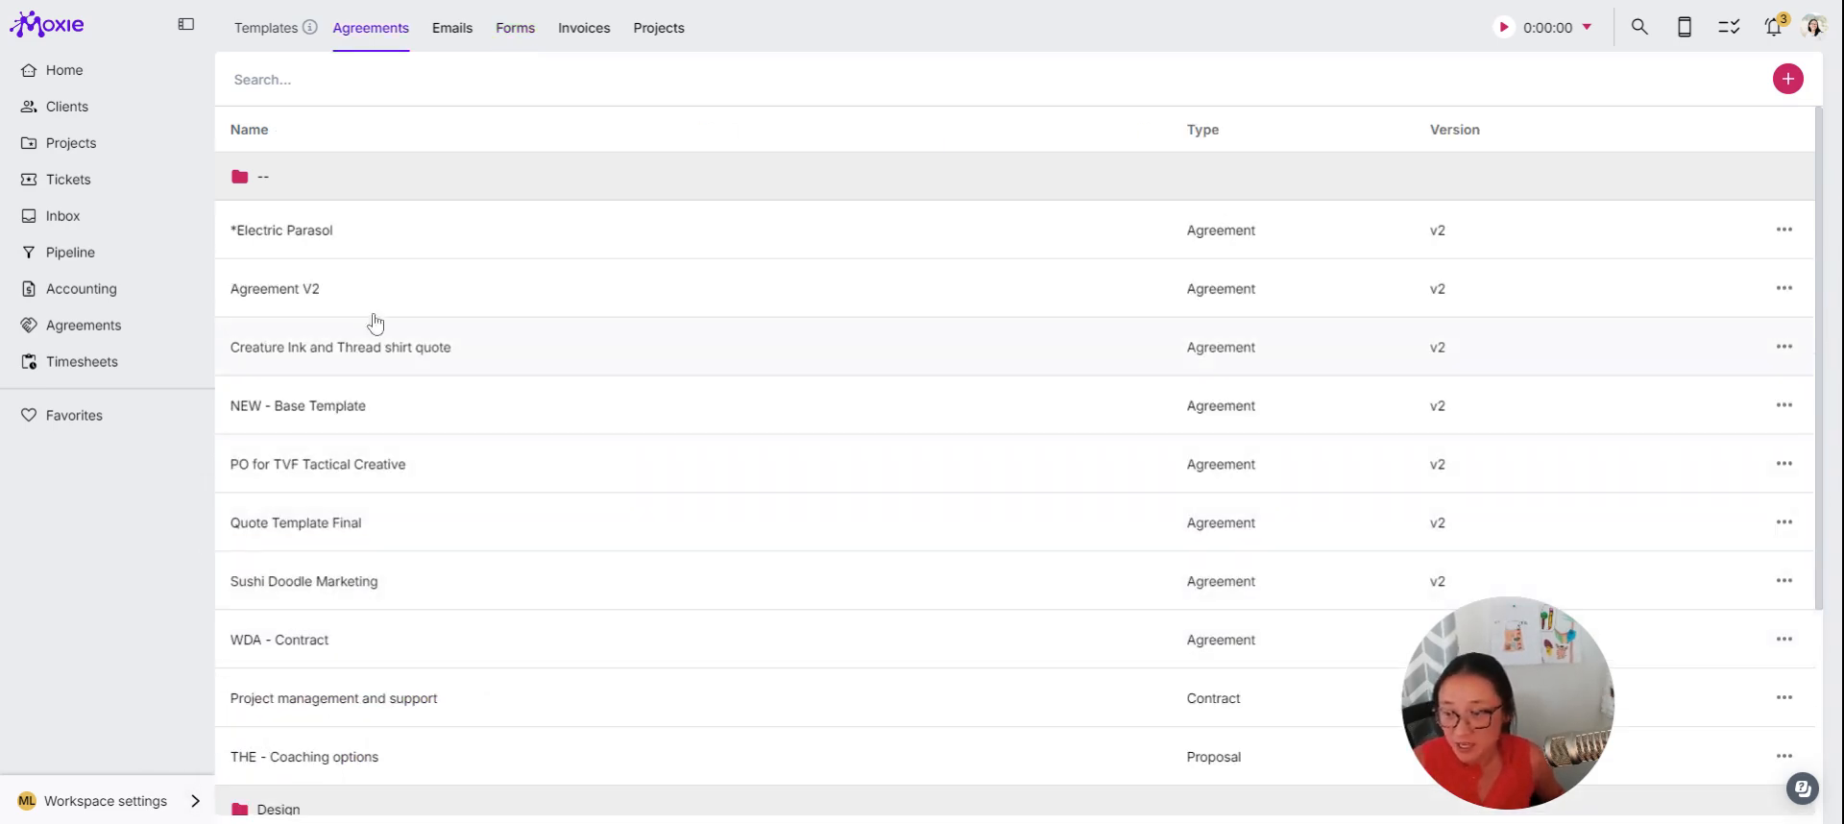
scroll(473, 590, "down", 1)
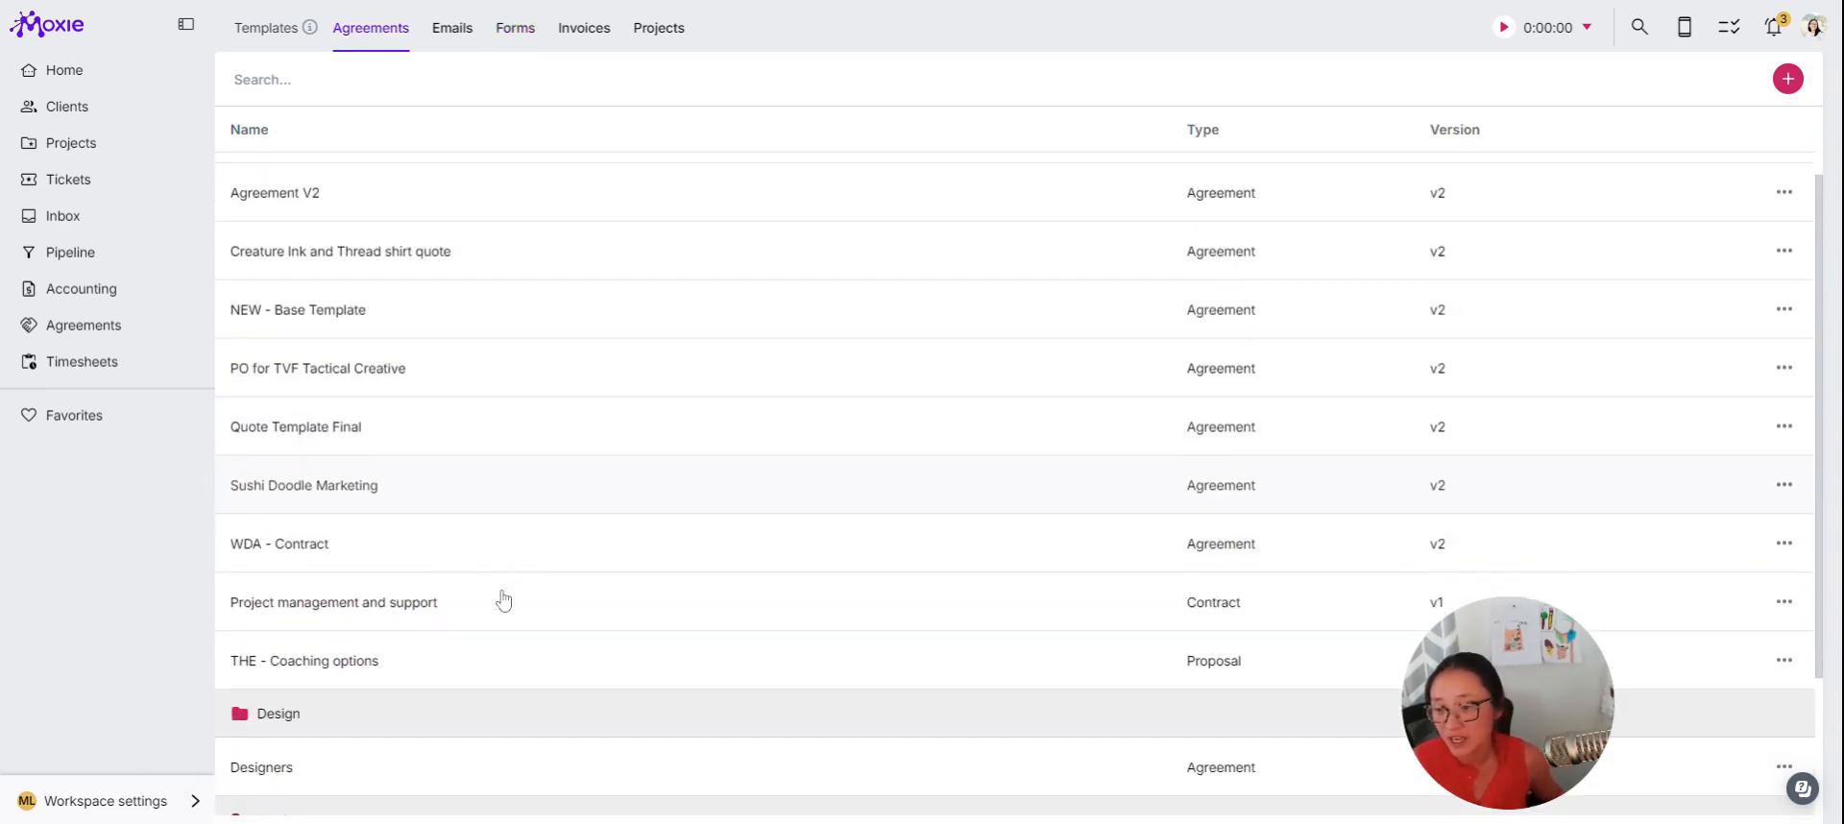
left_click(409, 663)
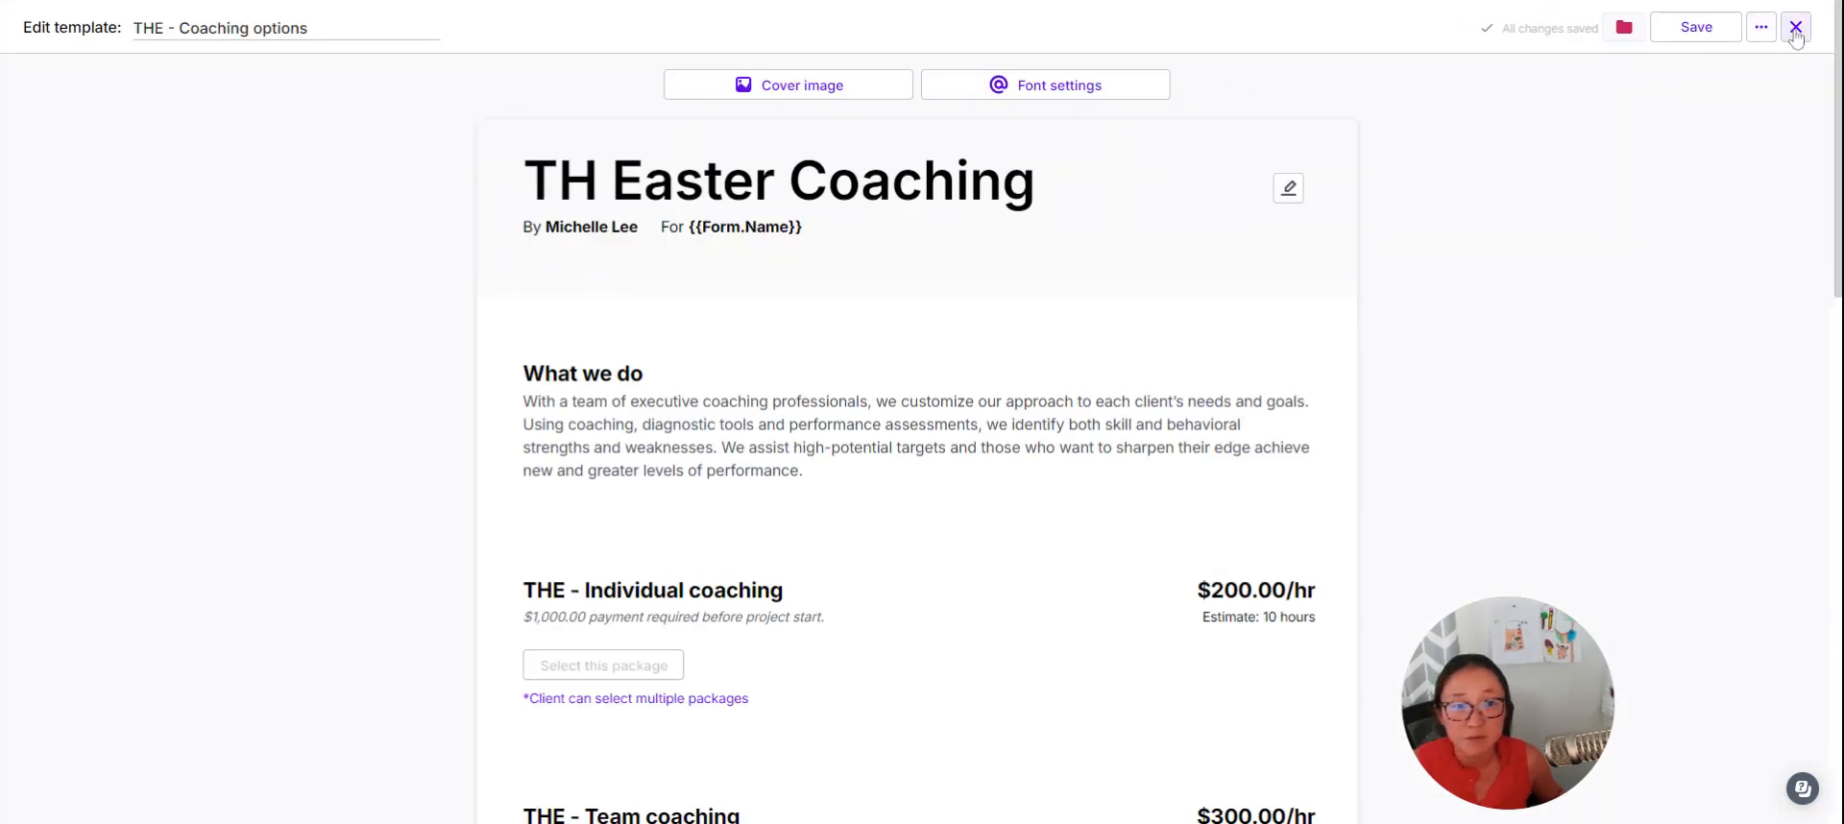
left_click(1794, 27)
- Examine the text formatting options for the Foundational support text in the "Project management and support" template, and close the template
left_click(346, 603)
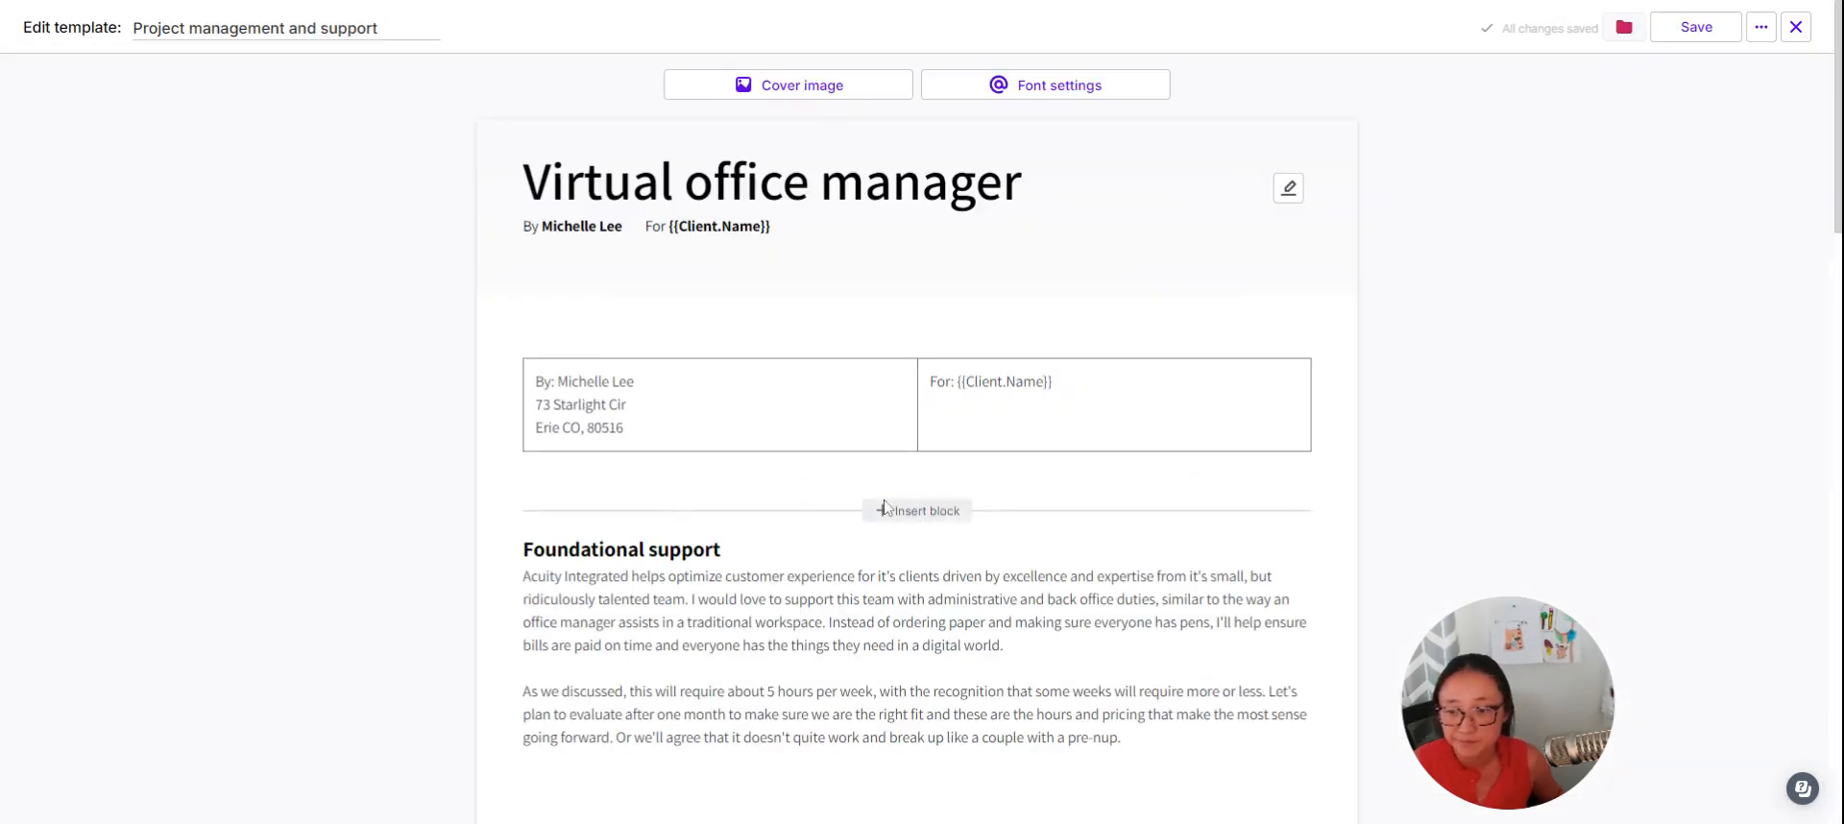
scroll(845, 471, "down", 2)
left_click(718, 434)
triple_click(718, 434)
left_click(880, 458)
left_click_drag(1165, 551, 448, 391)
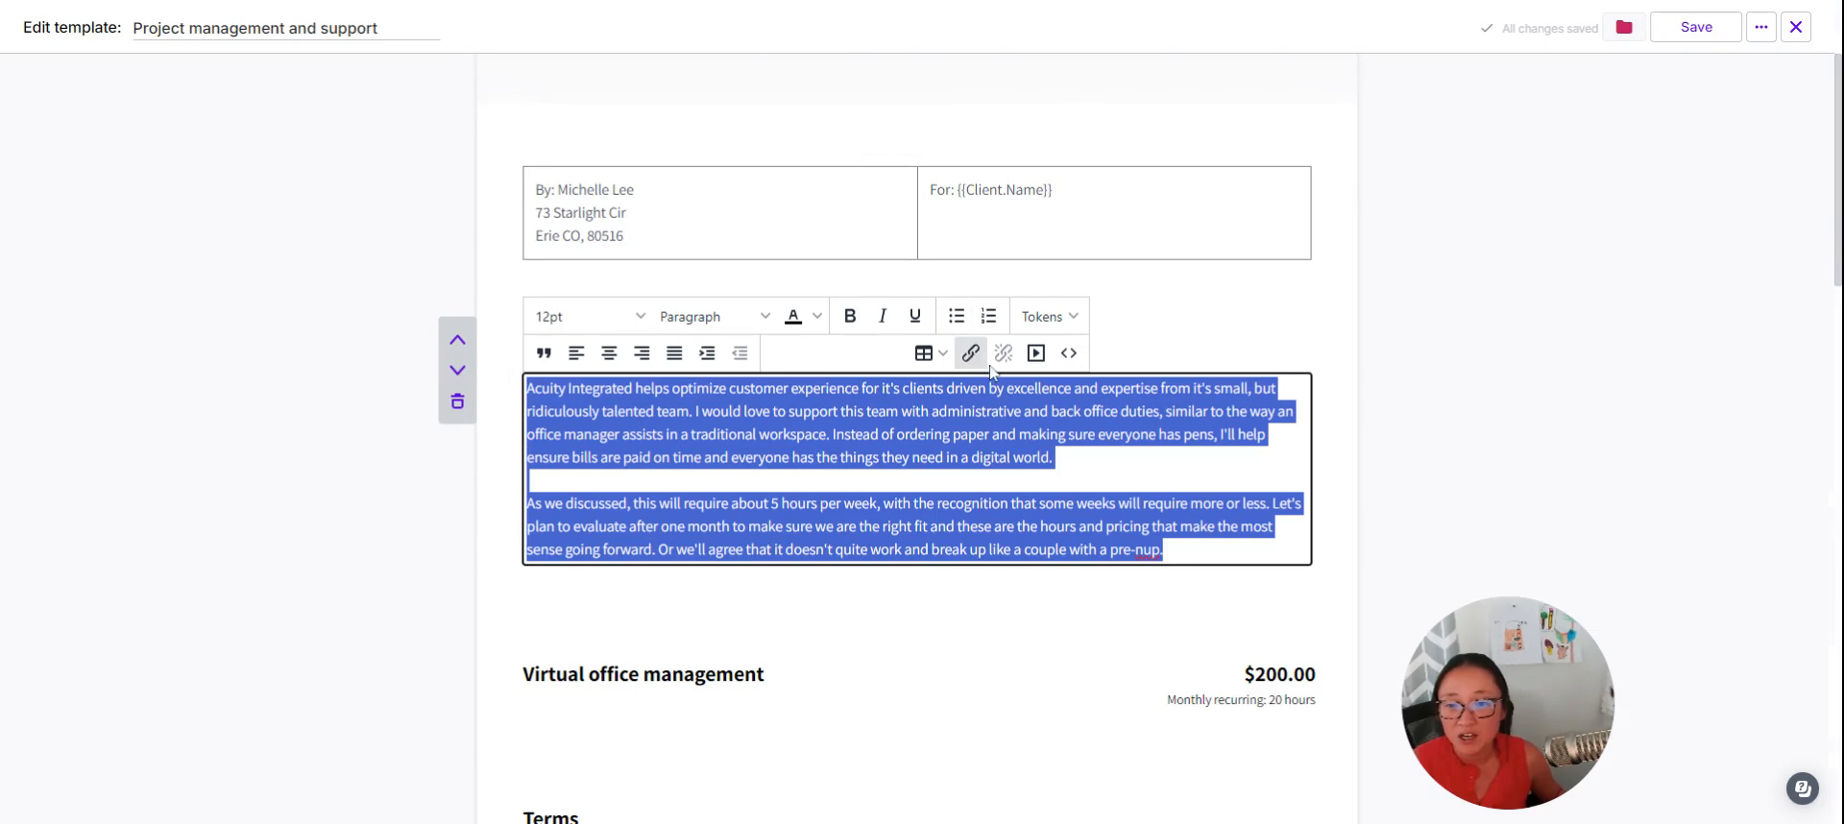
left_click(1795, 27)
- Open the "Generic Services Final" agreement template and call up the AI Assistant for the entire Introduction text block
left_click(1789, 80)
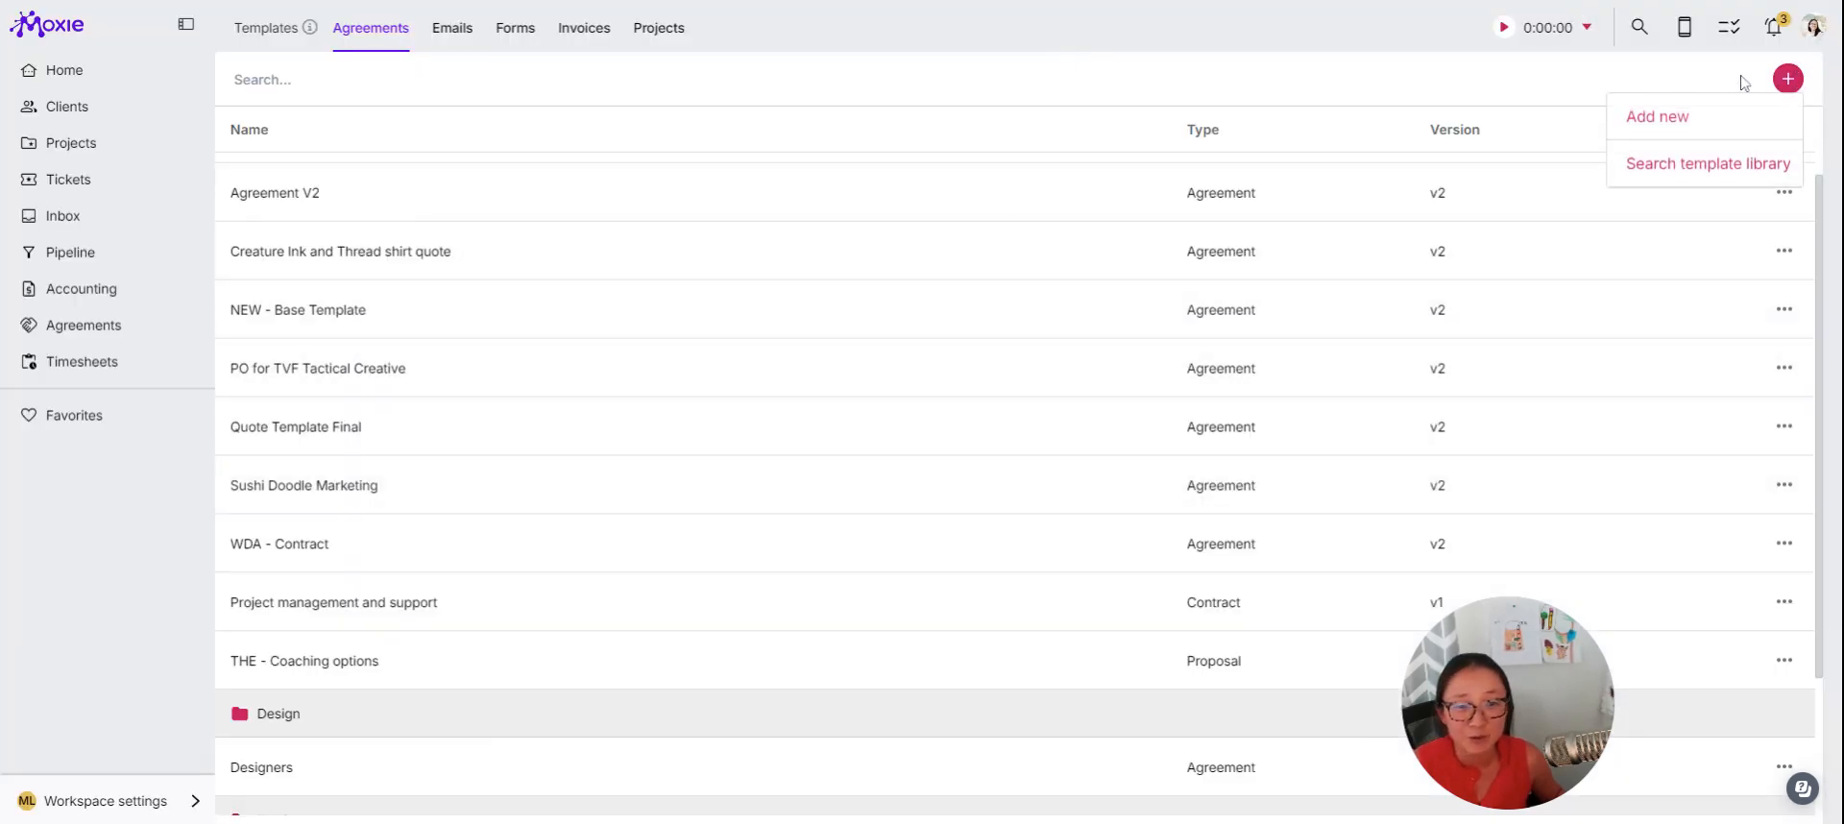
left_click(1700, 131)
left_click(856, 407)
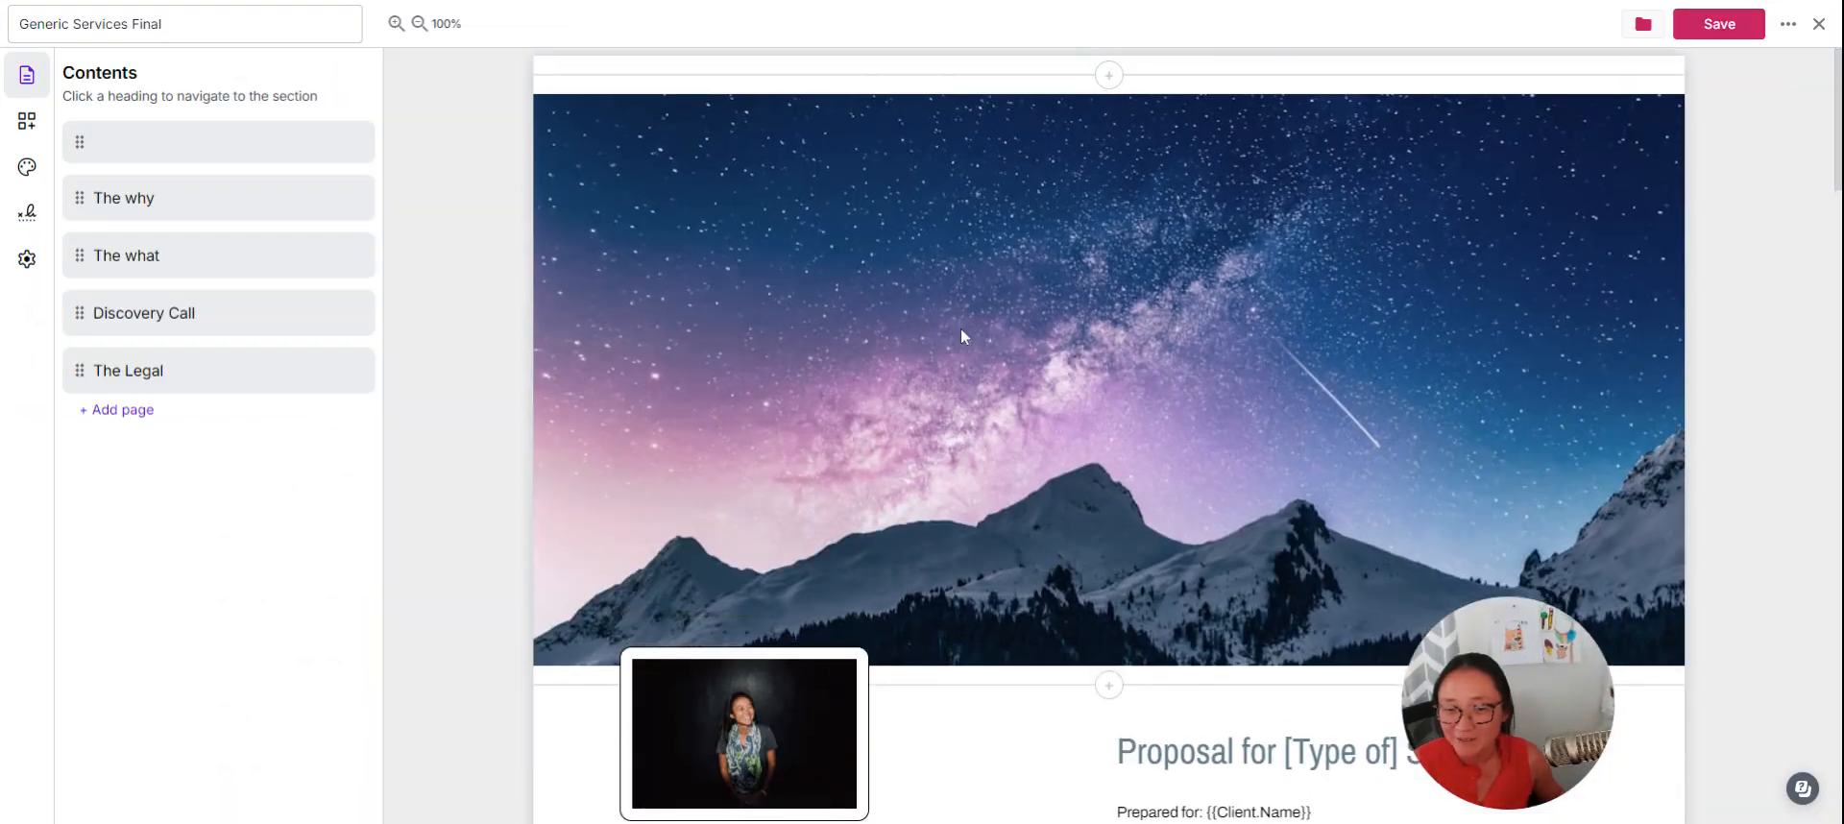
scroll(960, 326, "down", 10)
left_click(795, 365)
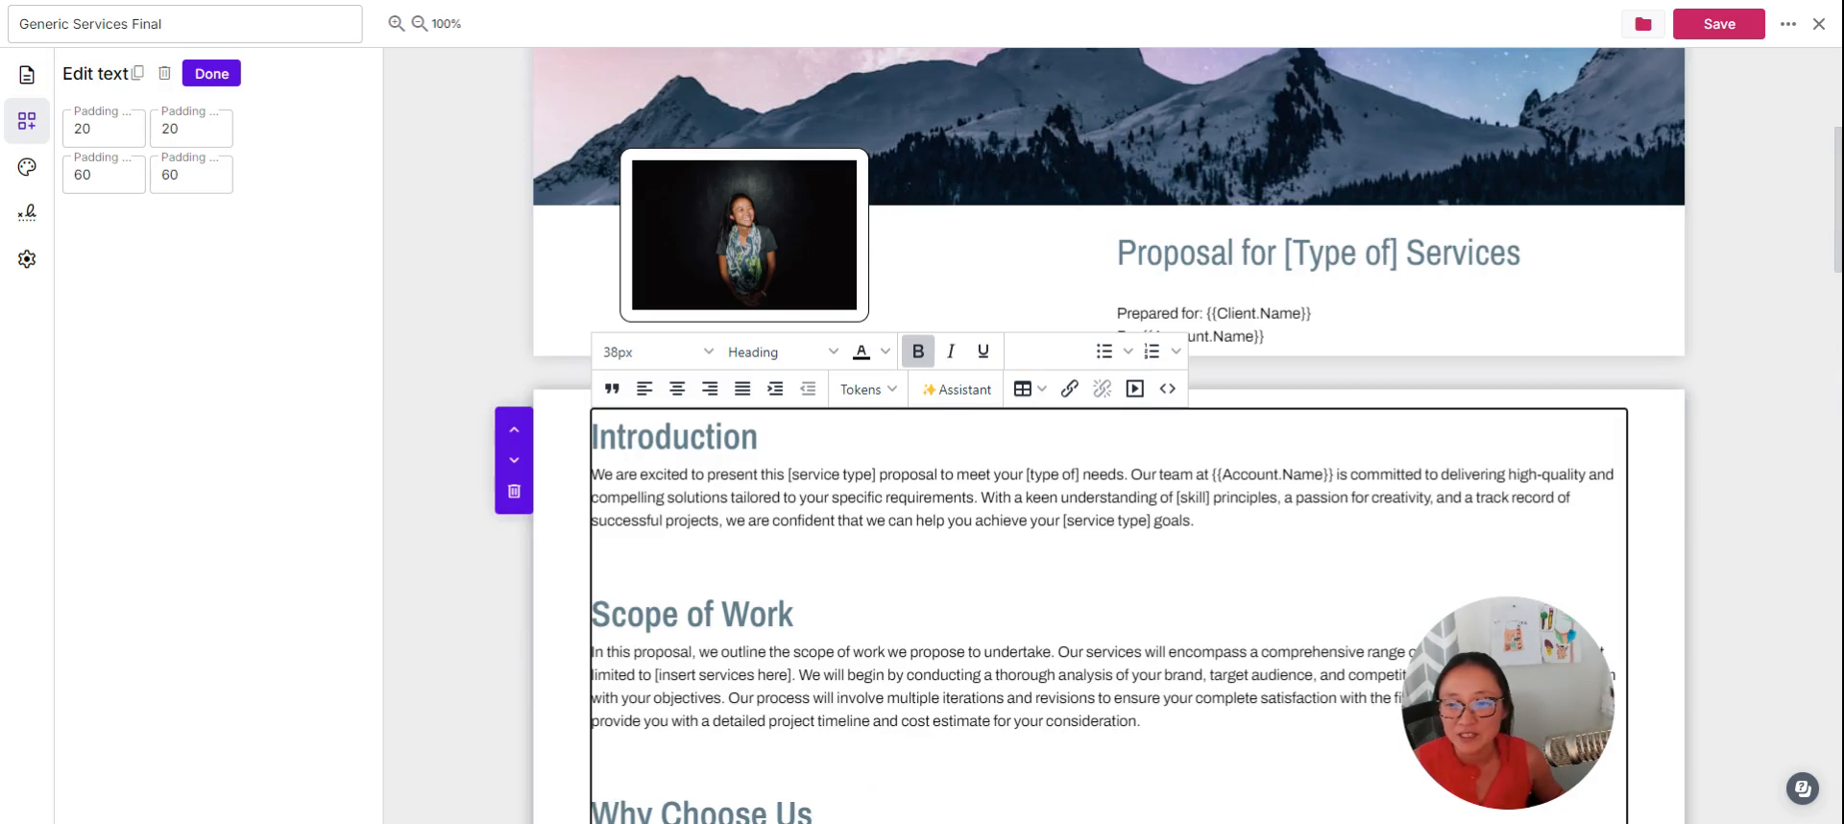
key("ctrl+a")
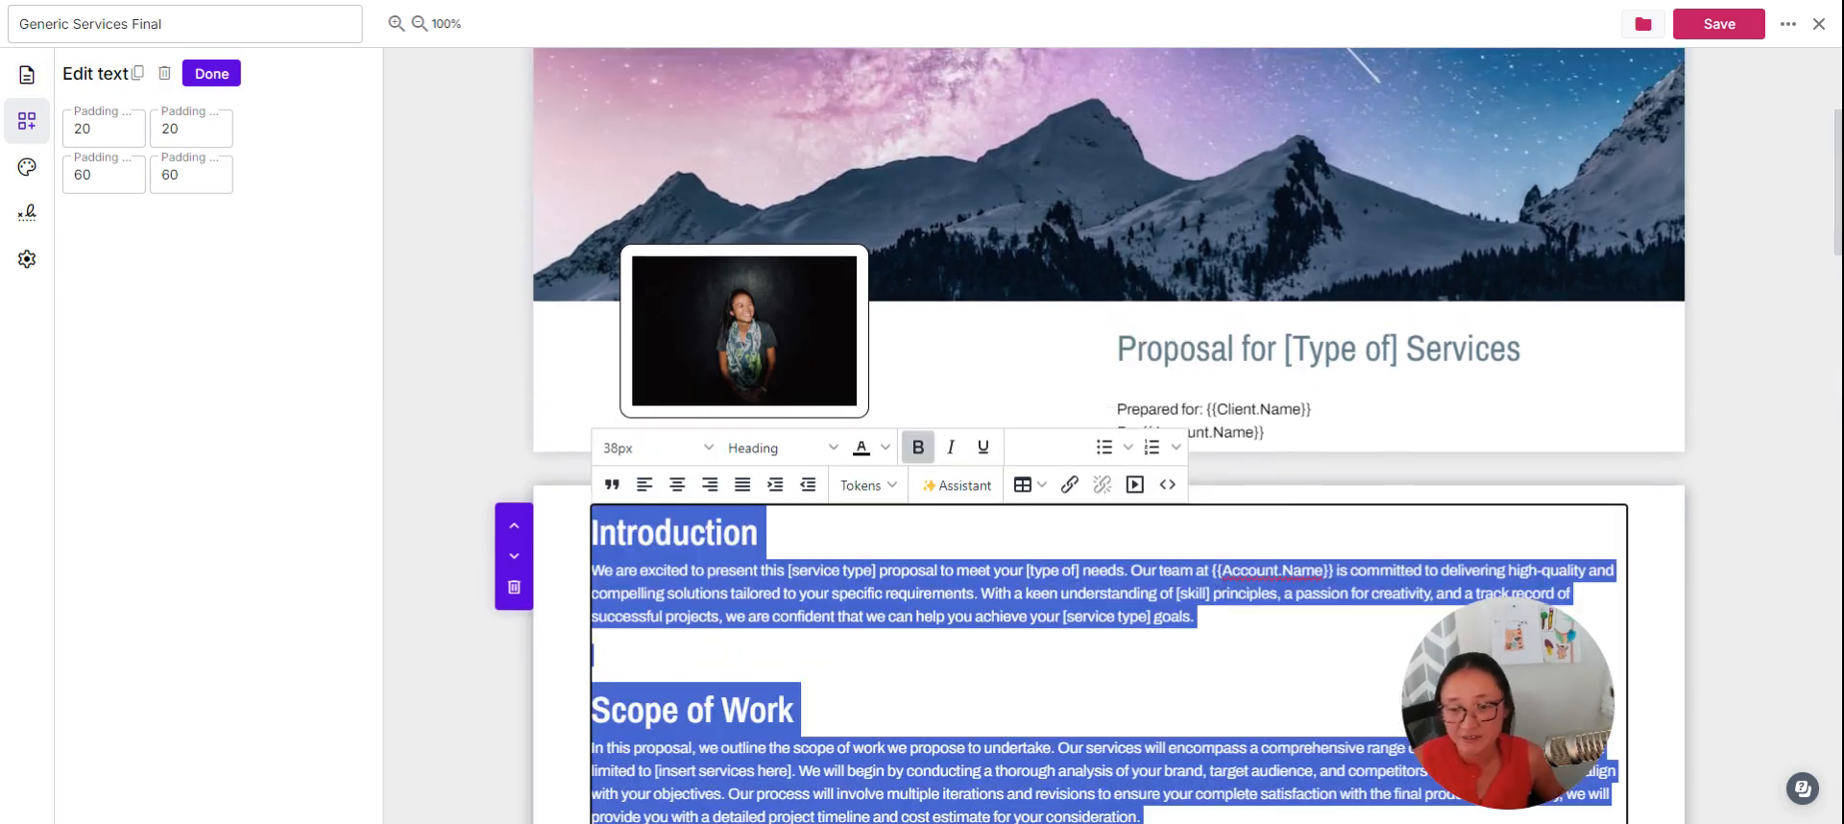
left_click(956, 485)
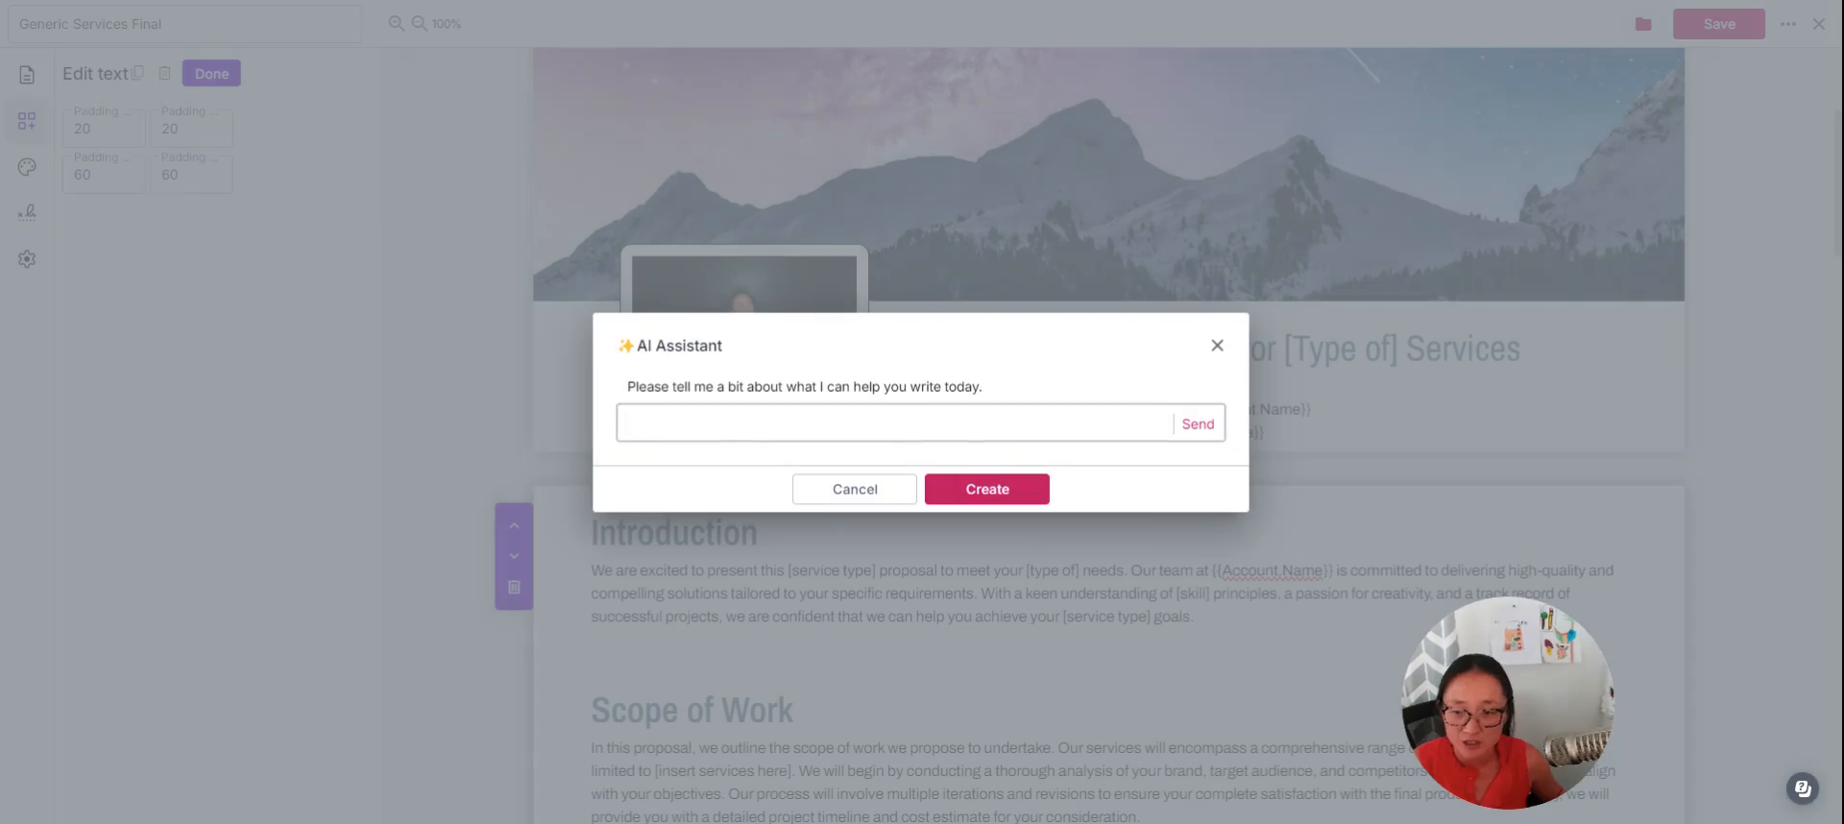
- Send the AI Assistant the request "Please describe a problem statement for soeone who needs an online business manager"
type("Please descr")
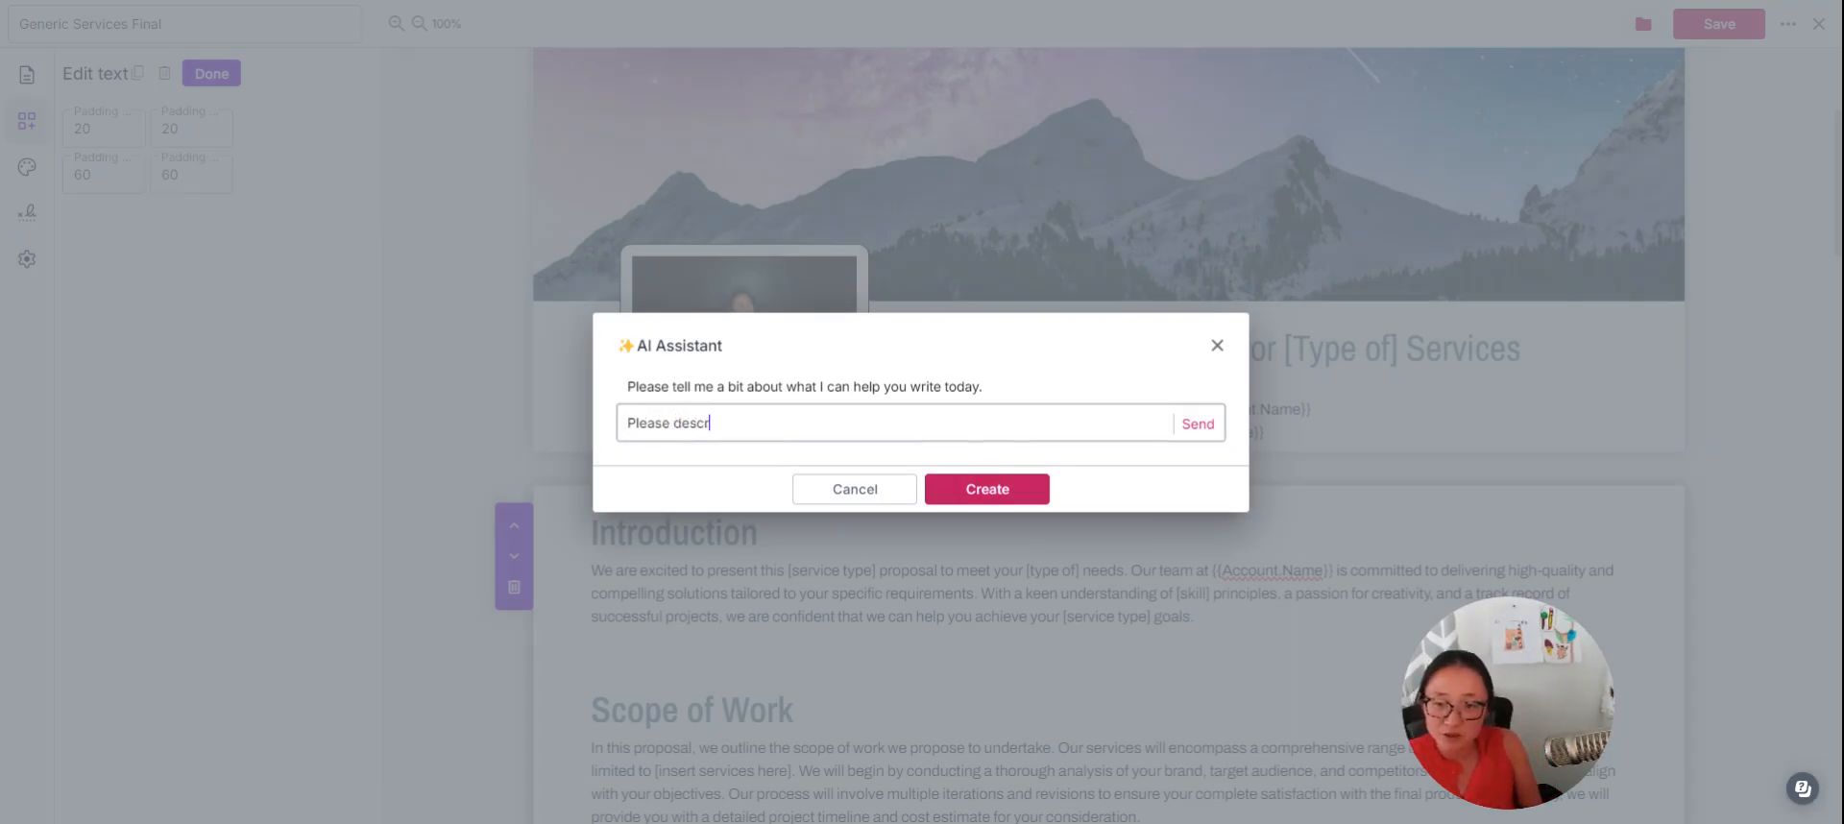
type("ibe a problem statement")
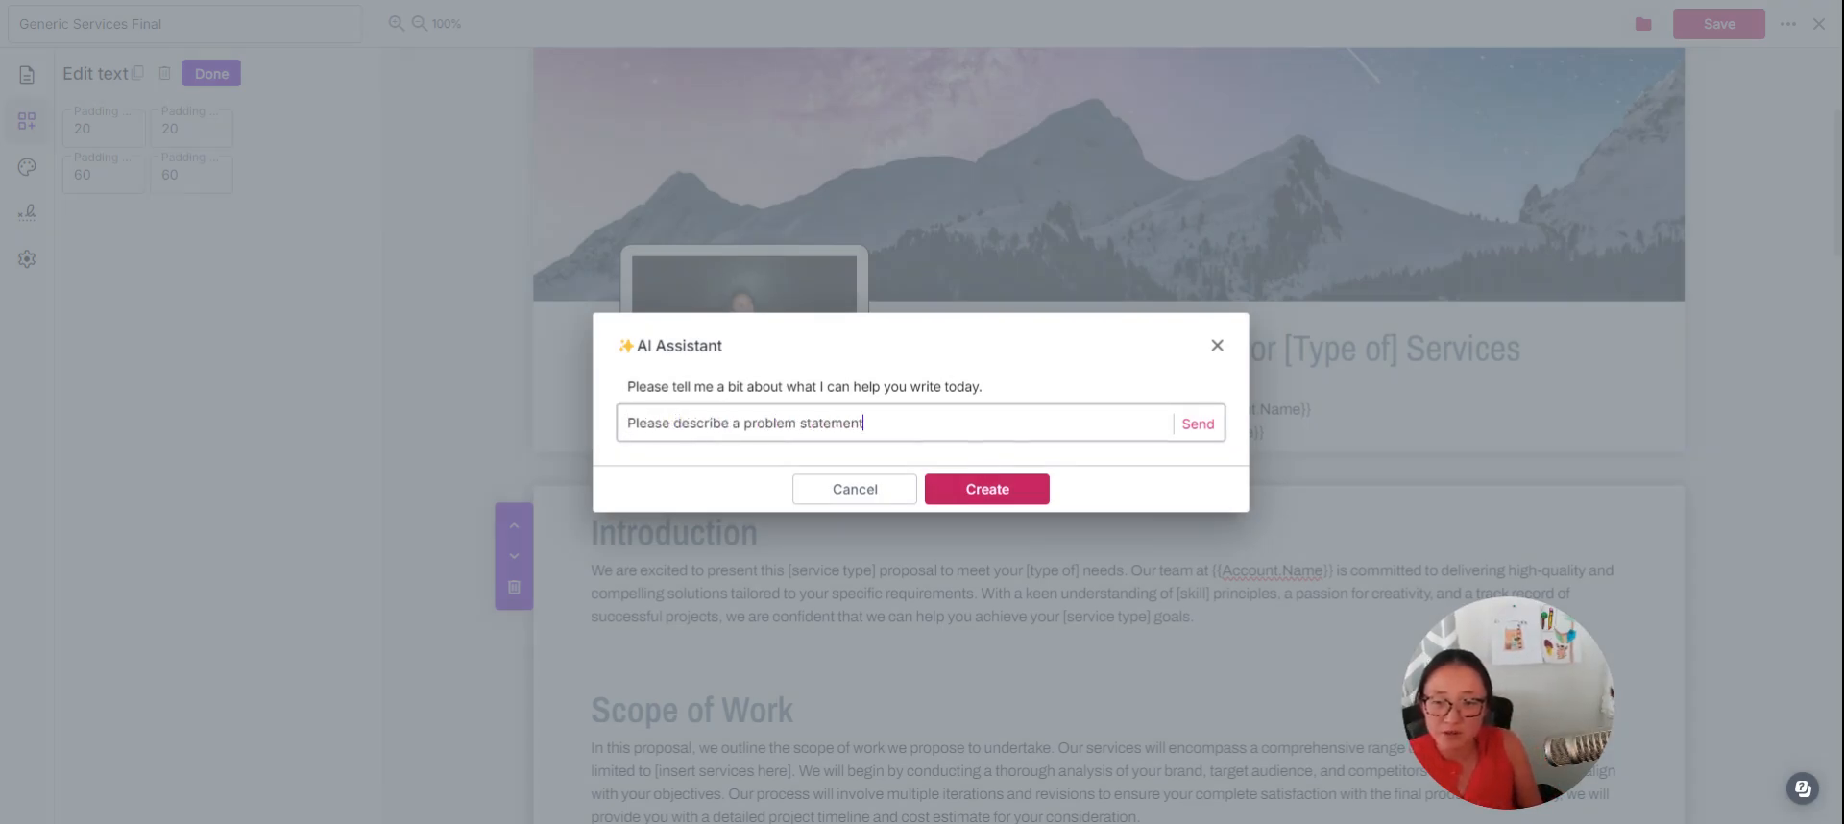
type(" for soeone who need")
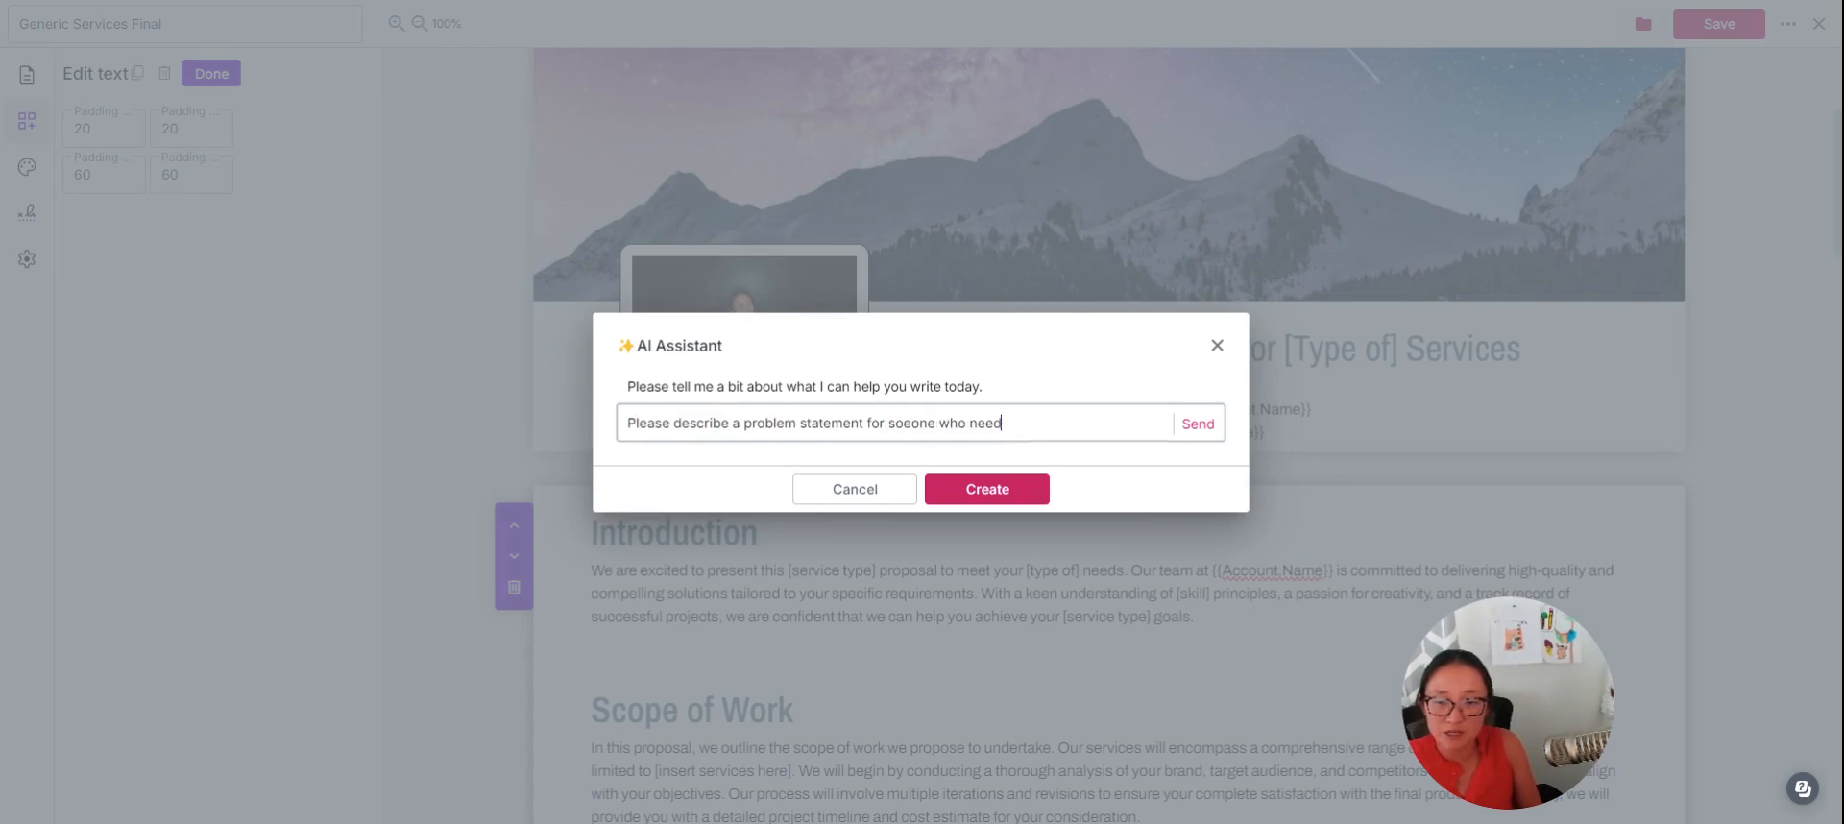
type("s an online busines")
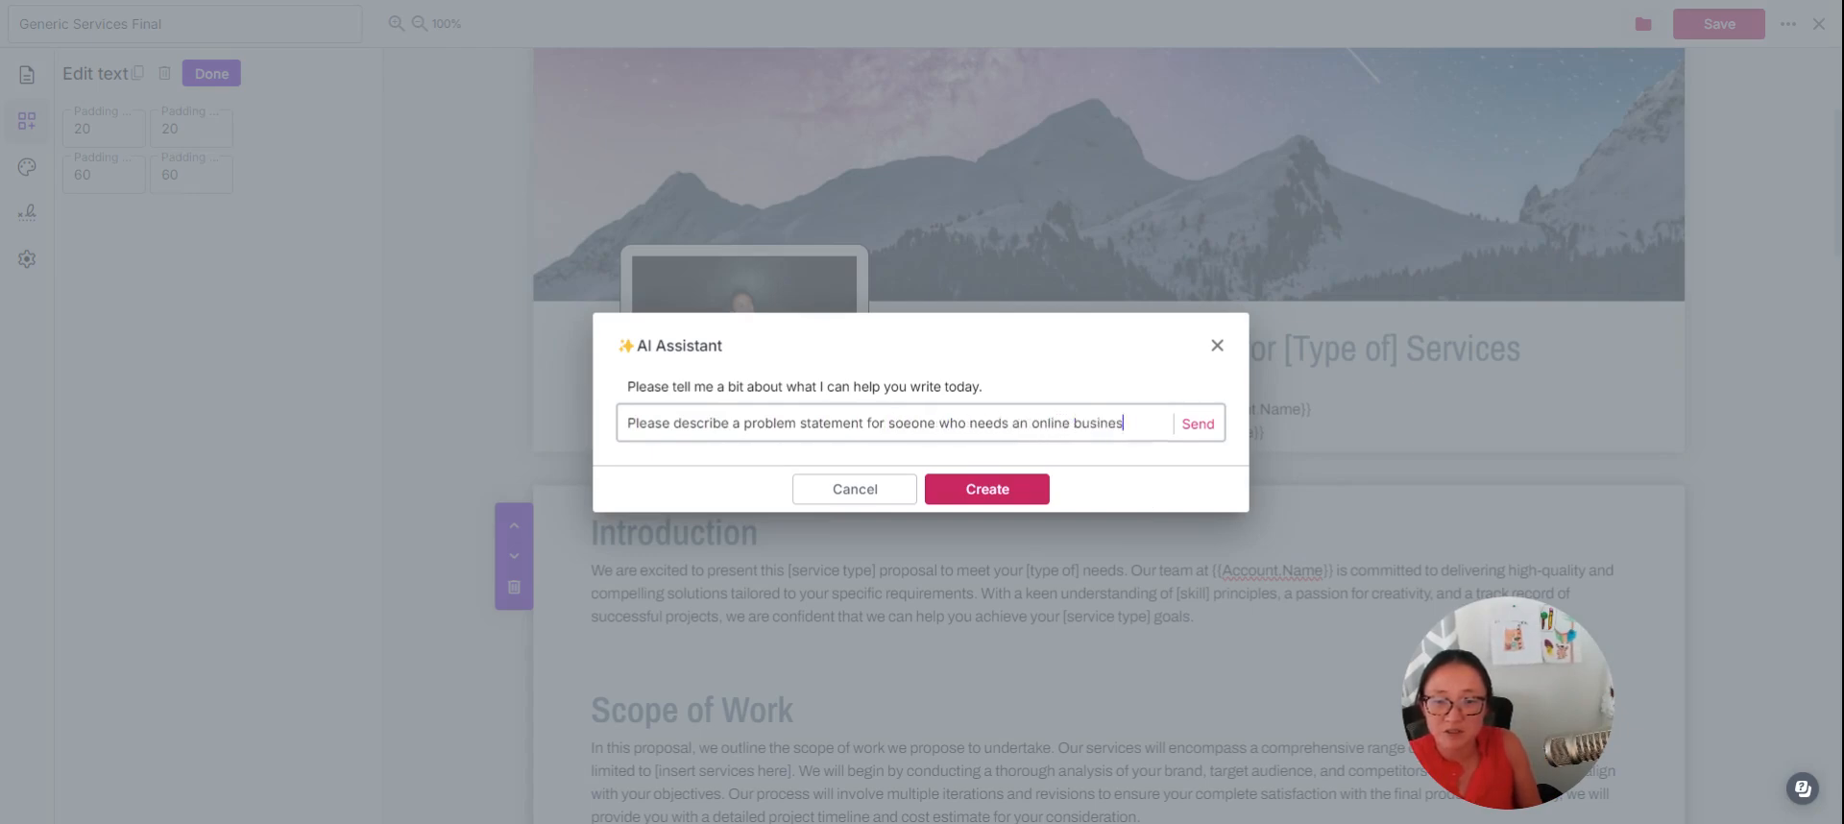
type("s manager")
key("Return")
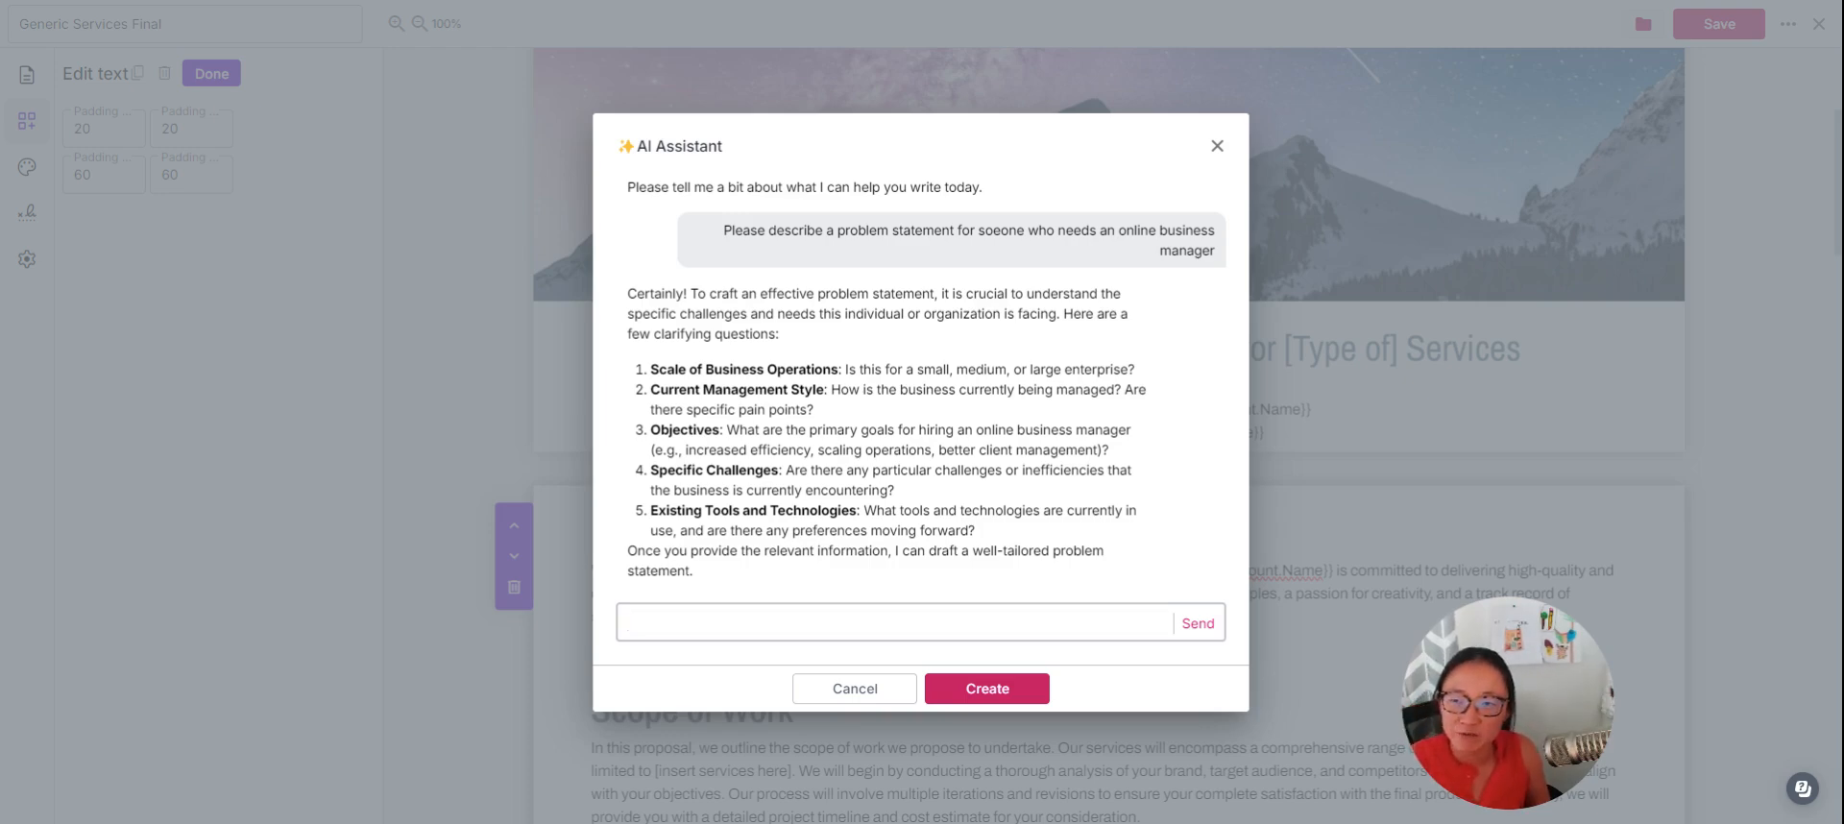
- Reply "small businesses and do your best with the rest" to the clarifying questions, and follow the draft with "please make that a bit shorter"
type("small businesses and do your best with the rest")
left_click(1213, 632)
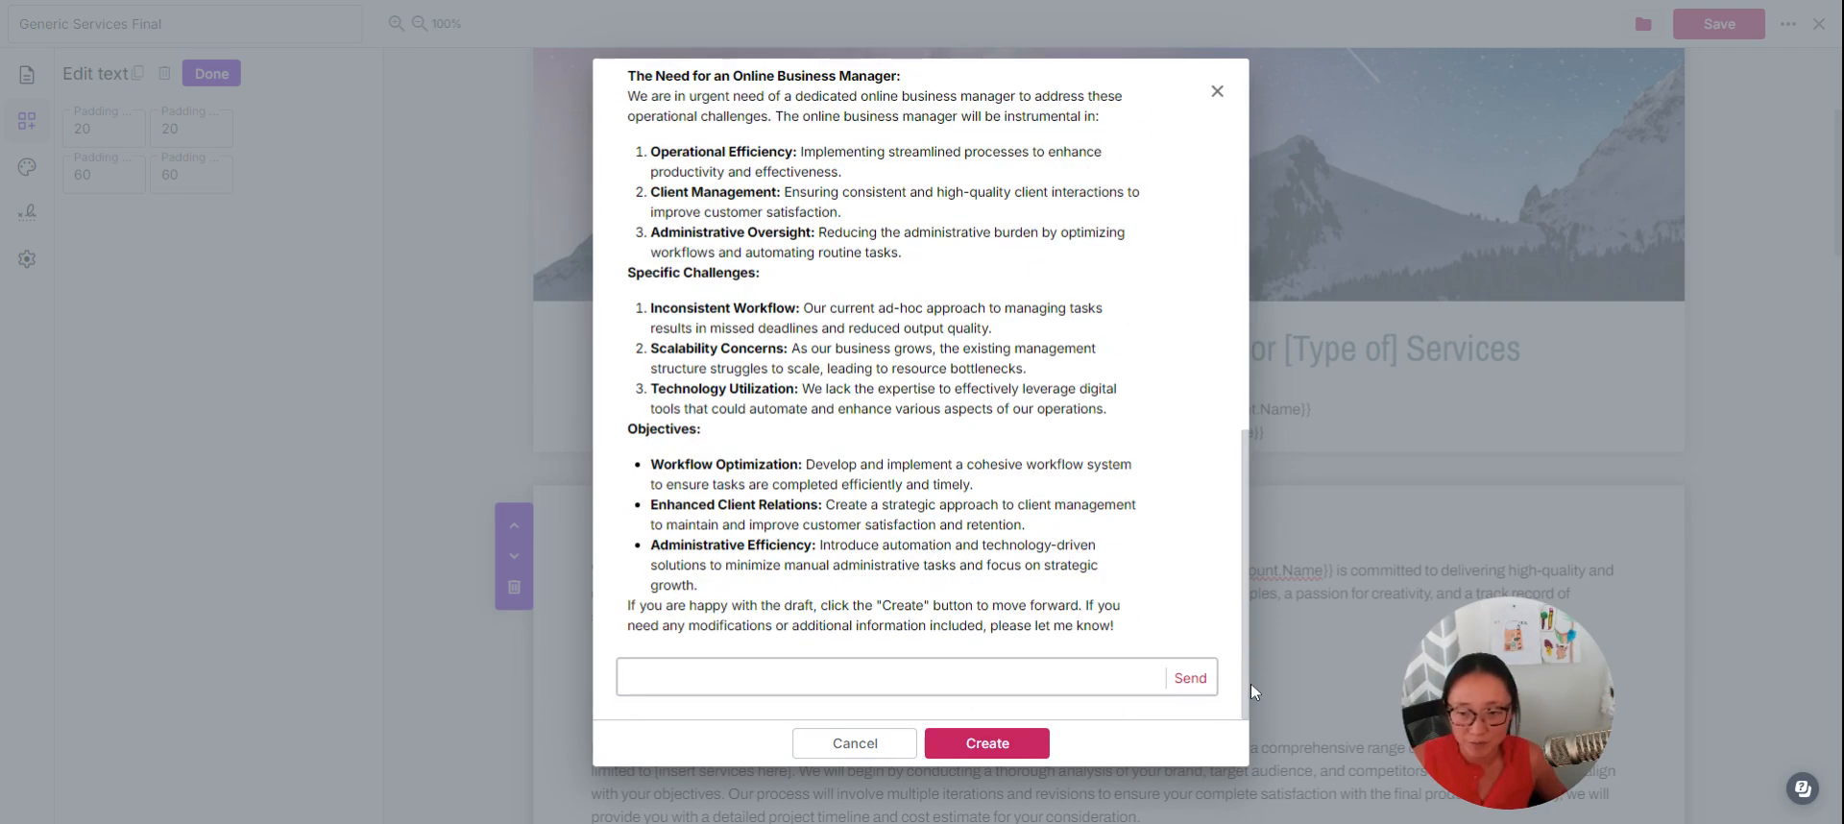
type("please make ")
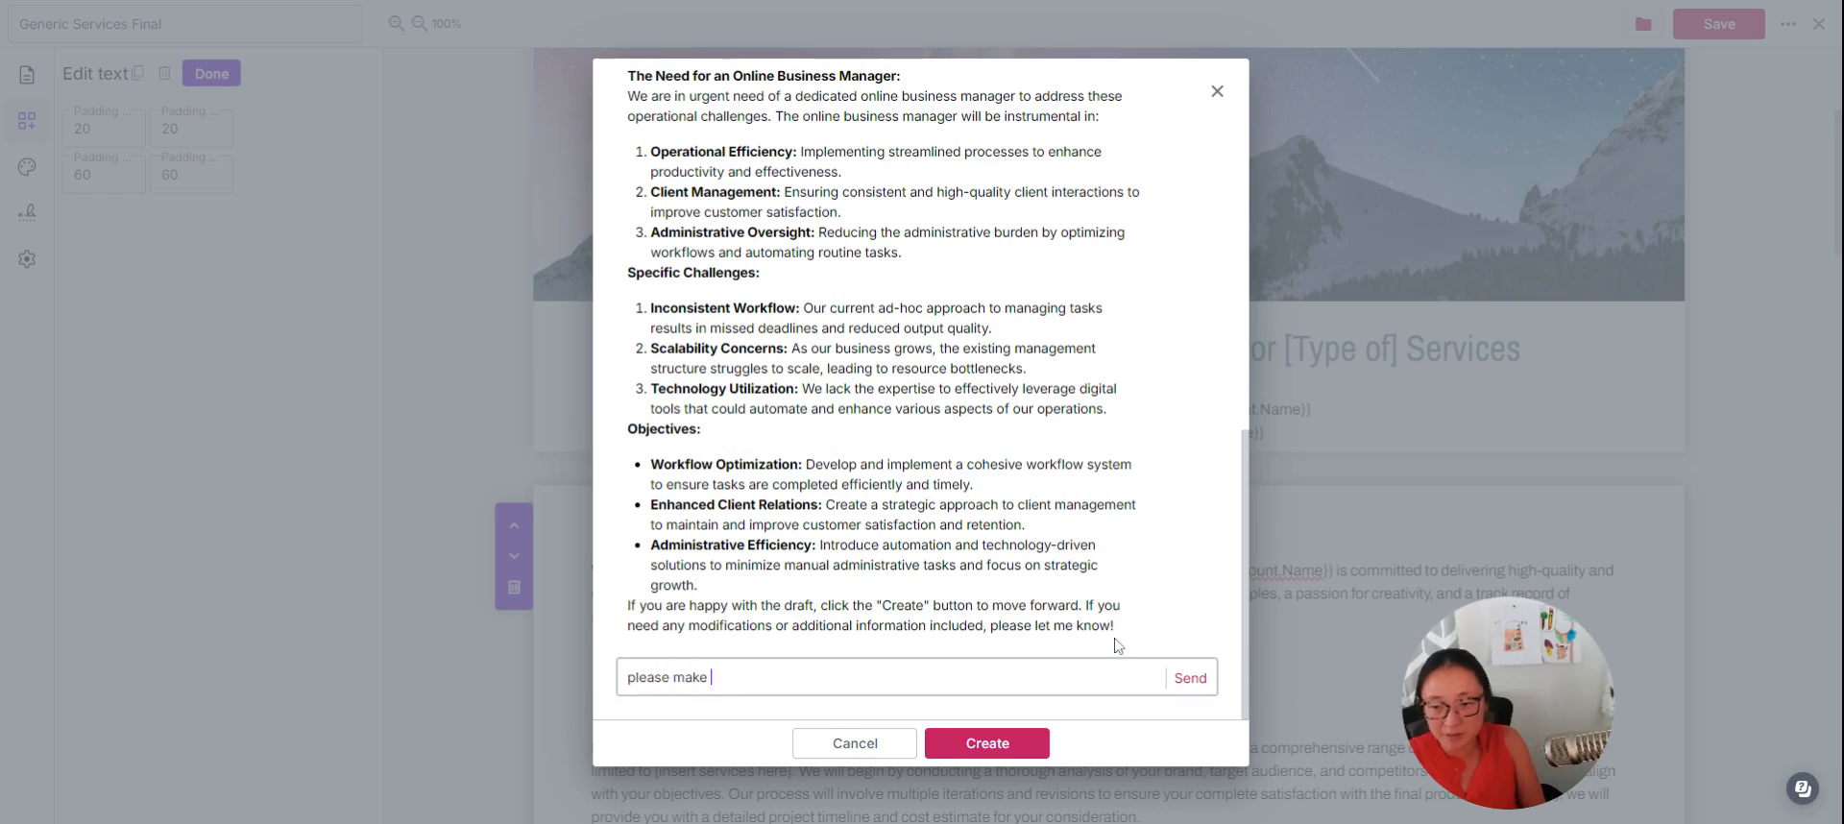
type("that a bit shorter")
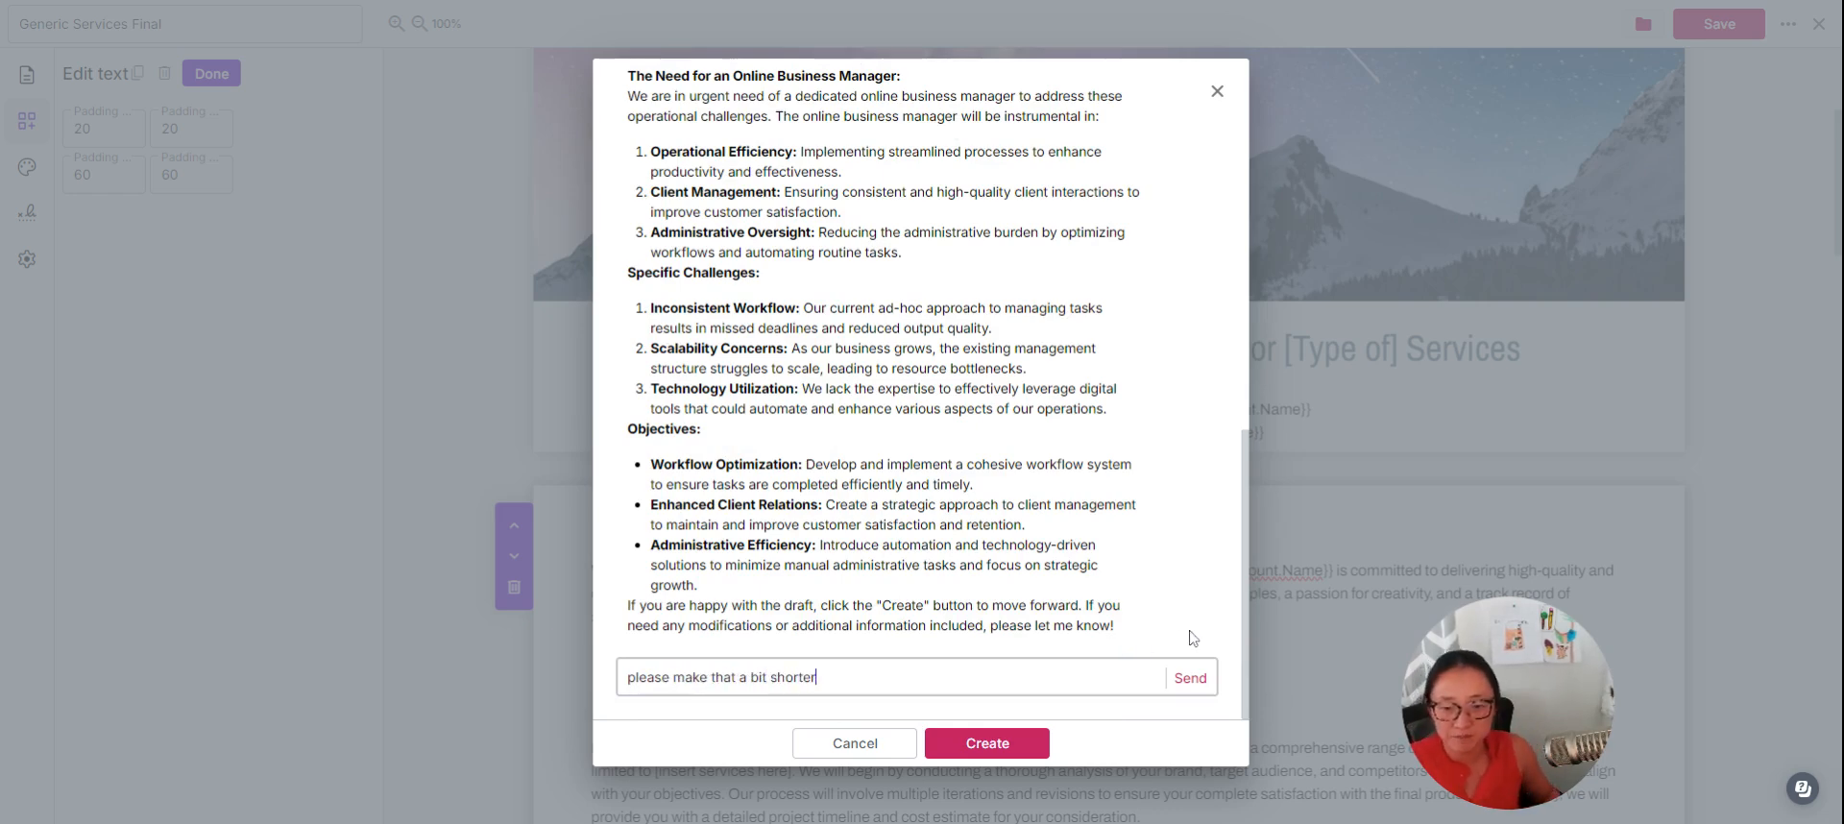
left_click(1195, 679)
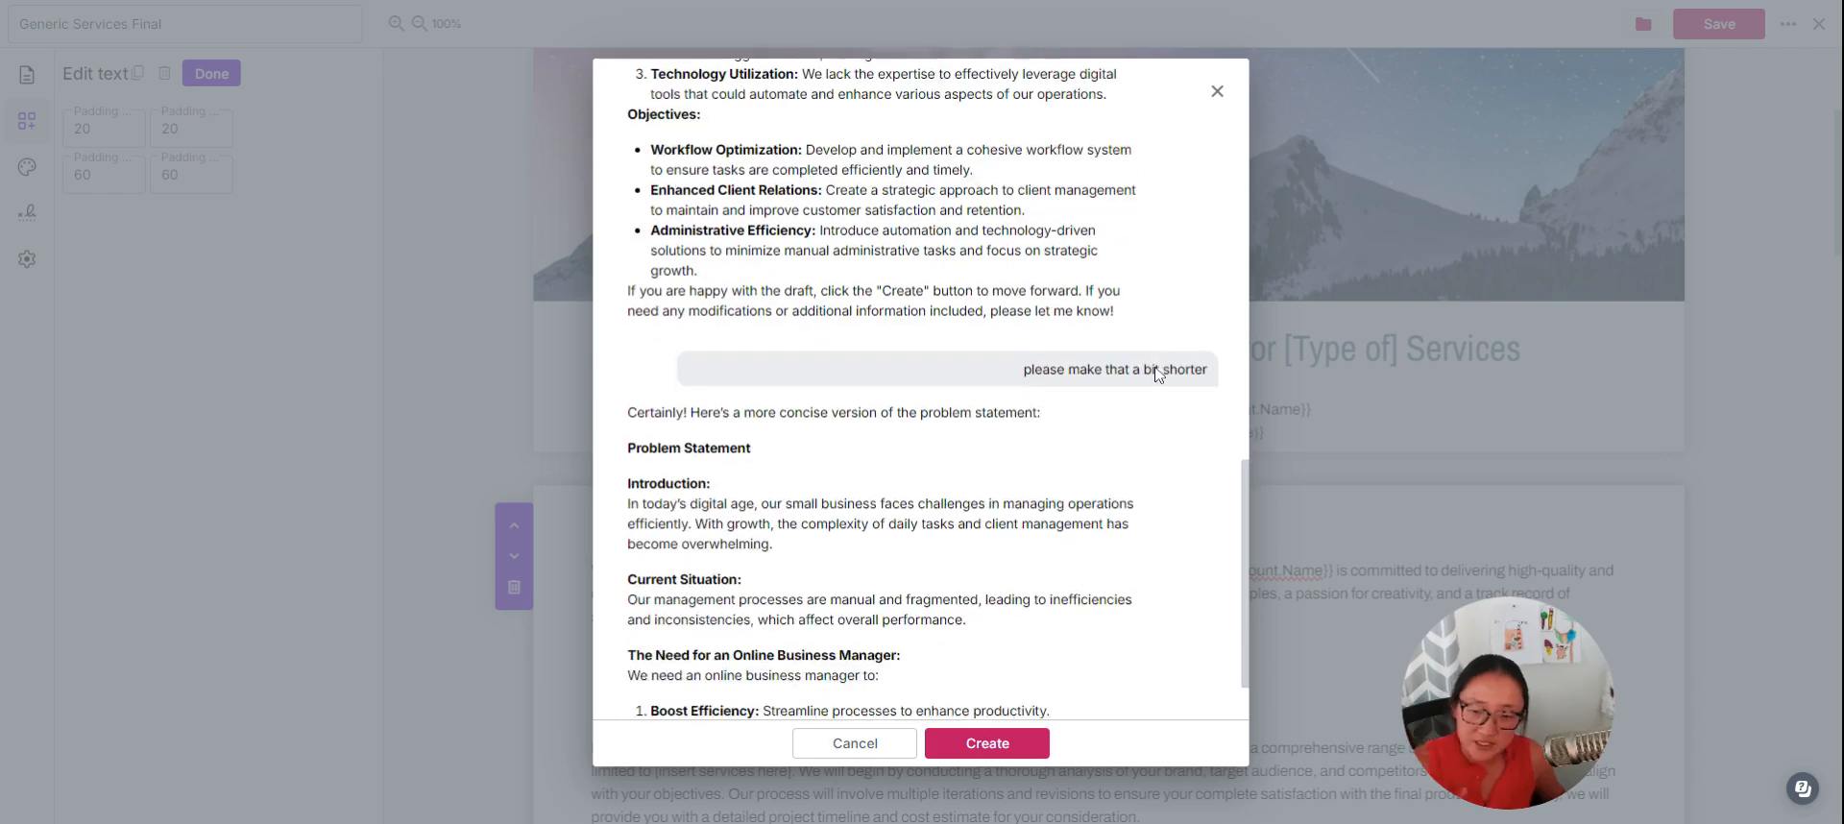
- Insert the shortened draft into the text block and delete the text above its "Problem Statement" heading
left_click(953, 747)
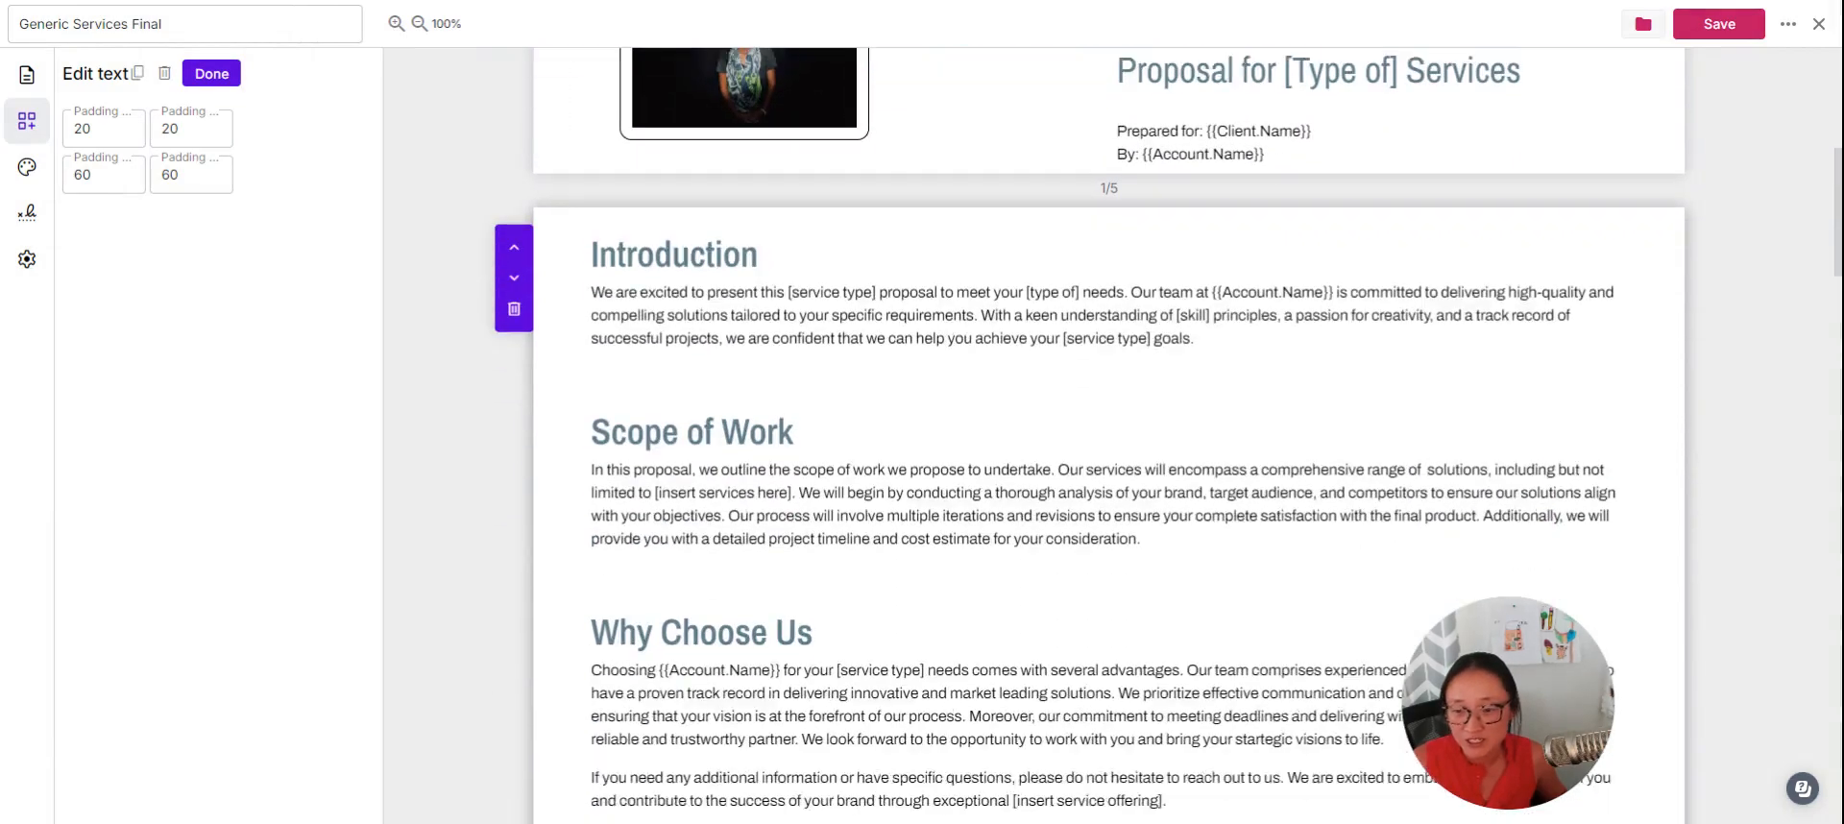
left_click(1166, 312)
left_click_drag(1166, 311, 593, 168)
key("BackSpace")
key("BackSpace")
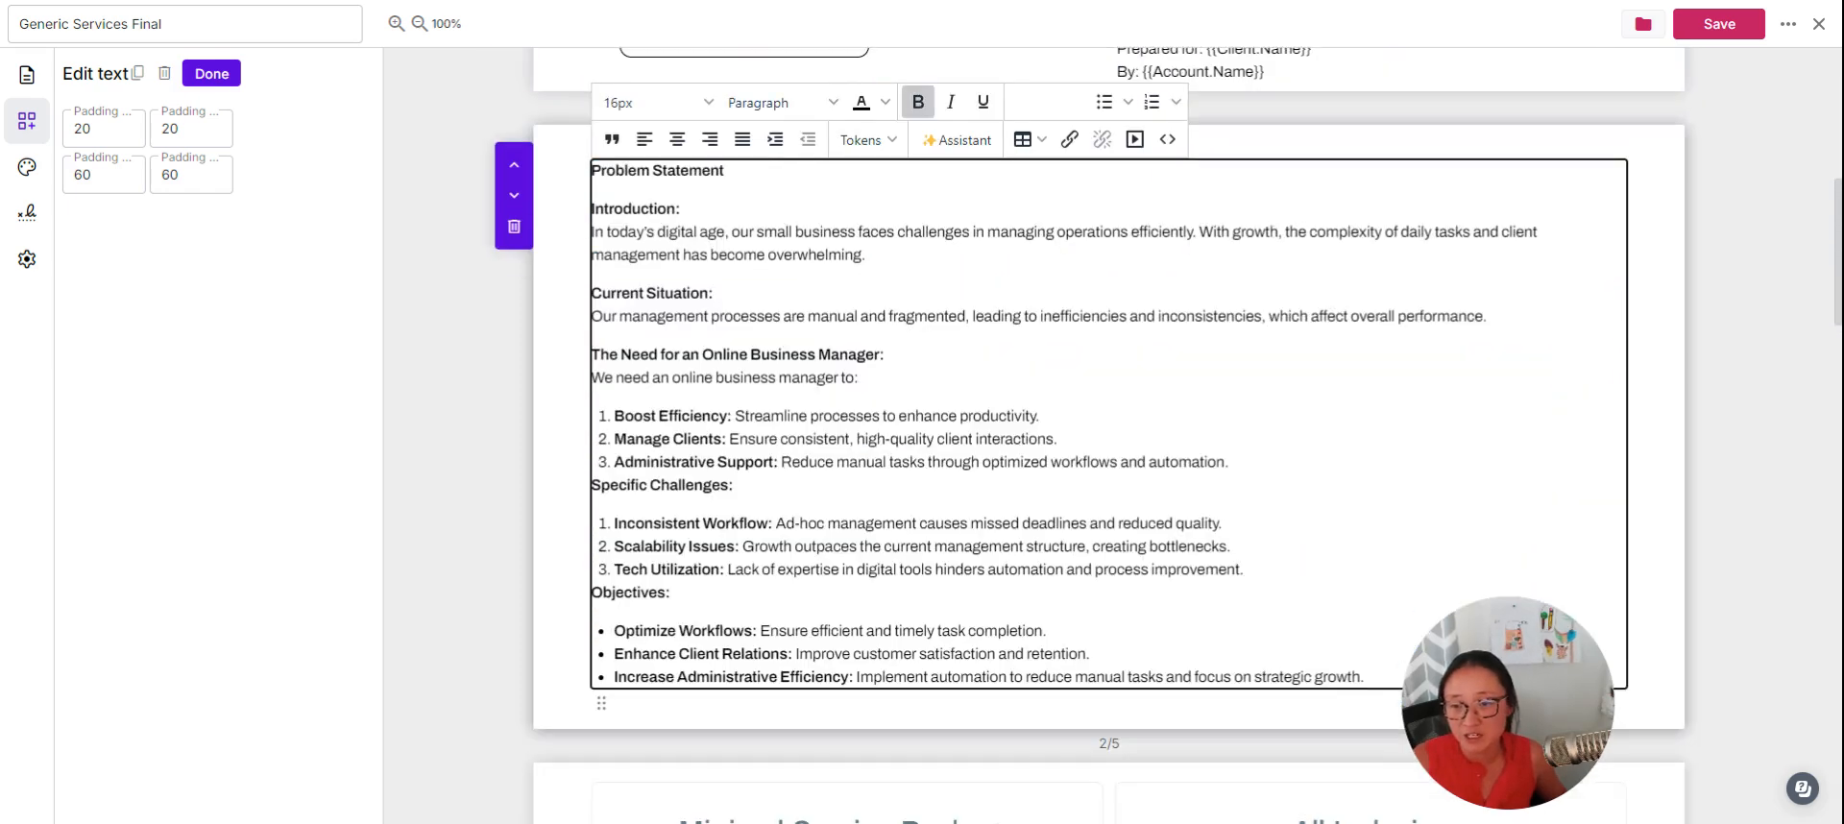
left_click(832, 462)
left_click_drag(1365, 678, 577, 190)
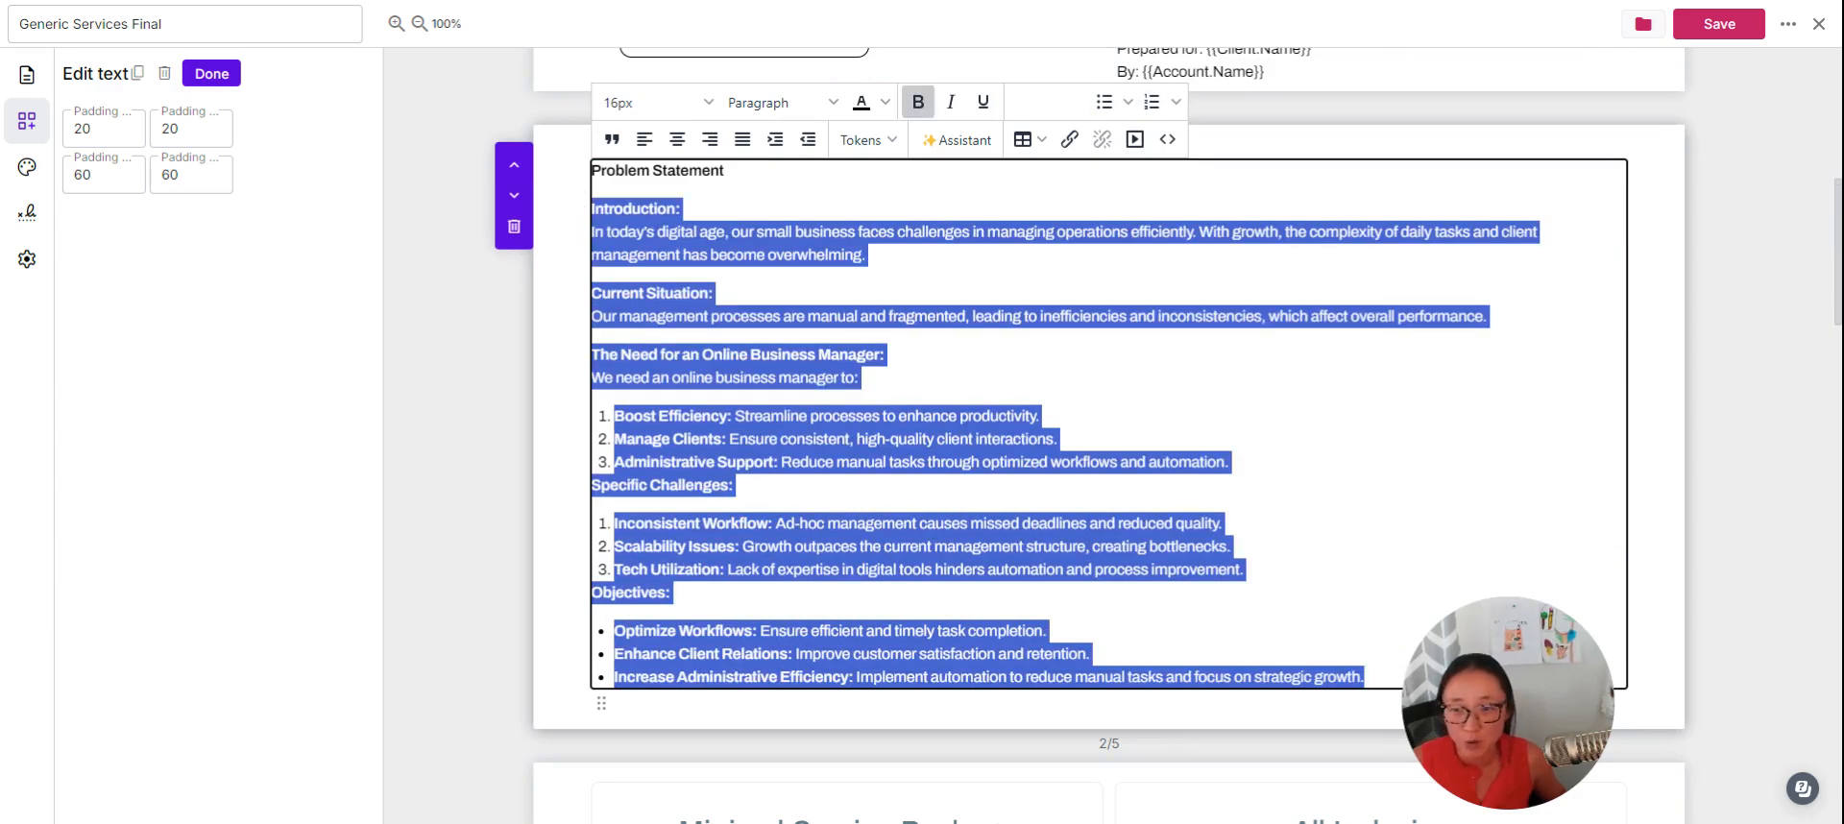
left_click(874, 354)
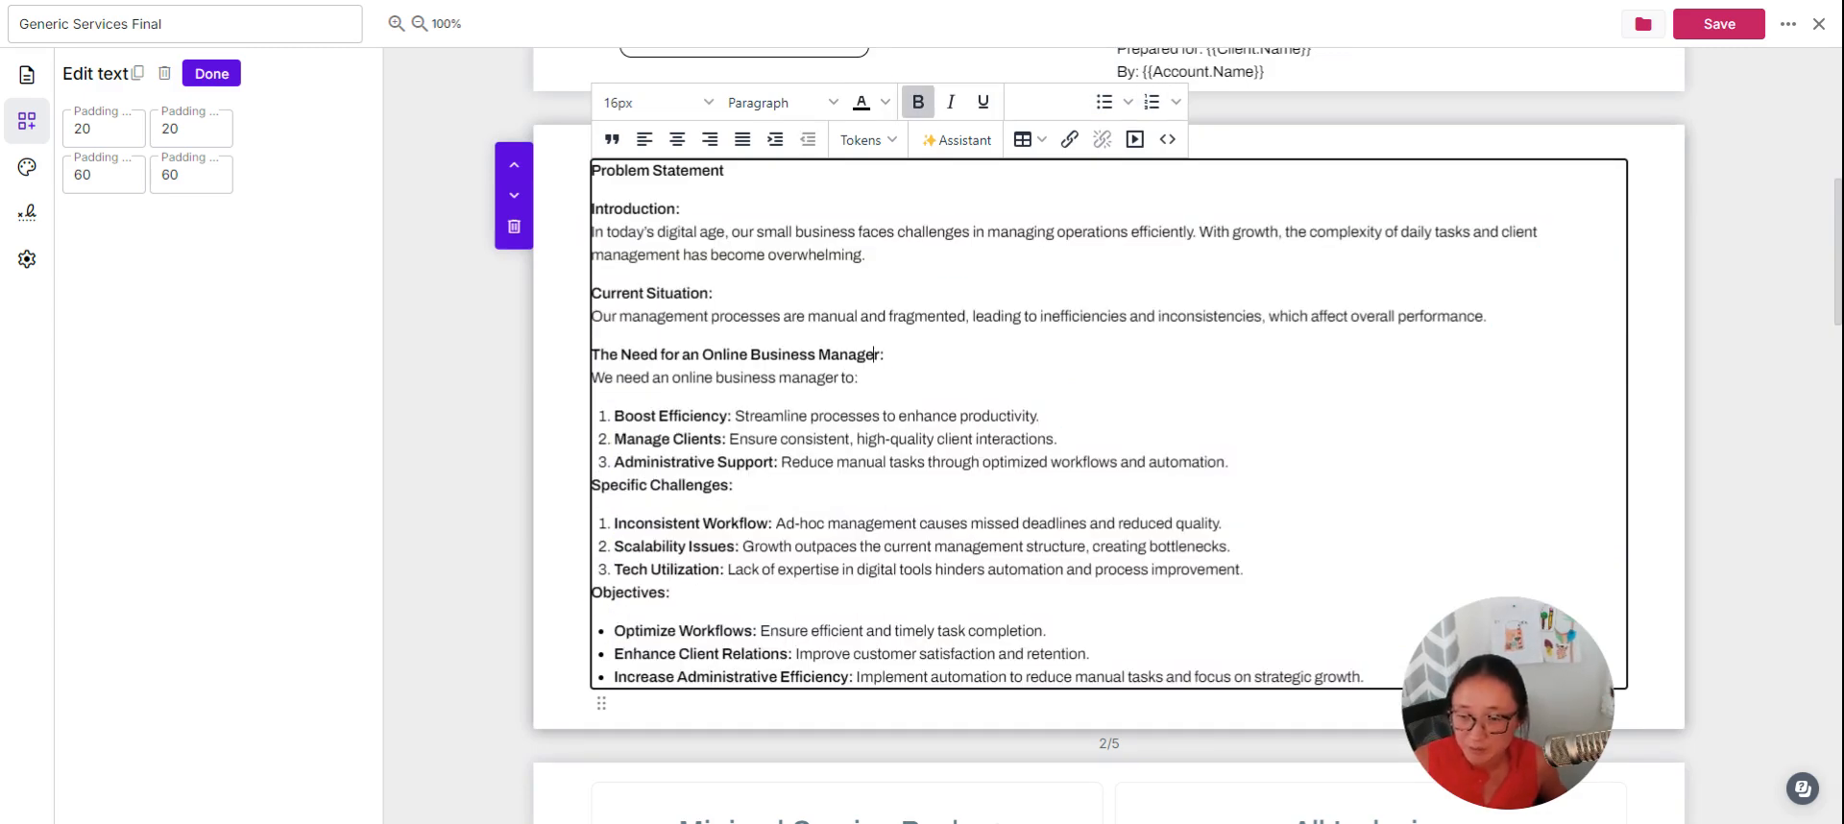
- Add a blank line above the "Specific Challenges:" heading and another above the "Objectives:" heading
left_click(1231, 462)
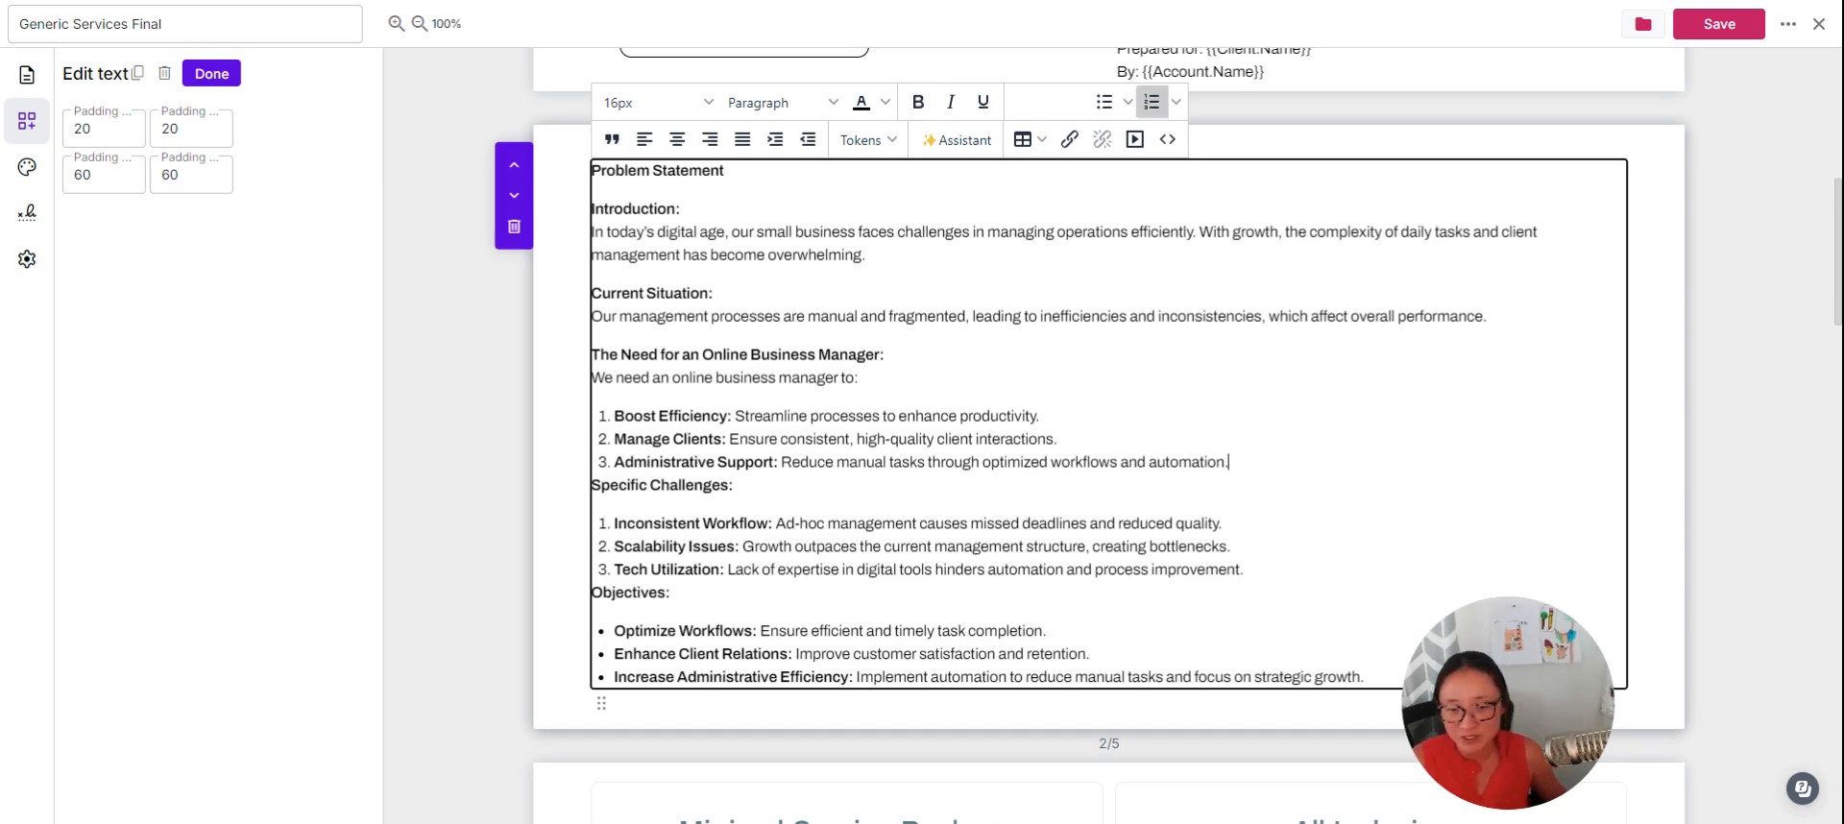
key("Return")
key("BackSpace")
key("shift+Return")
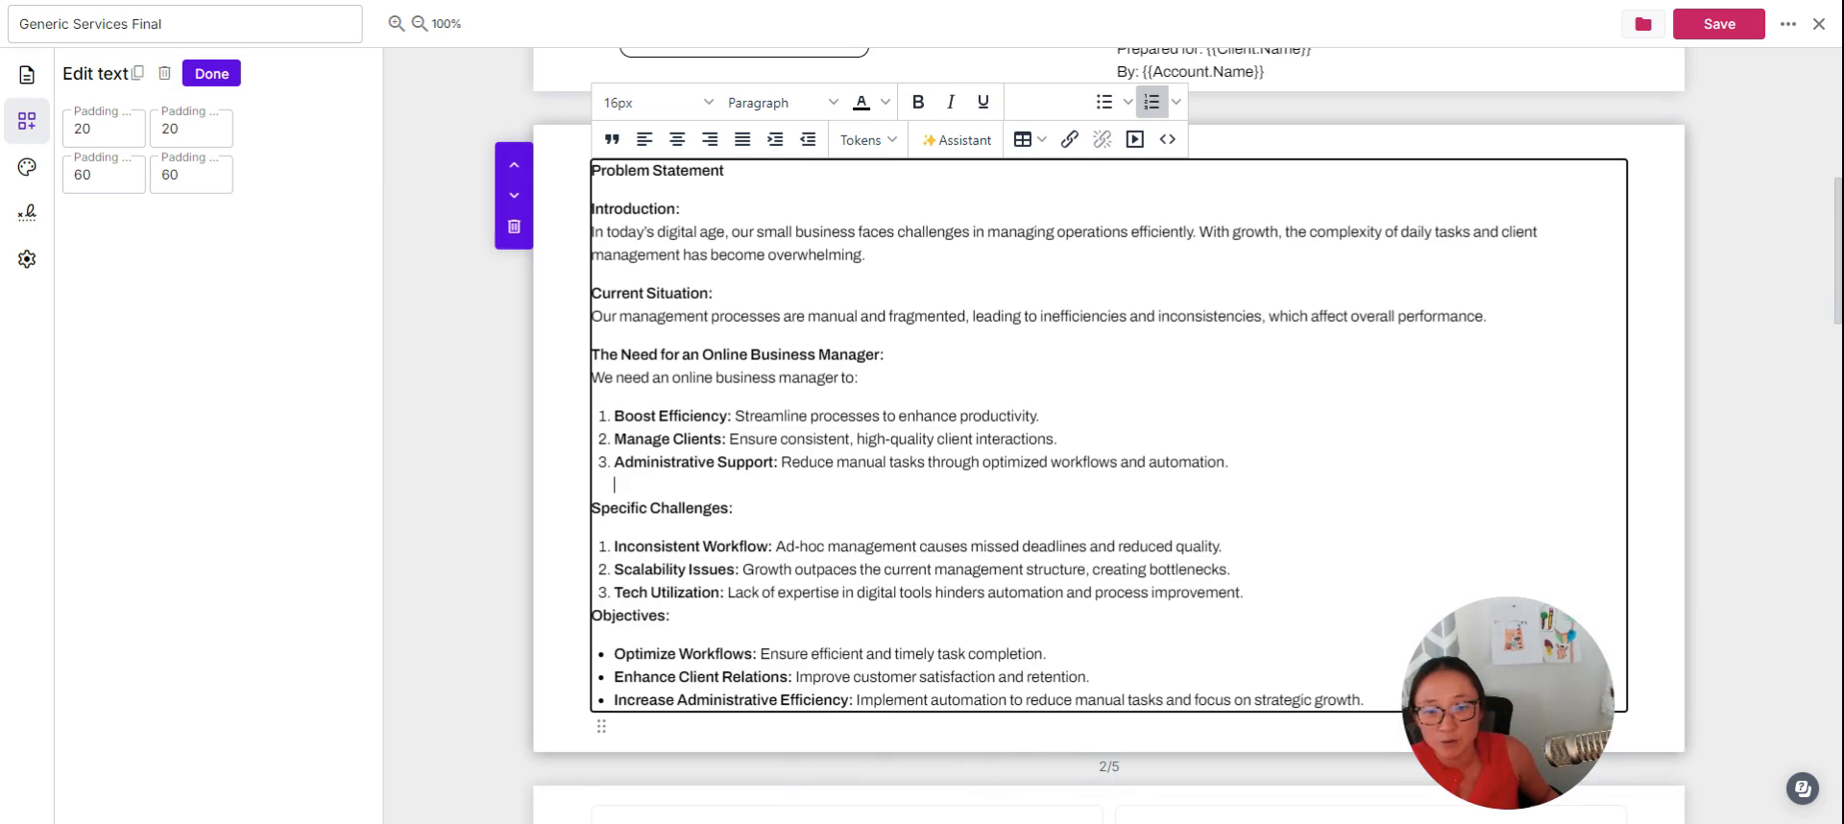
key("shift+Return")
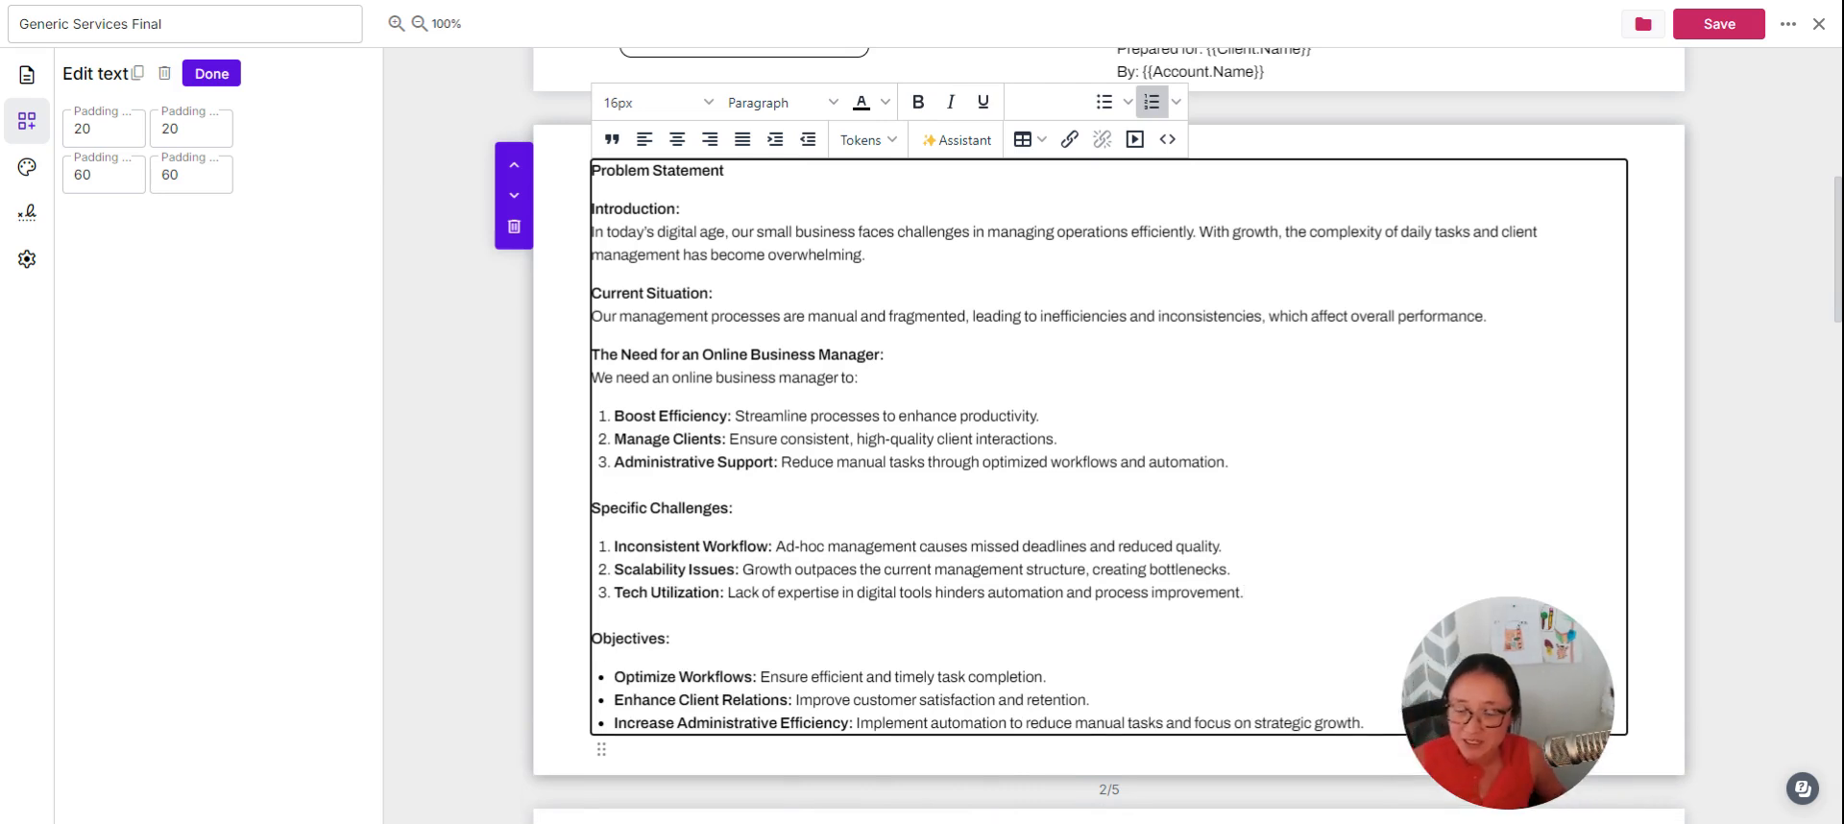